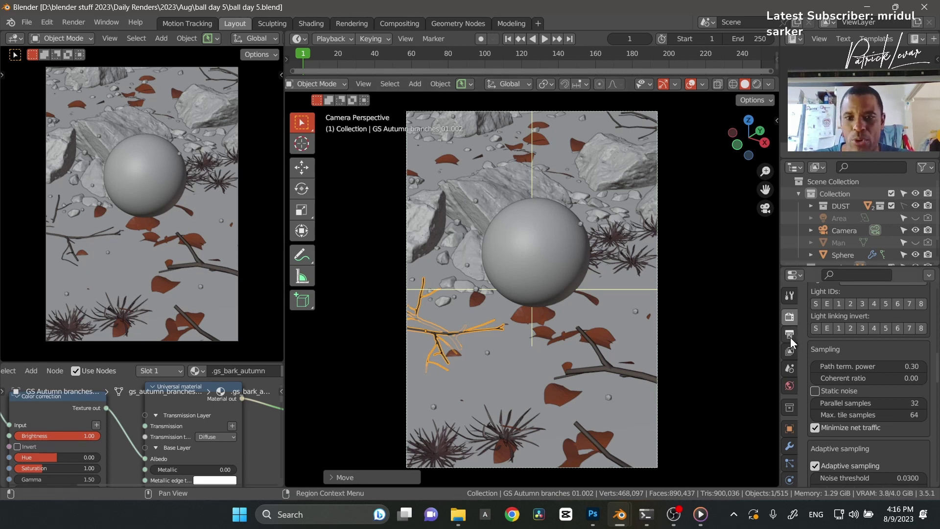
Examine the sampling, light, alpha channel and ray depth settings in the render properties
scroll(824, 339, "up", 10)
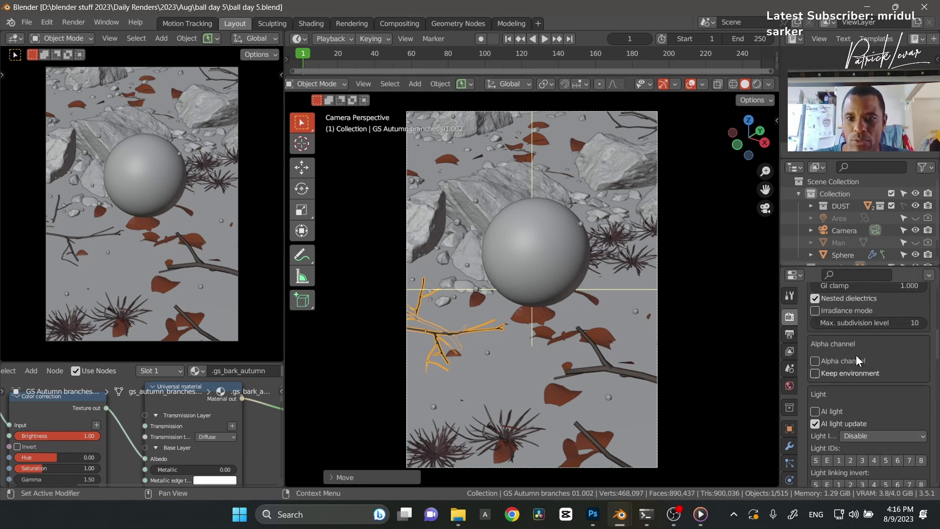
scroll(863, 382, "up", 3)
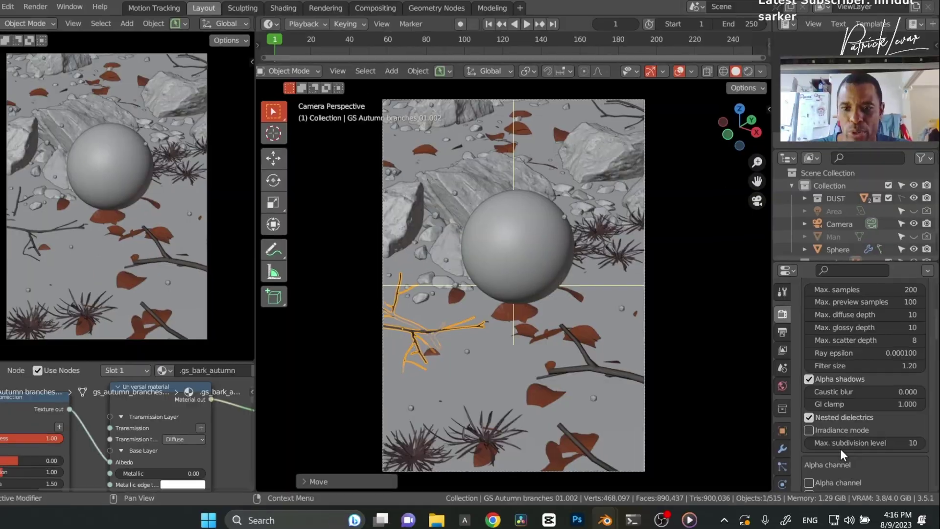
scroll(767, 491, "down", 2)
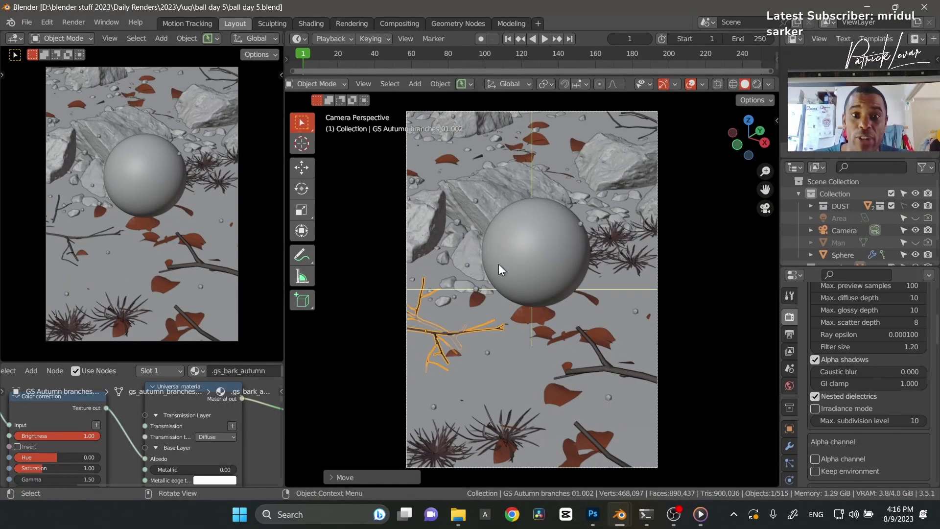
left_click(532, 235)
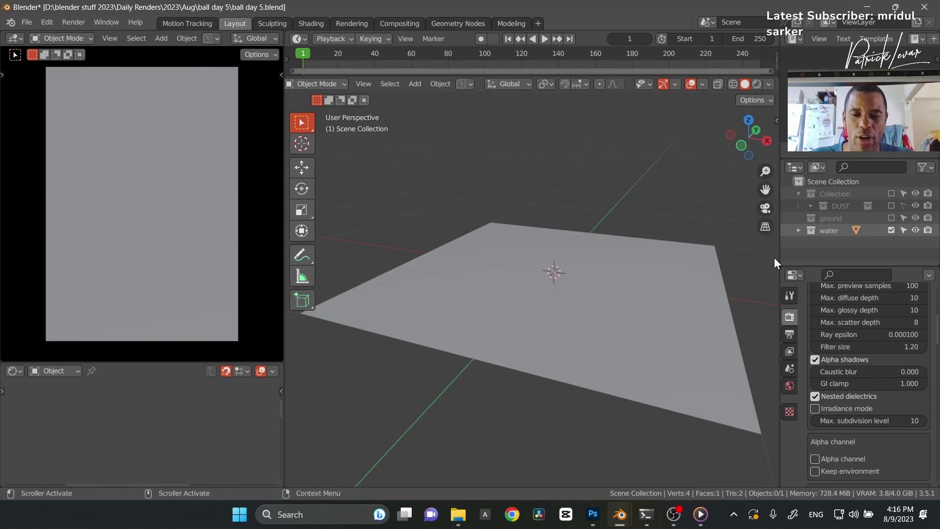
Exclude the water collection from the view layer and include it again to check what it contains
left_click(891, 230)
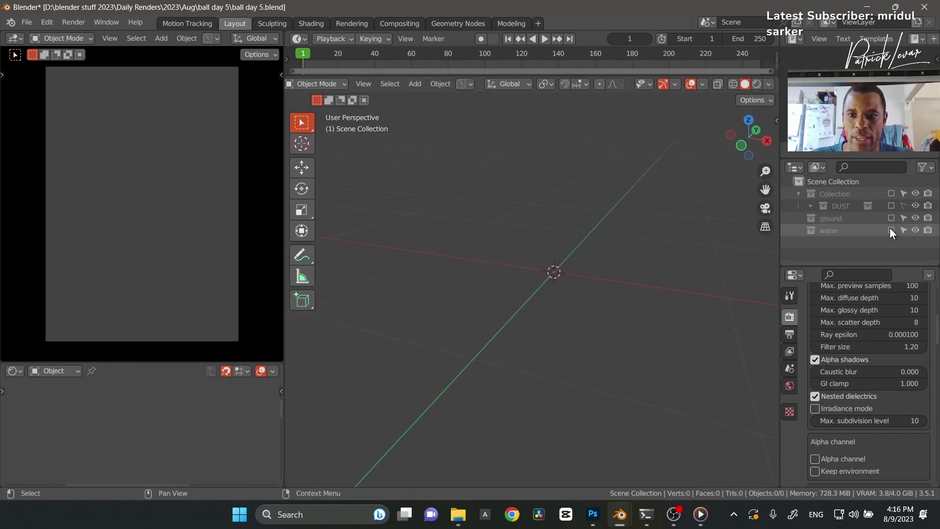
left_click(891, 230)
middle_click_drag(701, 280, 682, 143)
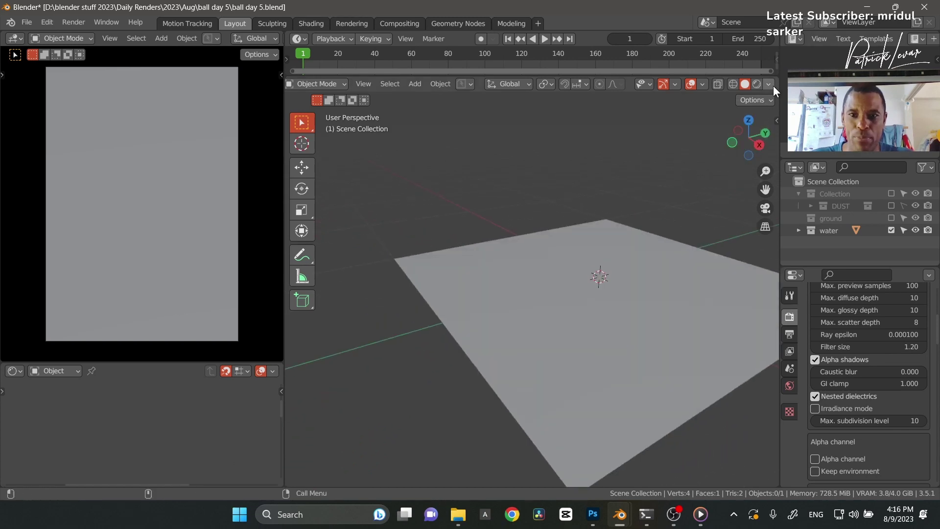
Set the small camera viewport to Rendered shading and select the water plane
key("z")
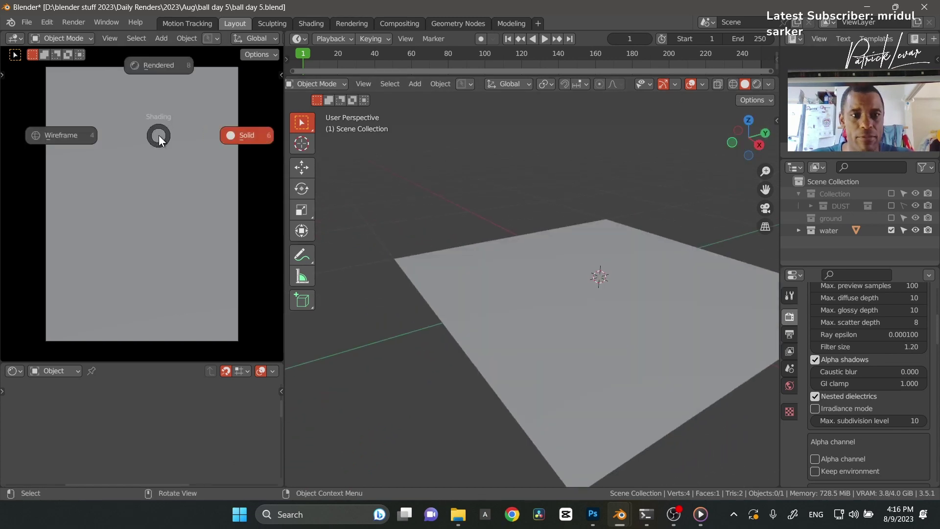
left_click(158, 69)
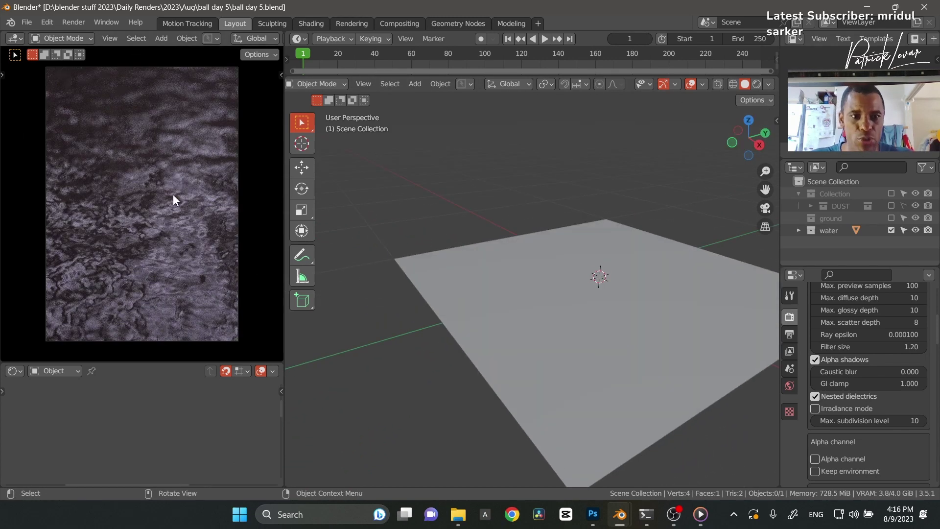
mouse_move(570, 377)
middle_mouse_down()
mouse_move(510, 376)
mouse_move(569, 374)
middle_mouse_up()
left_click(568, 374)
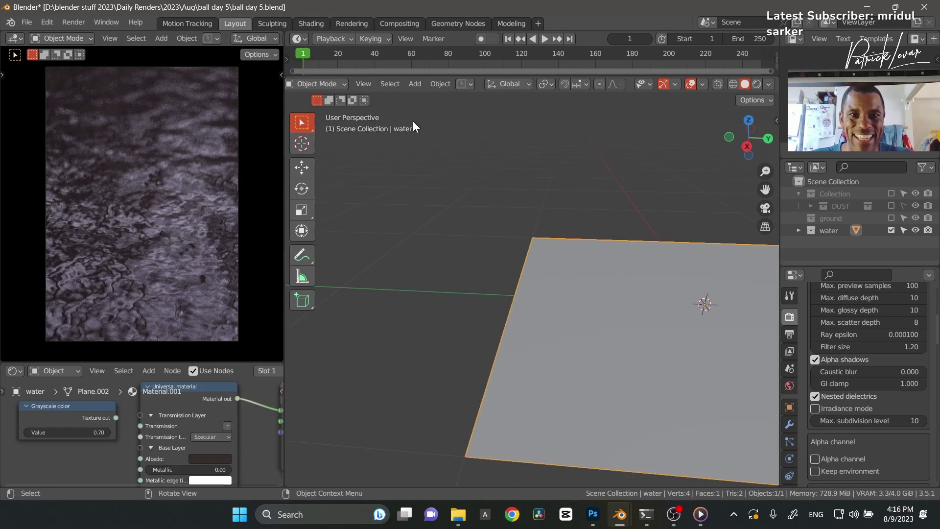
Go to the Shading workspace and switch the shader type from World to Object to show the water plane's material nodes
left_click(352, 23)
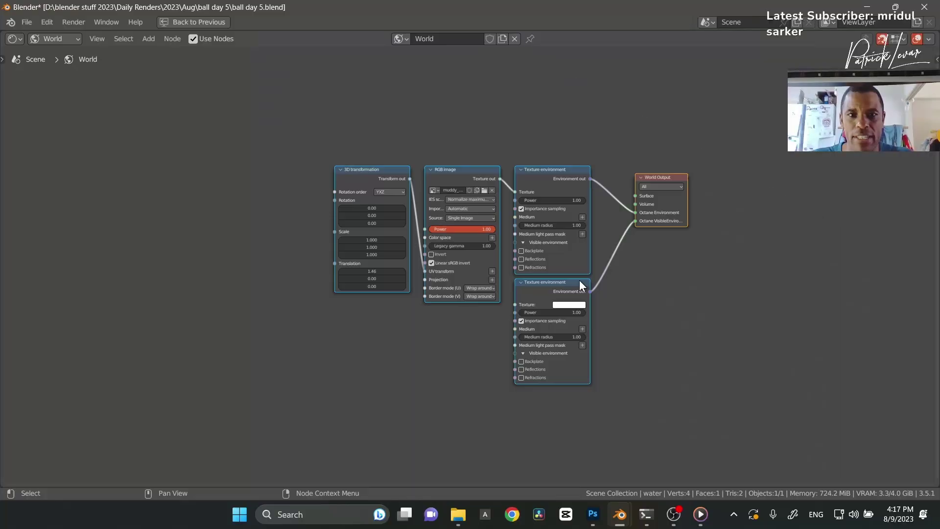
left_click(54, 39)
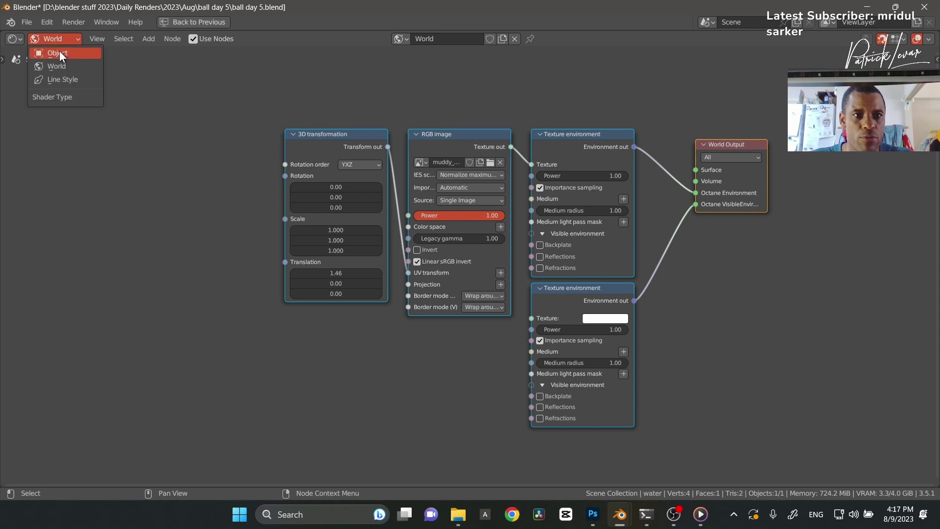
left_click(60, 51)
scroll(509, 273, "up", 1)
middle_click_drag(458, 269, 365, 231)
scroll(365, 231, "up", 2)
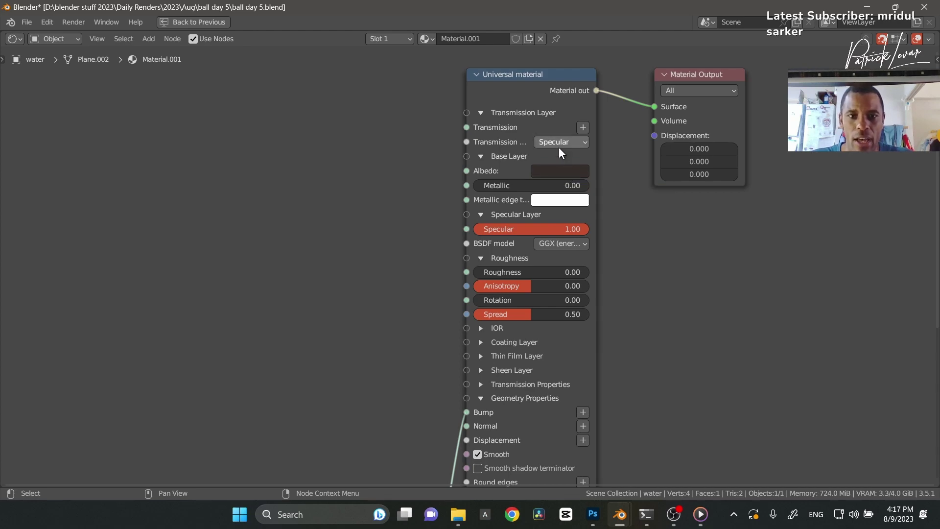
middle_click_drag(640, 272, 627, 221)
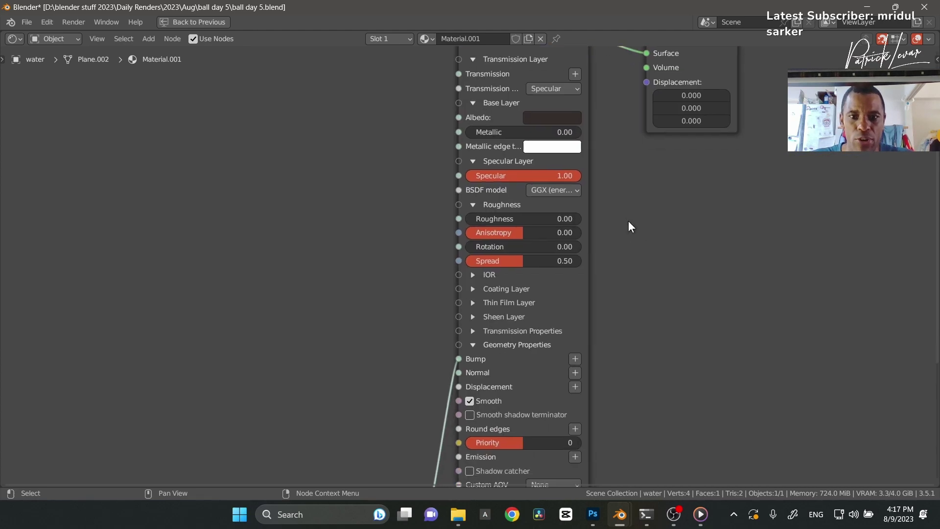
Widen the Universal material node and move the Noise texture node up beside its Bump input
left_click_drag(587, 199, 640, 201)
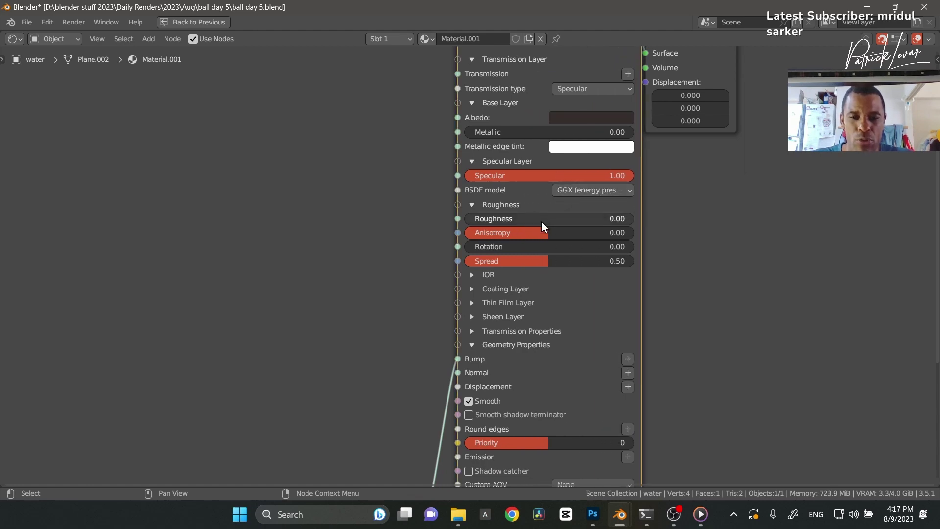
middle_click_drag(679, 383, 669, 251)
middle_click_drag(678, 315, 694, 239)
mouse_move(360, 310)
left_mouse_down()
mouse_move(345, 202)
mouse_move(361, 149)
left_mouse_up()
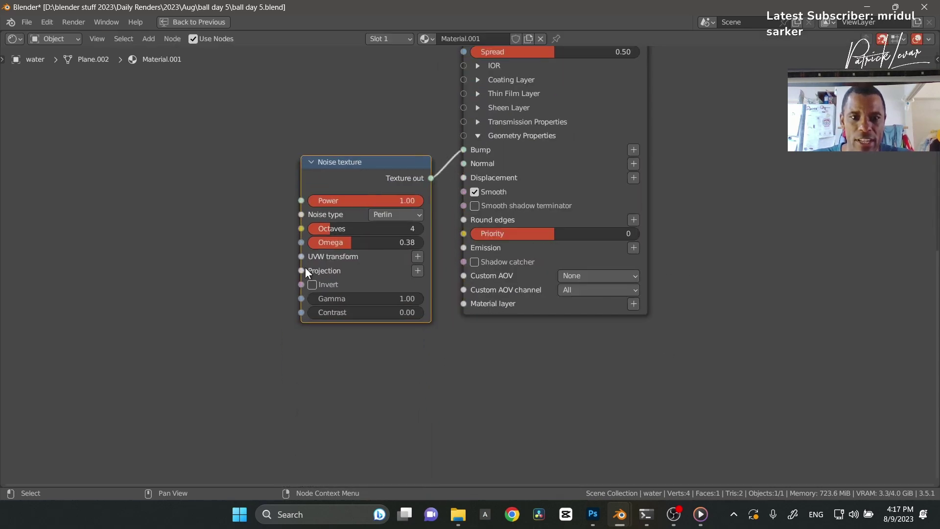
Examine the Noise texture node's noise type, octaves and omega settings, and restore the full workspace layout
scroll(344, 360, "up", 3)
middle_click_drag(344, 360, 438, 384)
scroll(235, 210, "up", 2)
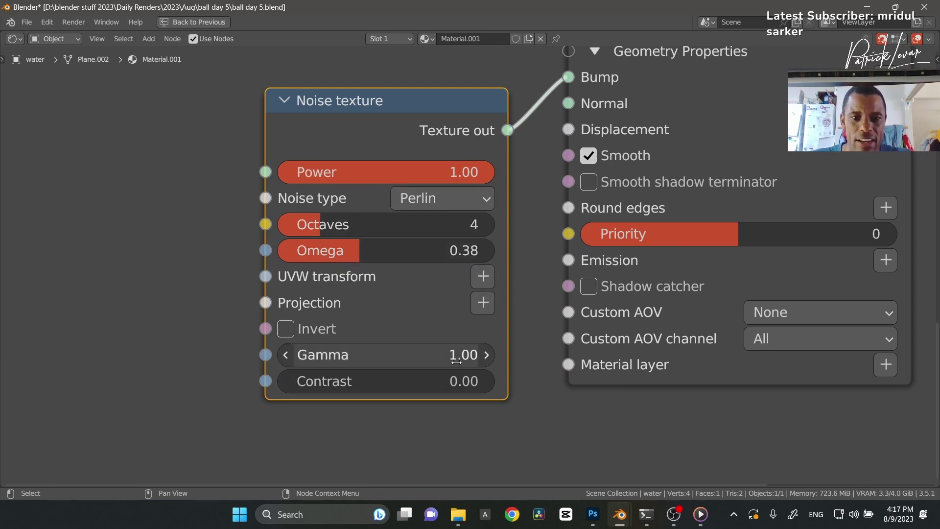
scroll(470, 295, "down", 1)
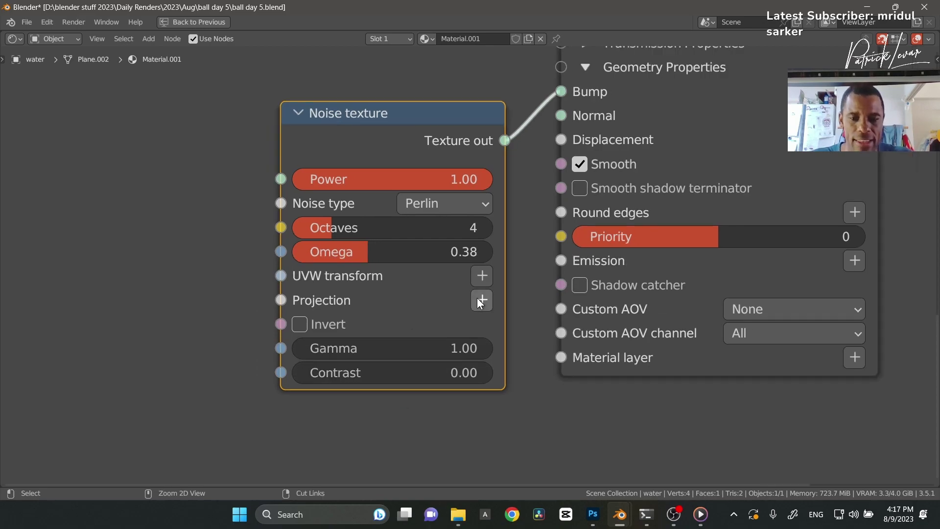
key("ctrl+space")
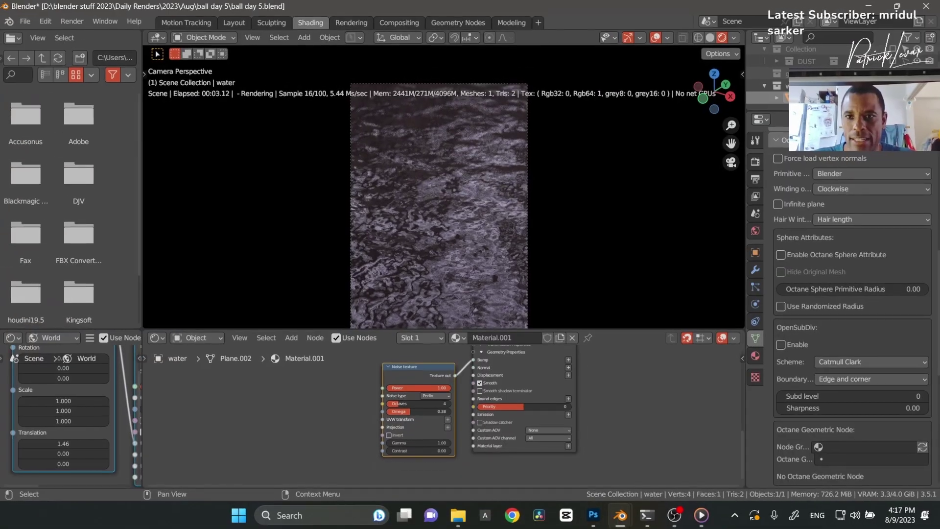
Try removing the water plane from the scene, undo the removal, and save the file
key("Delete")
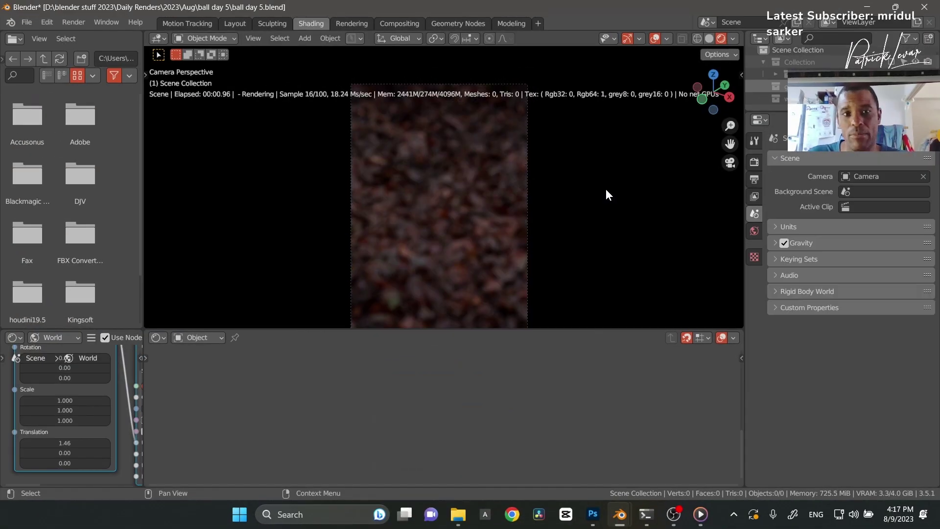
key("ctrl+z")
key("ctrl+s")
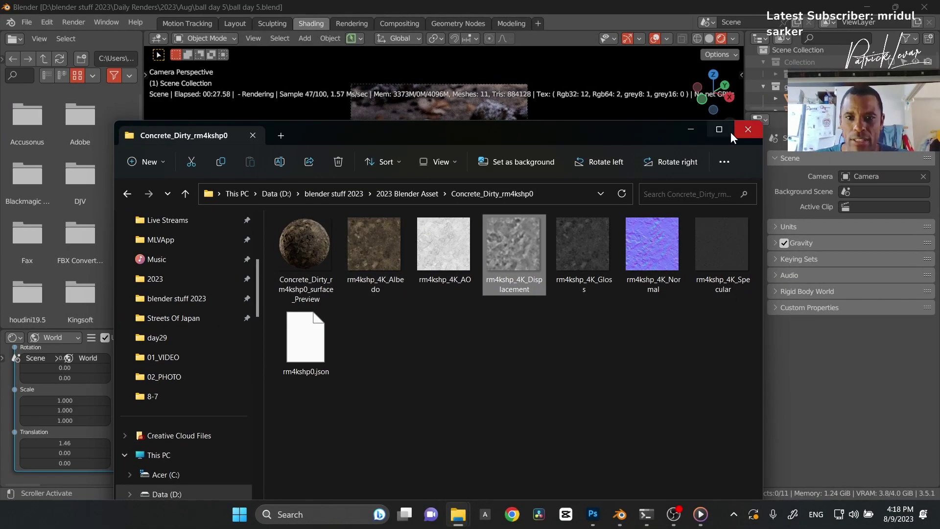
Minimize the Concrete_Dirty_rm4kshp0 folder window and show the ground plane's material node graph in a maximized shader editor
left_click(692, 130)
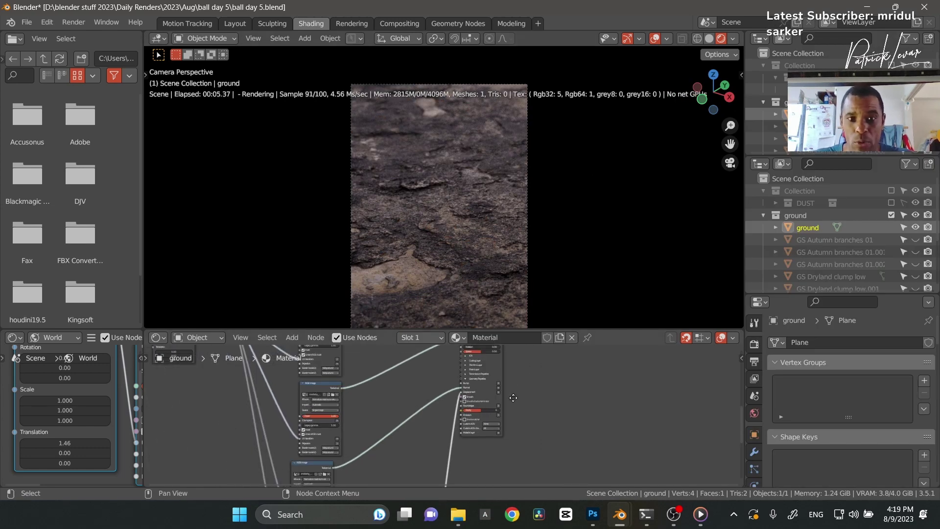
scroll(518, 402, "up", 2)
key("ctrl+space")
scroll(403, 233, "down", 5)
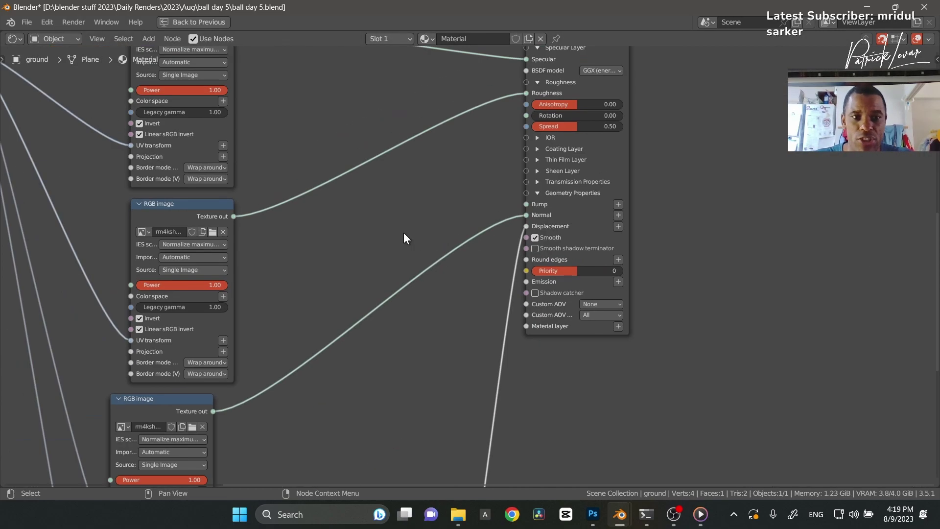
scroll(458, 259, "up", 1)
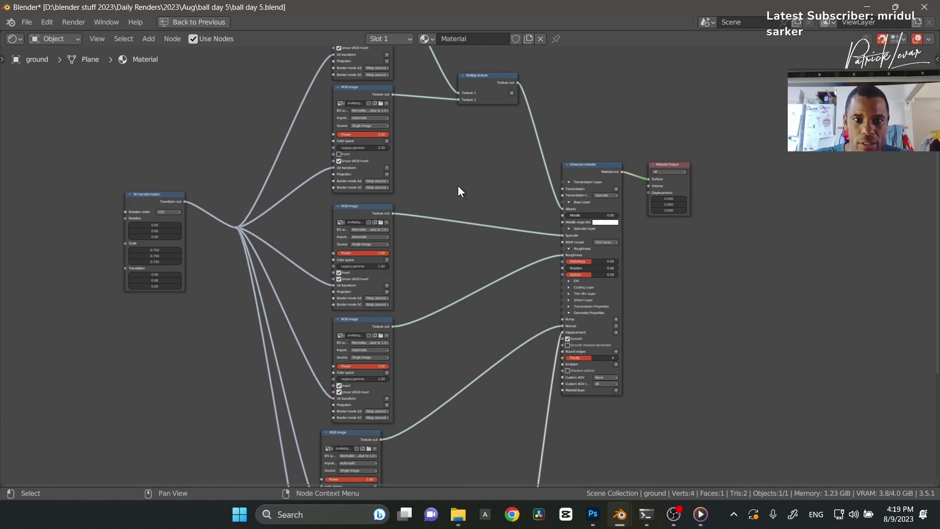
Widen the RGB image node feeding Texture 1 to reveal its full file name, and select the Multiply texture node
middle_click_drag(455, 178, 444, 263)
scroll(421, 195, "up", 9)
middle_click_drag(391, 183, 345, 163)
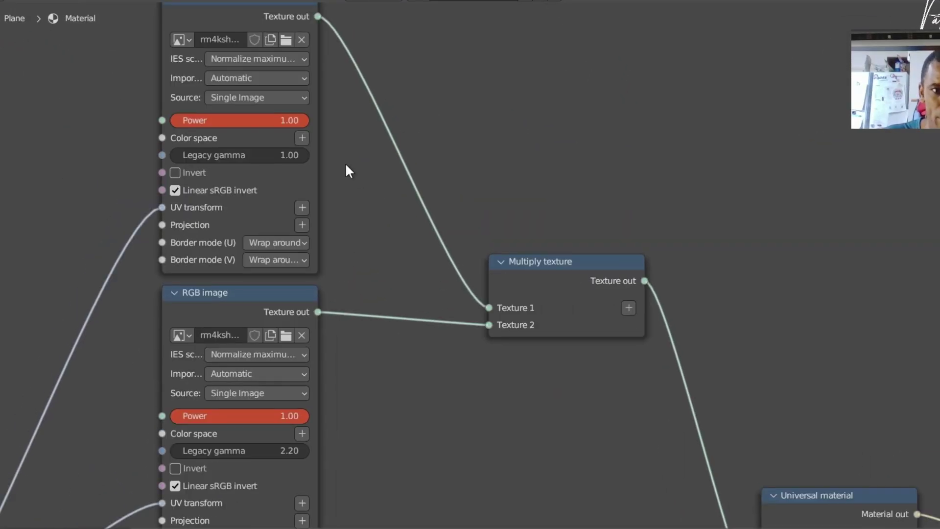
left_click_drag(317, 153, 398, 157)
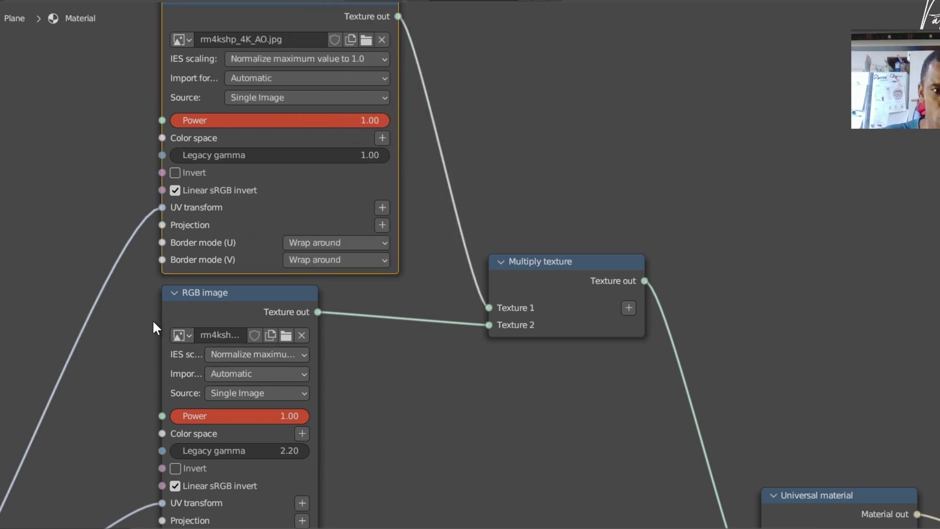
left_click(568, 276)
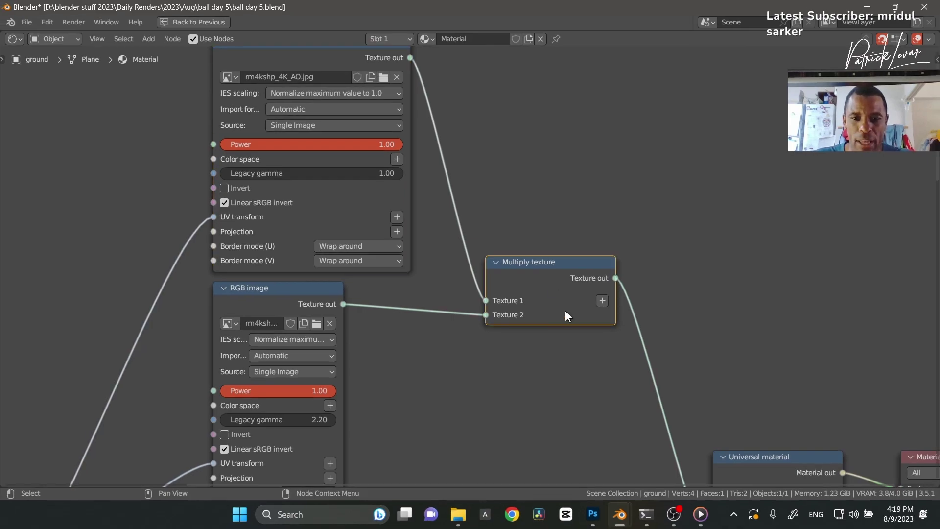
Trace the Multiply texture link to Albedo and select the RGB image node connected to Specular
middle_click_drag(557, 345, 453, 143)
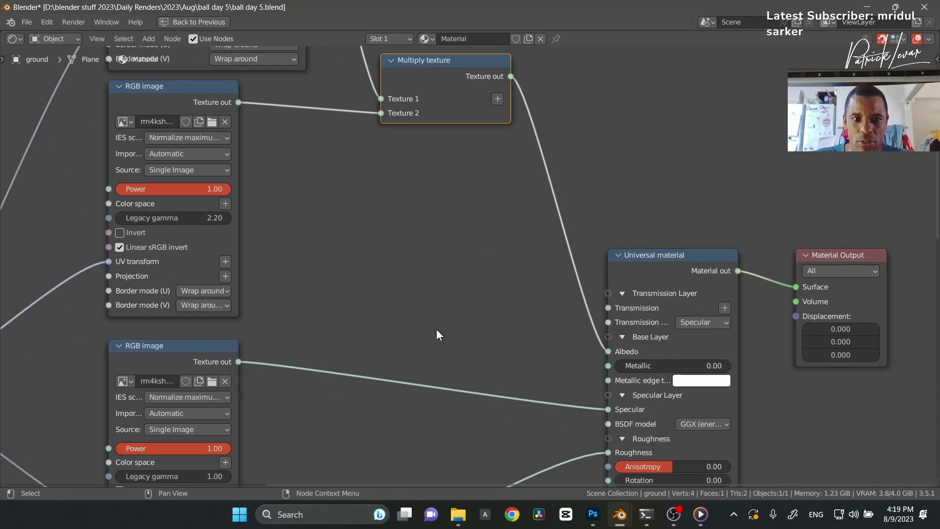
mouse_move(437, 328)
middle_mouse_down()
mouse_move(502, 208)
mouse_move(431, 251)
middle_mouse_up()
left_click(262, 160)
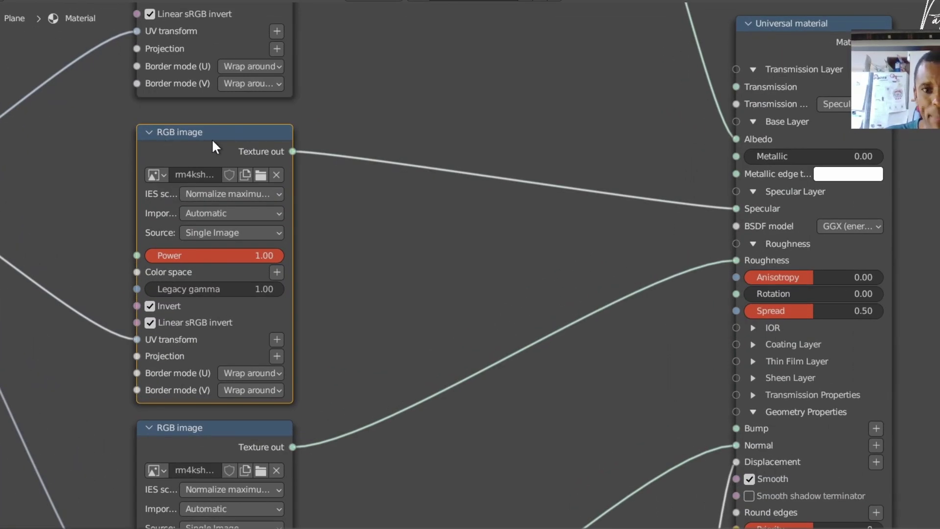
scroll(533, 318, "up", 1)
middle_click_drag(535, 321, 532, 214)
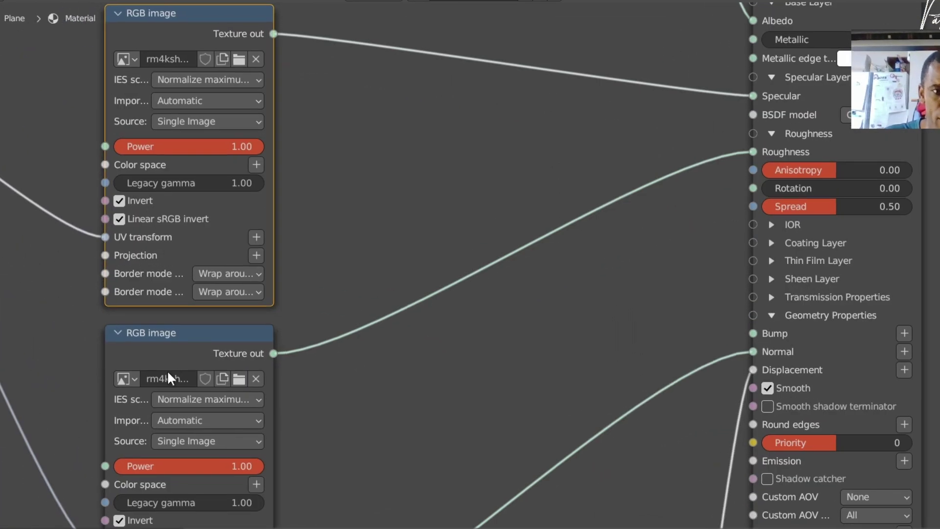
Examine the RGB image nodes connected to the Universal material's Roughness and Normal inputs
middle_click_drag(596, 385, 637, 215)
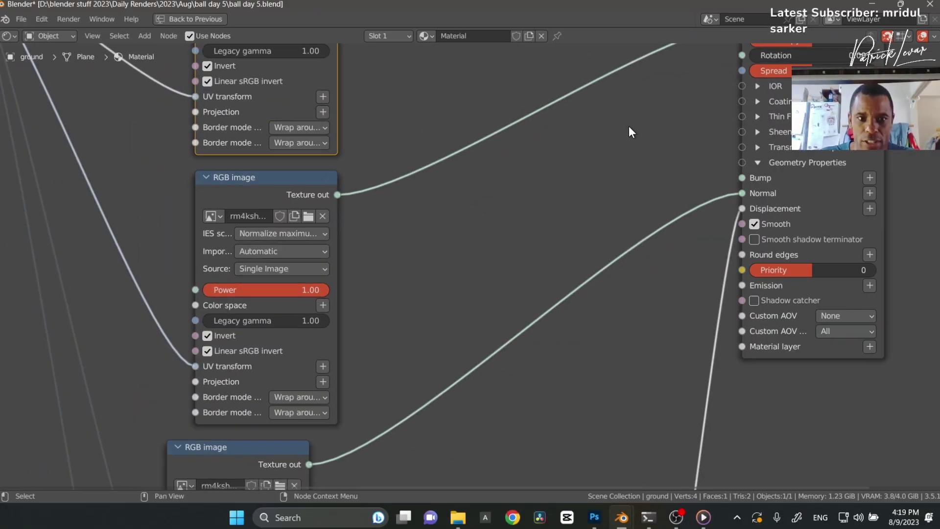
middle_click_drag(594, 85, 480, 201)
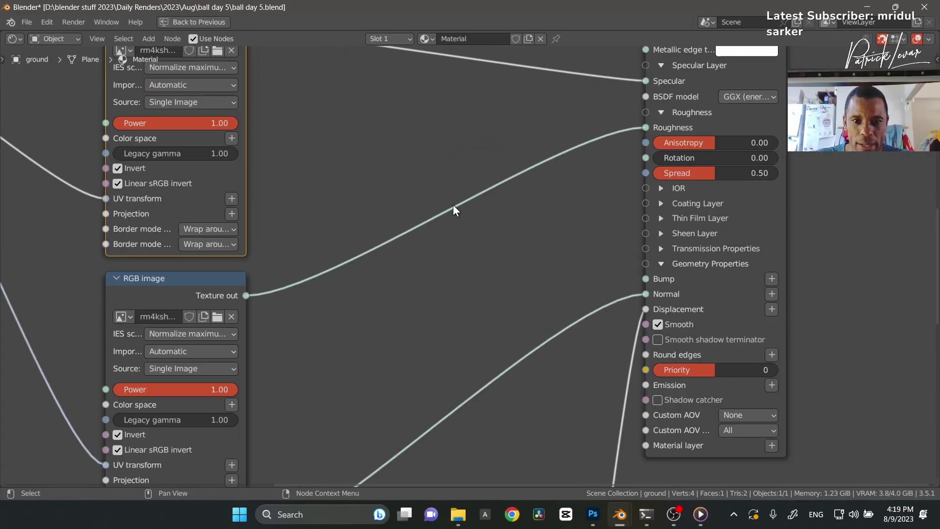
middle_click_drag(390, 292, 463, 214)
middle_click_drag(437, 271, 454, 202)
middle_click_drag(458, 334, 454, 201)
middle_click_drag(451, 300, 400, 364)
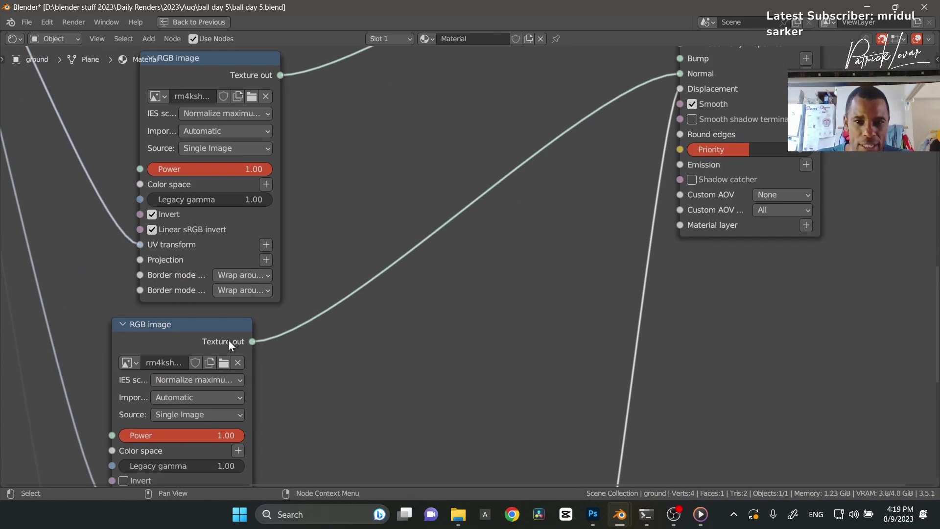
Select the Texture displacement node at the end of the graph and check its Level of detail options without changing them
scroll(505, 360, "down", 6, "shift")
scroll(505, 360, "left", 1, "ctrl")
scroll(505, 360, "down", 10, "shift")
scroll(505, 360, "left", 1, "ctrl")
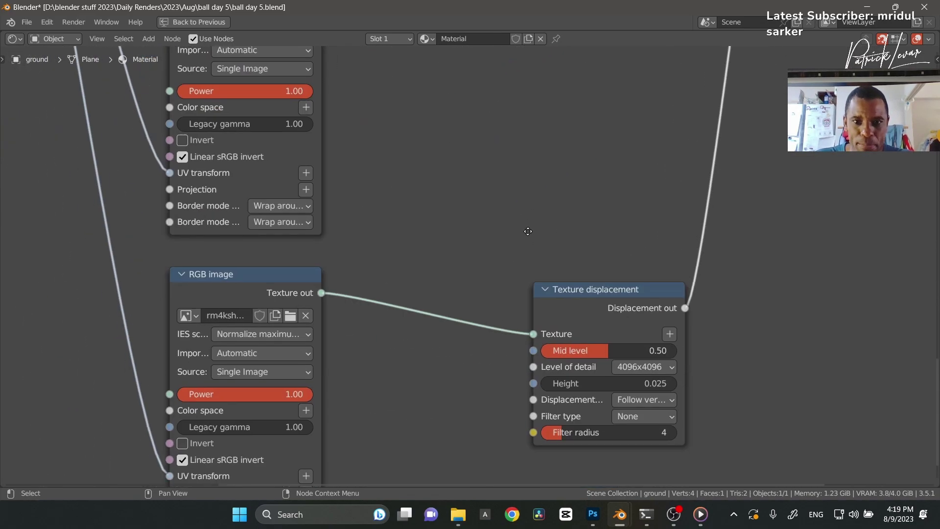
left_click(512, 256)
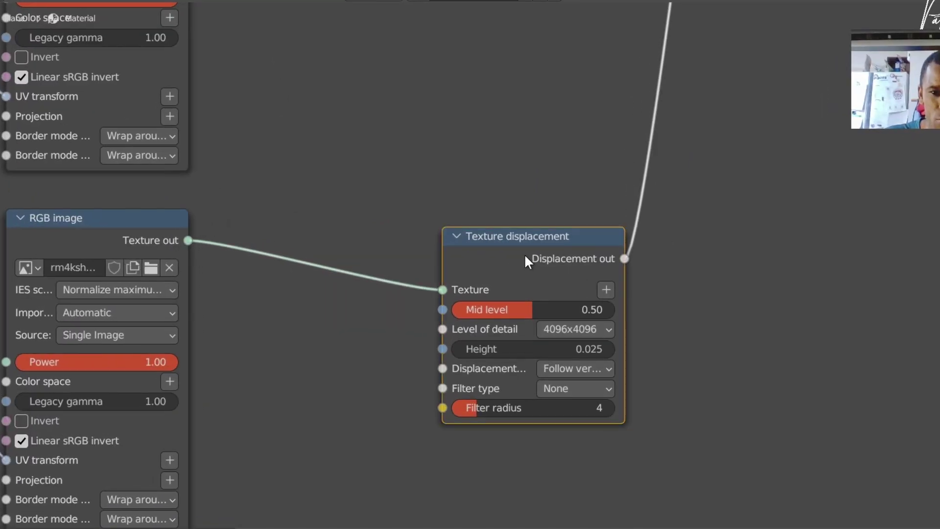
left_click(574, 334)
left_click(575, 333)
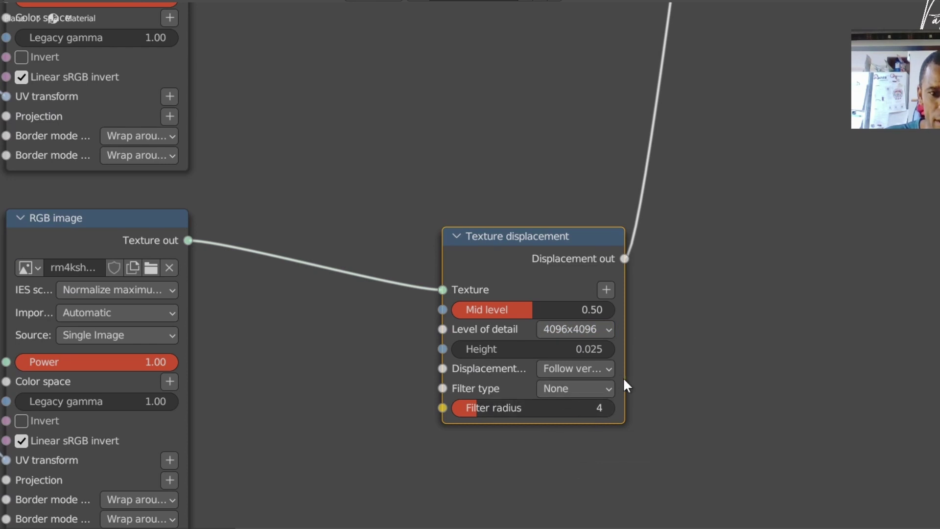
Widen the Texture displacement node to reveal its full option names, and select the RGB image node feeding its Texture input
left_click_drag(624, 382, 736, 388)
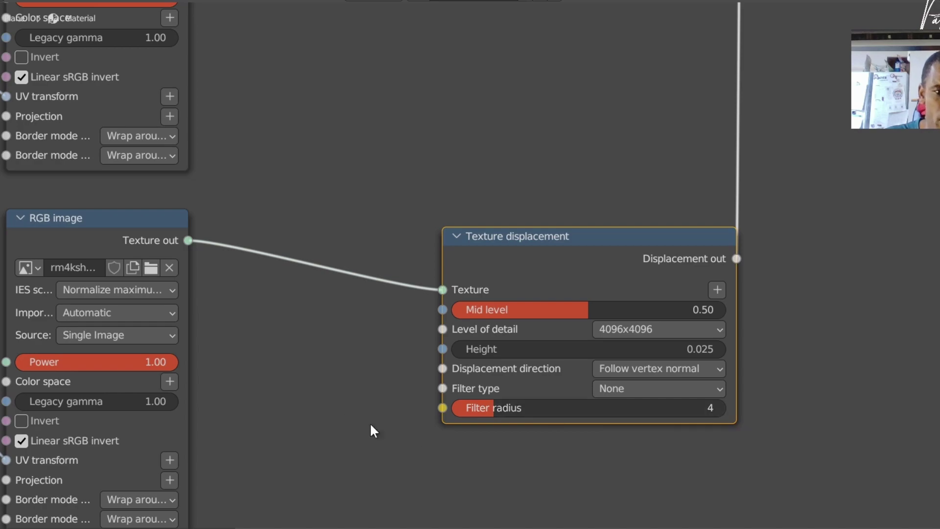
left_click(115, 243)
middle_click_drag(255, 363, 301, 288)
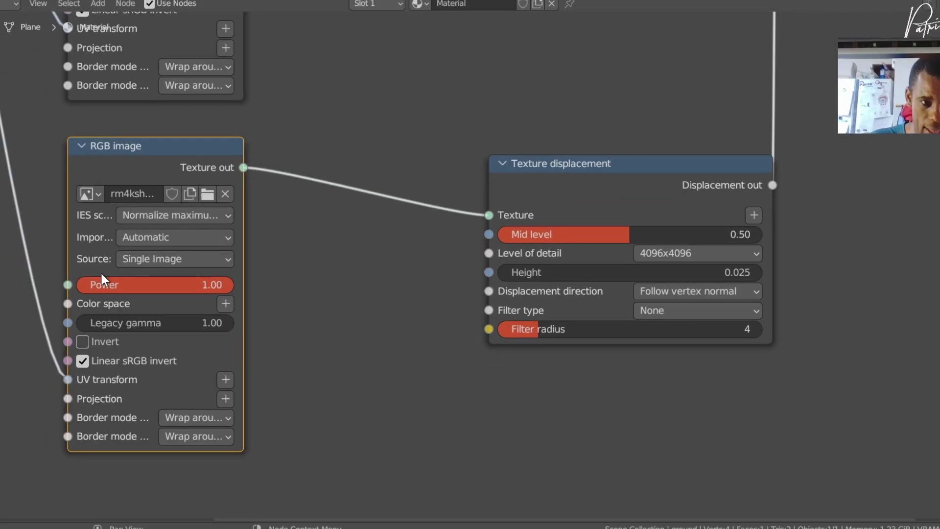
Trace the displacement link up to the Universal material and check the Octane Displacement node options for its Displacement input
middle_click_drag(798, 31, 471, 292)
scroll(472, 292, "down", 3)
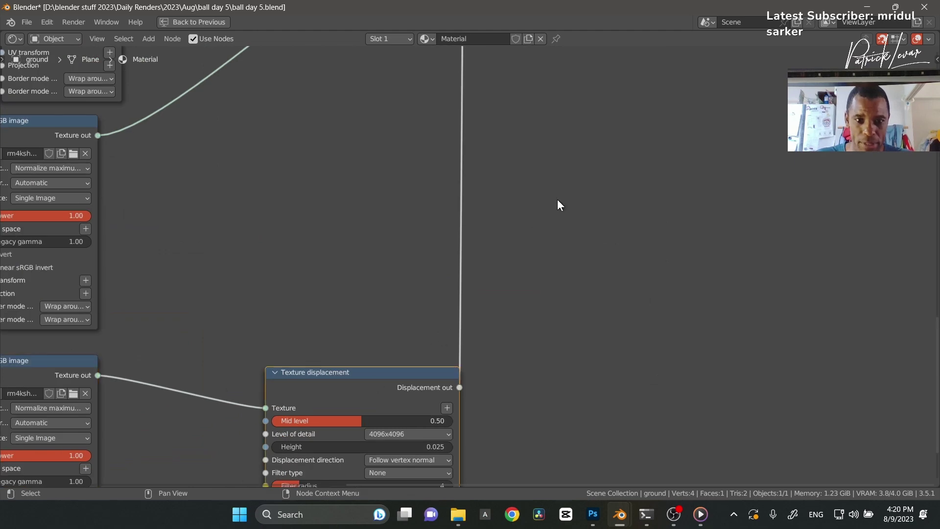
middle_click_drag(559, 200, 530, 322)
middle_click_drag(520, 234, 534, 277)
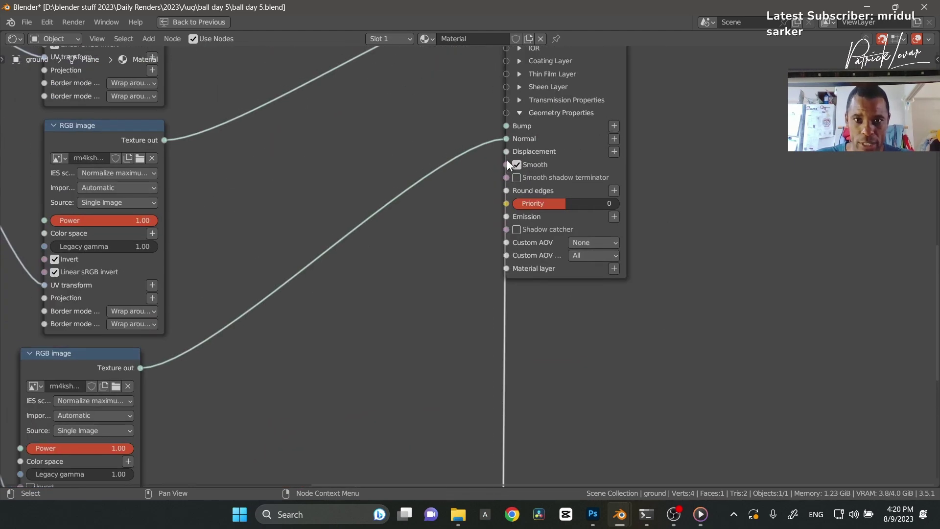
left_click(614, 153)
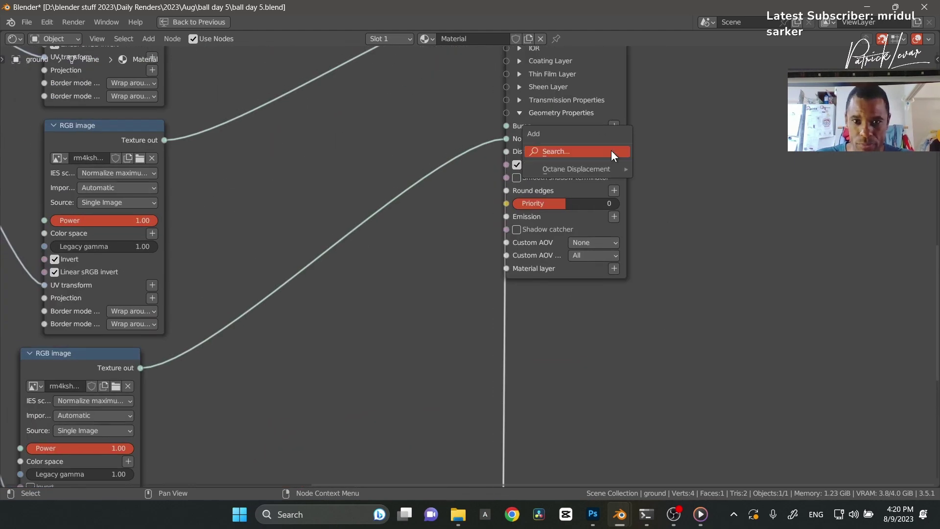
mouse_move(615, 164)
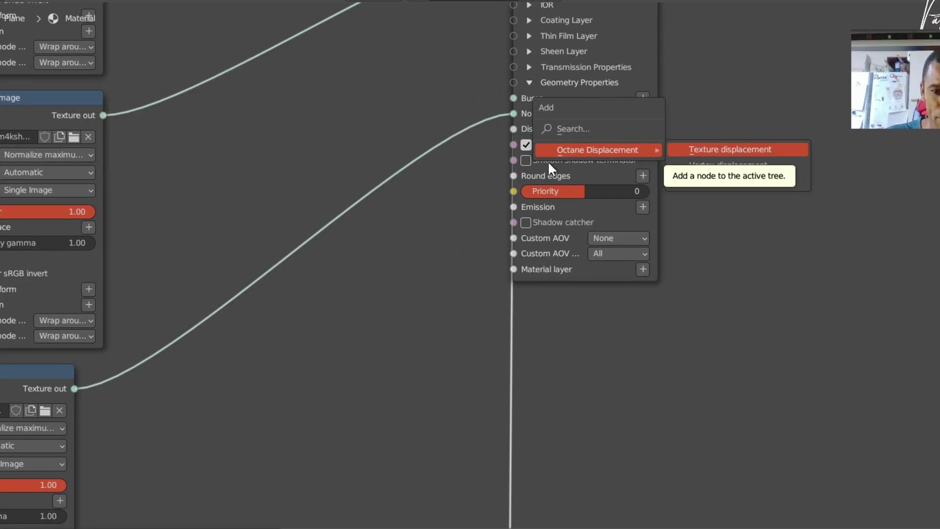
Move the Texture displacement node closer to its RGB image node and trace its link to the material's Displacement input
middle_click_drag(459, 354, 506, 224)
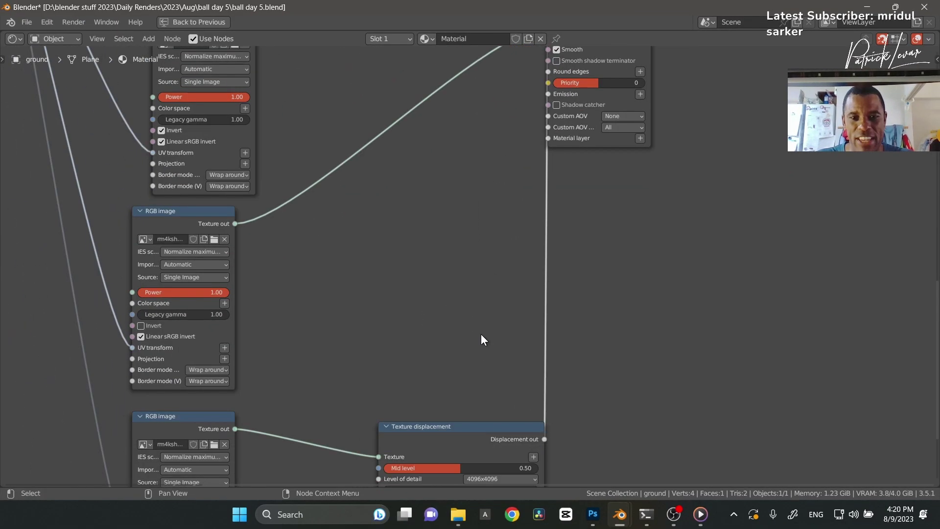
middle_click_drag(481, 334, 509, 215)
left_click_drag(483, 315, 421, 304)
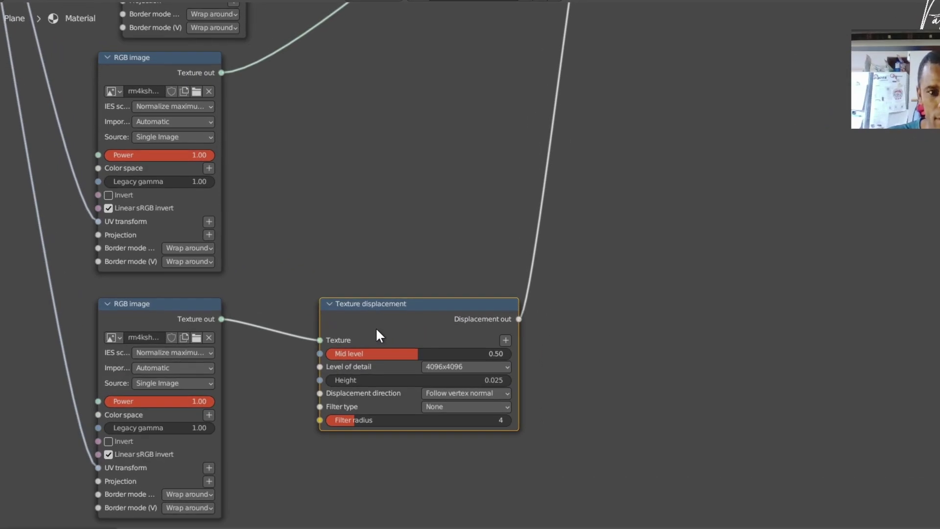
middle_click_drag(685, 125, 542, 437)
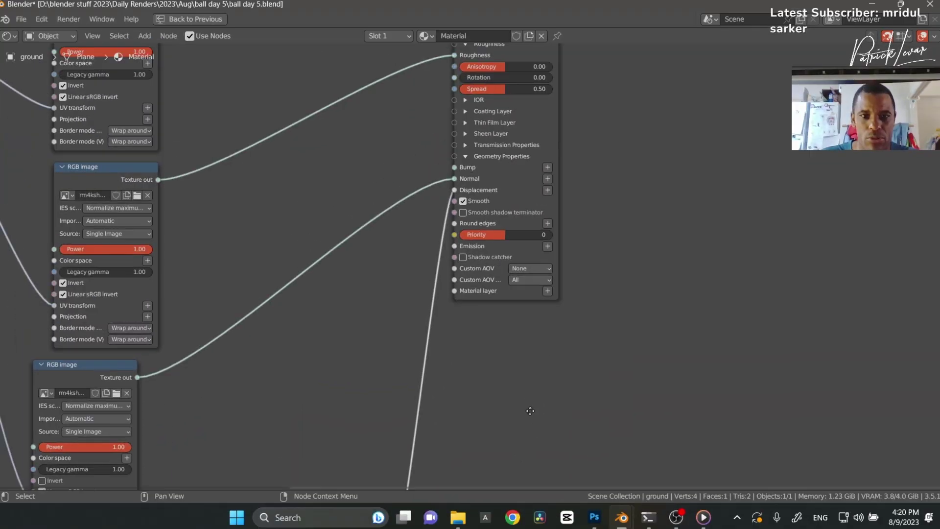
scroll(511, 322, "down", 4)
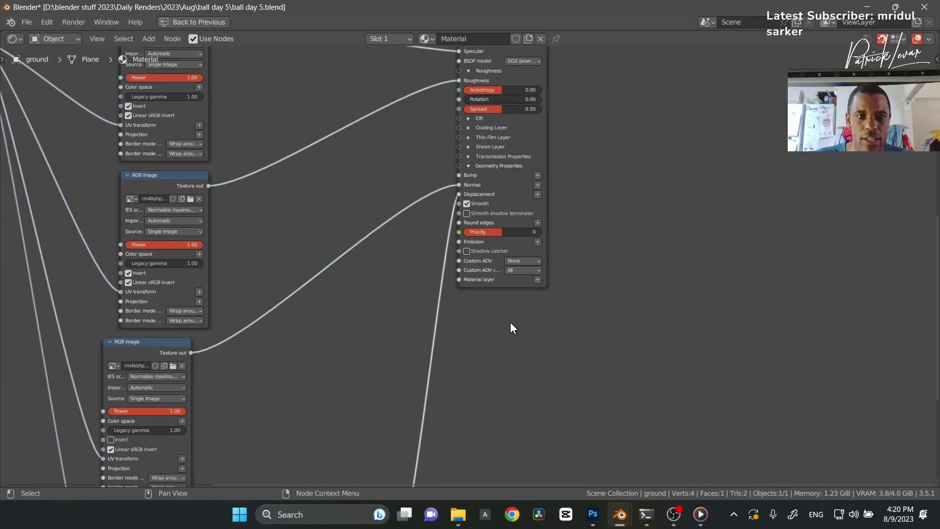
Insert a reroute point on the link between the transformation node's Transform out and the reroute feeding the RGB image nodes
scroll(245, 300, "up", 2)
scroll(245, 299, "up", 4)
middle_click_drag(240, 306, 443, 383)
left_click_drag(210, 191, 213, 207)
scroll(222, 233, "up", 3)
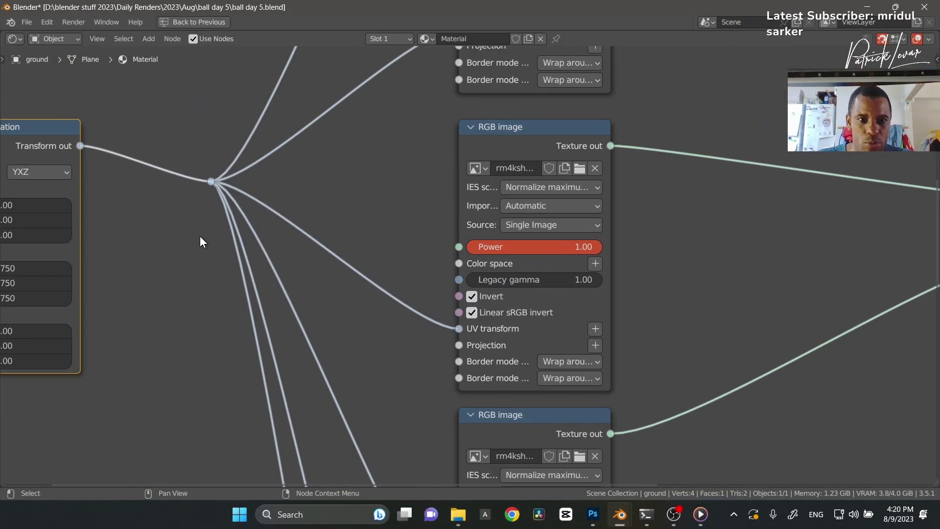
middle_click_drag(231, 256, 328, 283)
left_click_drag(91, 164, 110, 182)
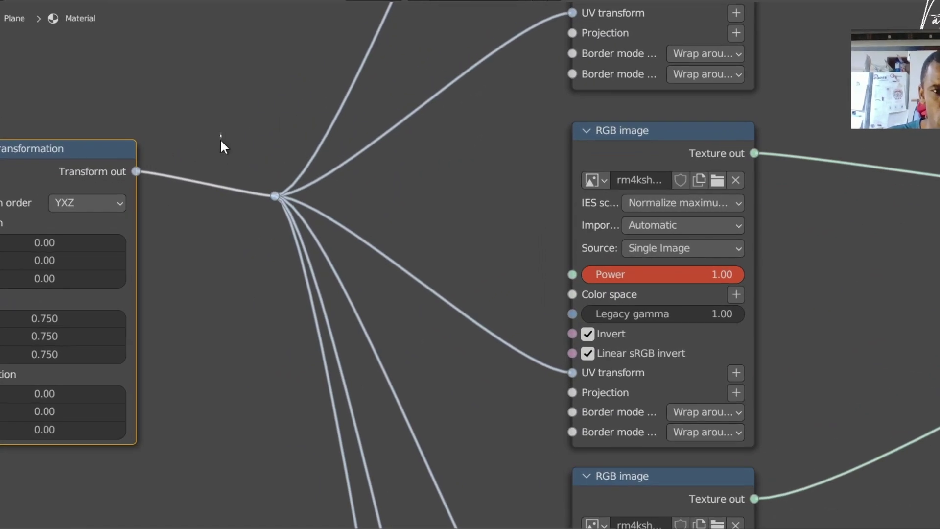
right_click_drag(218, 161, 220, 139, "shift")
right_click_drag(219, 182, 216, 228, "shift")
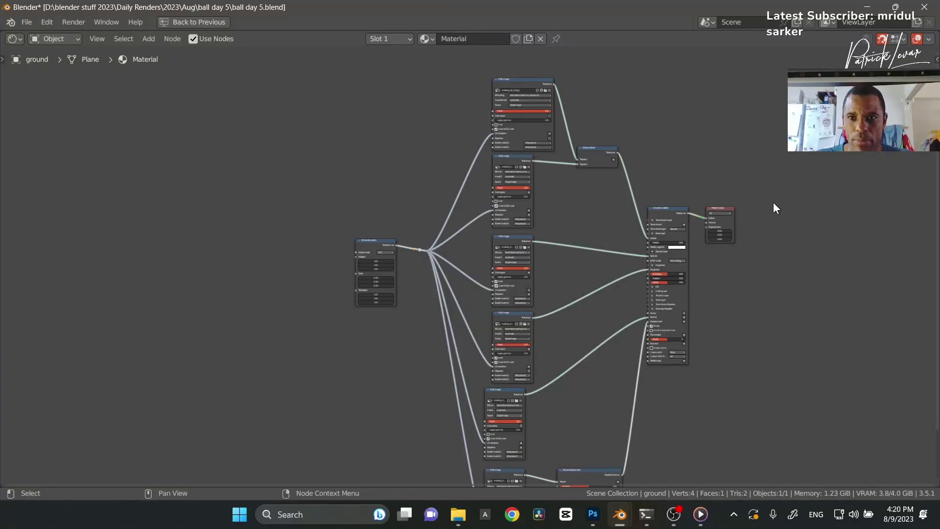
Restore the full workspace layout and examine the GS asset objects listed in the ground collection
key("ctrl+space")
mouse_move(489, 221)
middle_mouse_down()
mouse_move(546, 245)
mouse_move(537, 242)
middle_mouse_up()
scroll(539, 237, "down", 4)
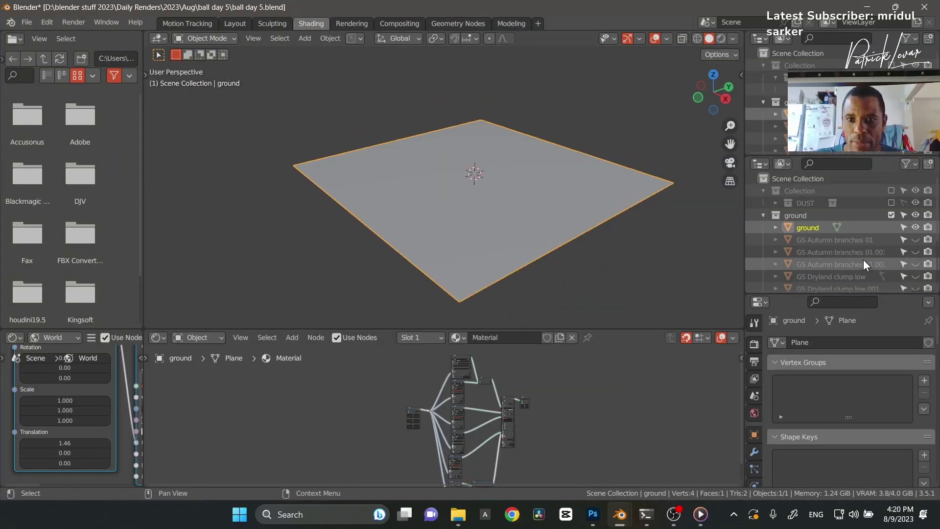
scroll(853, 259, "down", 3)
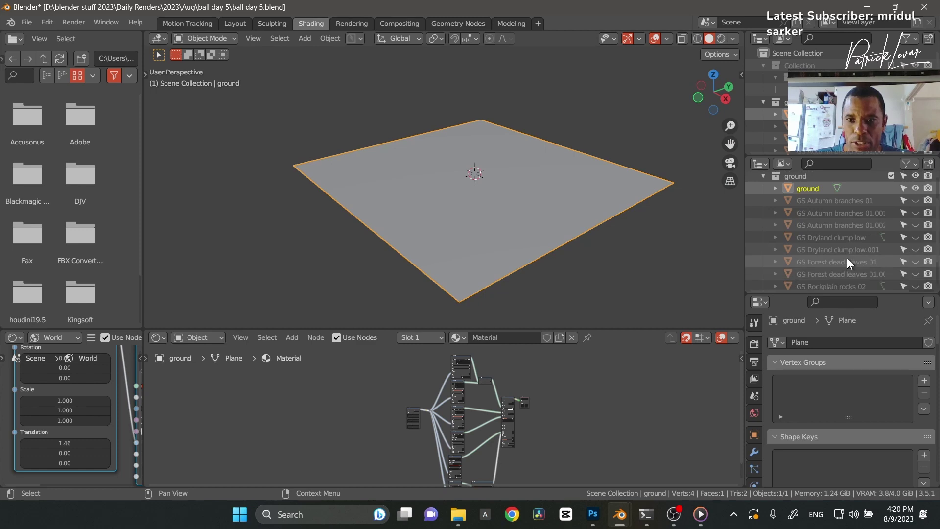
Switch the material node editor area to the Asset Browser and browse the Plants catalog
left_click(156, 338)
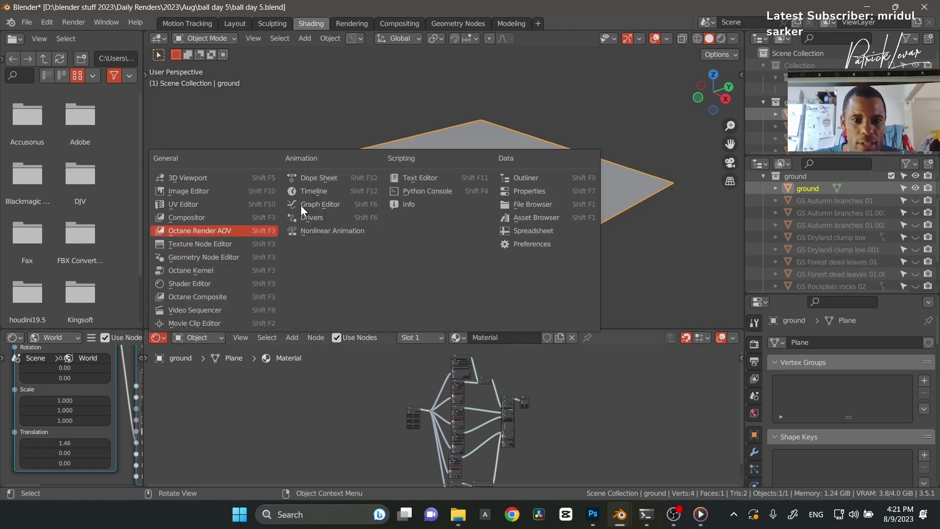
left_click(519, 213)
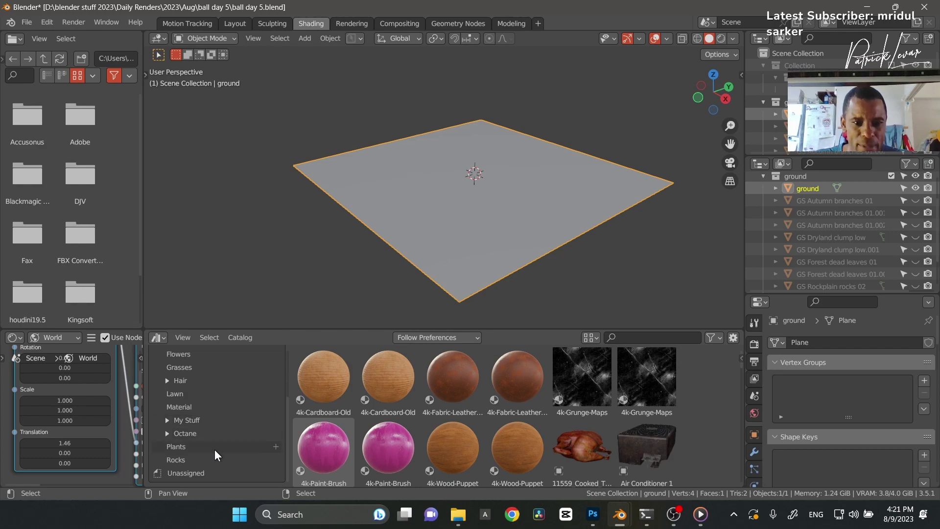
left_click(215, 447)
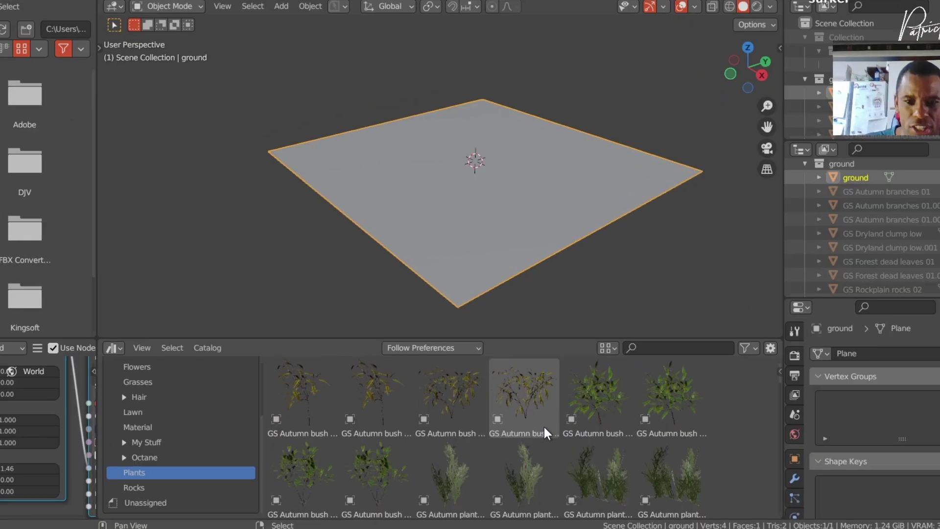
scroll(495, 421, "down", 5)
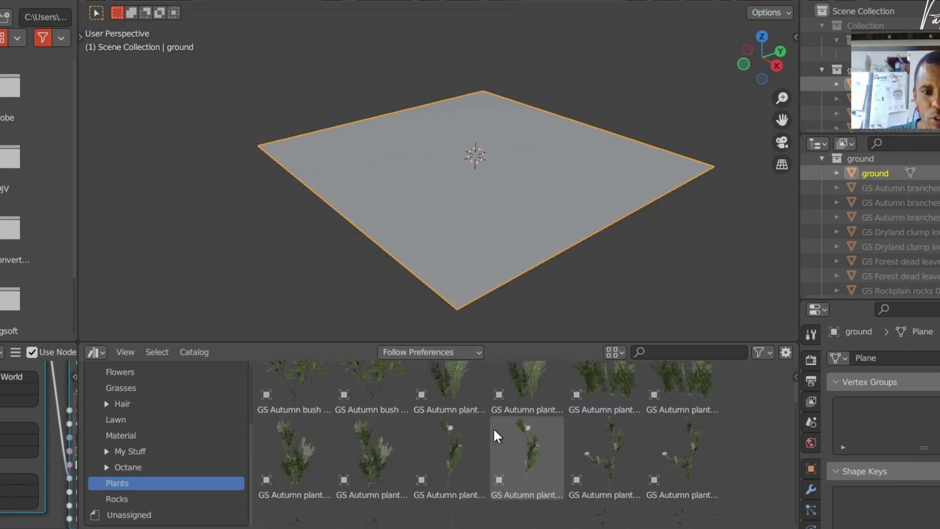
scroll(549, 453, "down", 3)
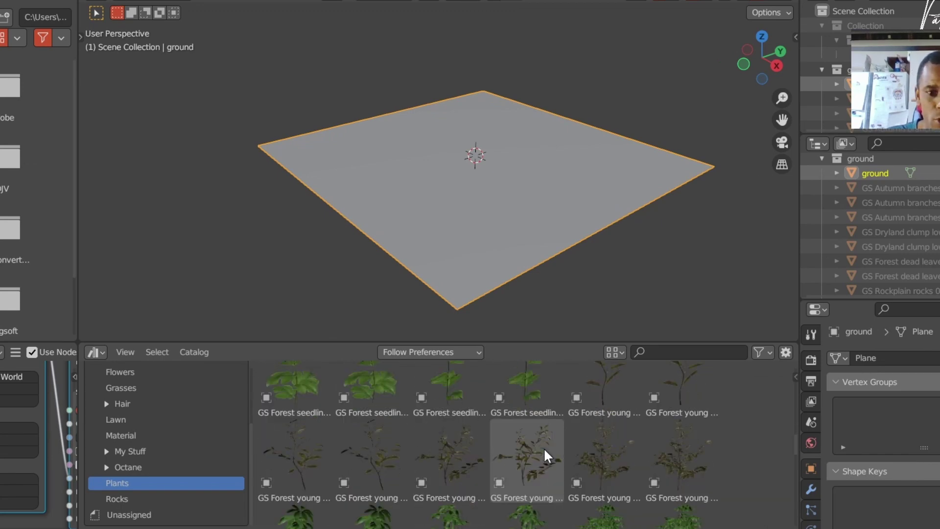
scroll(544, 455, "up", 3)
Browse the Rocks, Debris and Dryland asset catalogs, returning to Debris
left_click(116, 499)
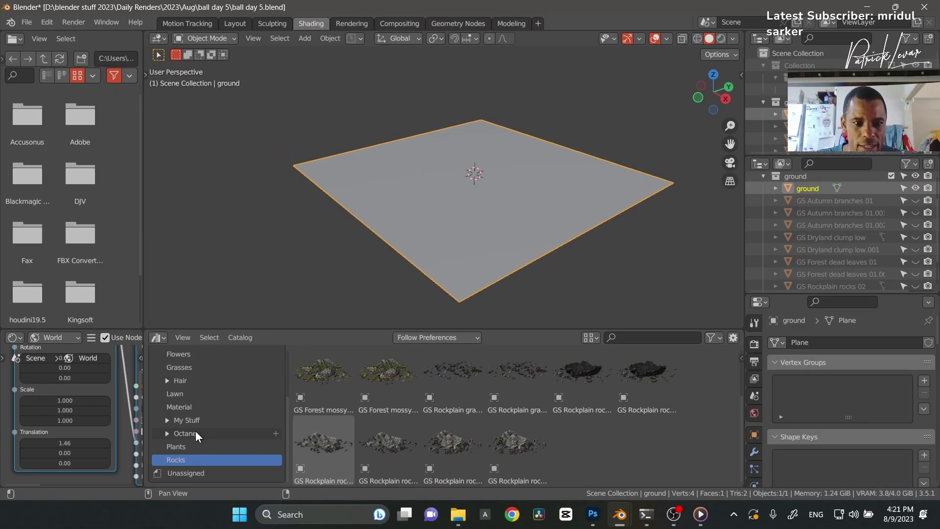
scroll(195, 431, "up", 3)
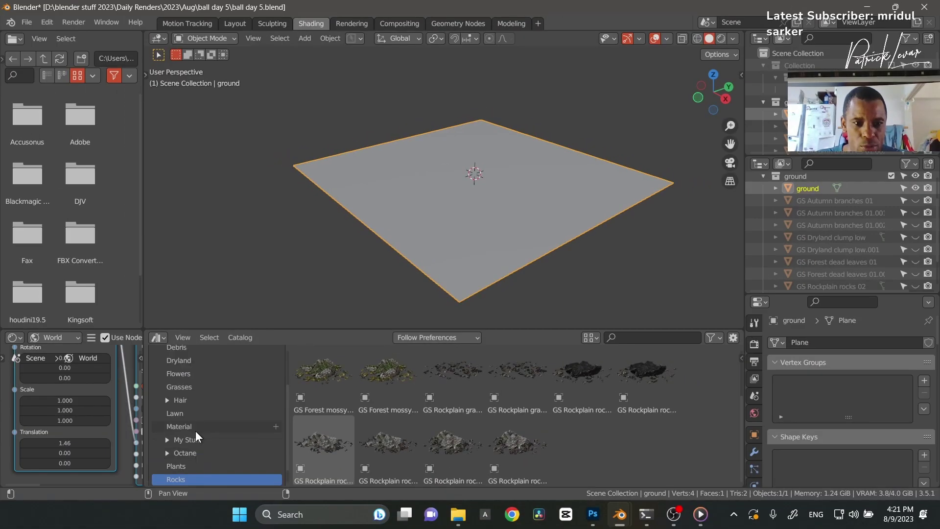
left_click(178, 387)
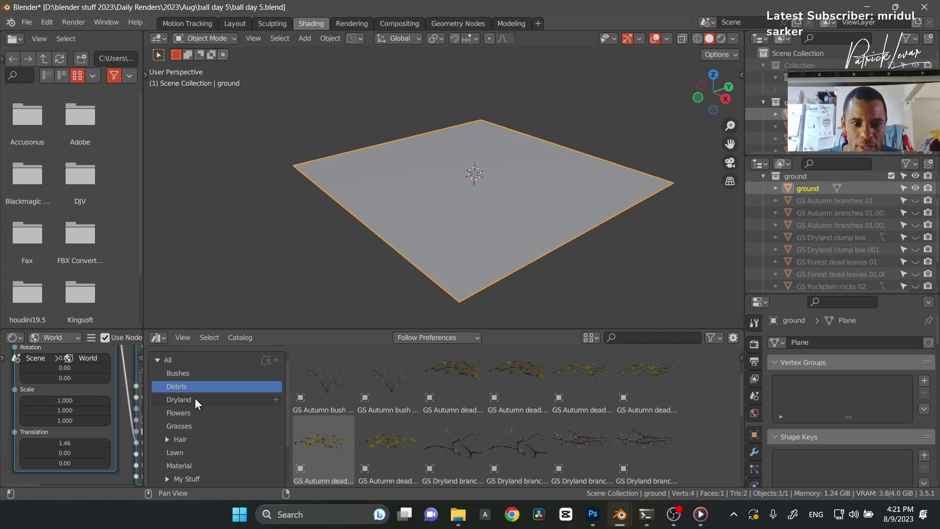
left_click(195, 399)
left_click(179, 386)
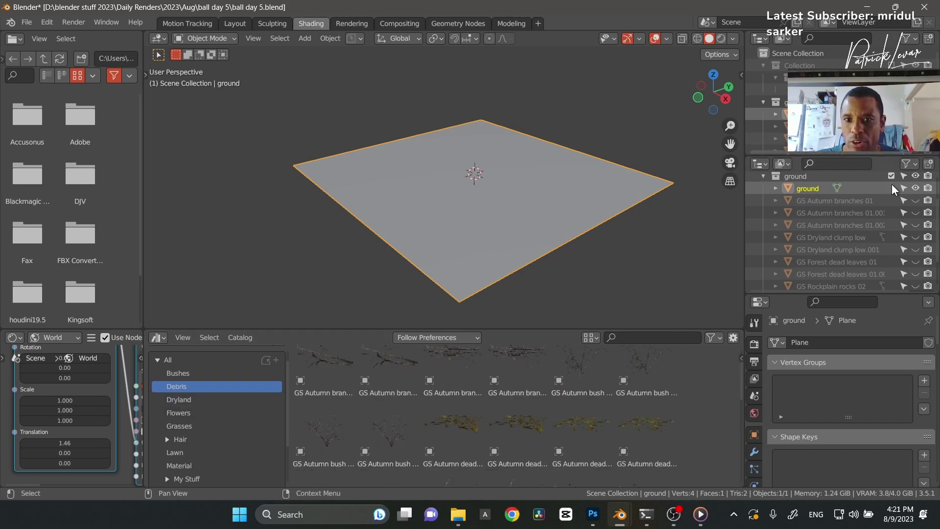
Unhide the autumn branches, dryland clumps and GS Forest dead leaves 01, show the Dryland catalog, and select those leaves
left_click(917, 201)
left_click(916, 213)
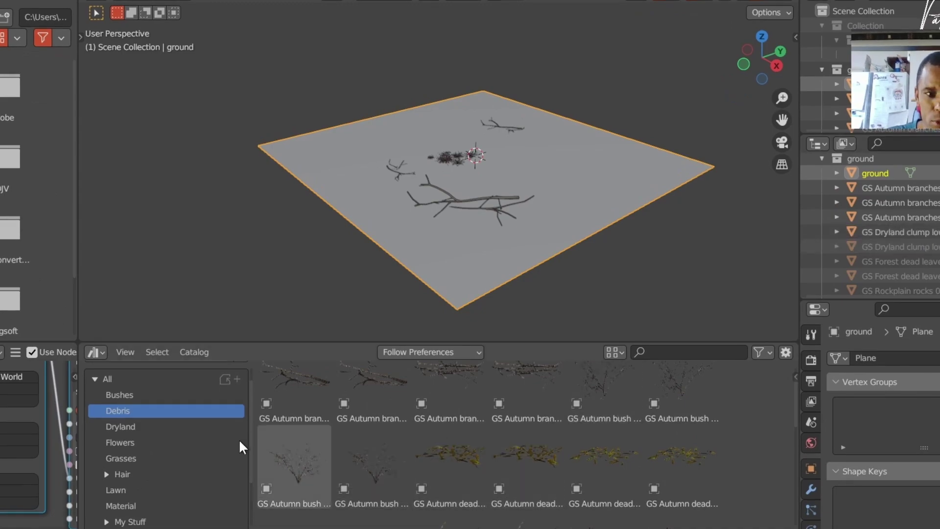
left_click(146, 427)
left_click(842, 244)
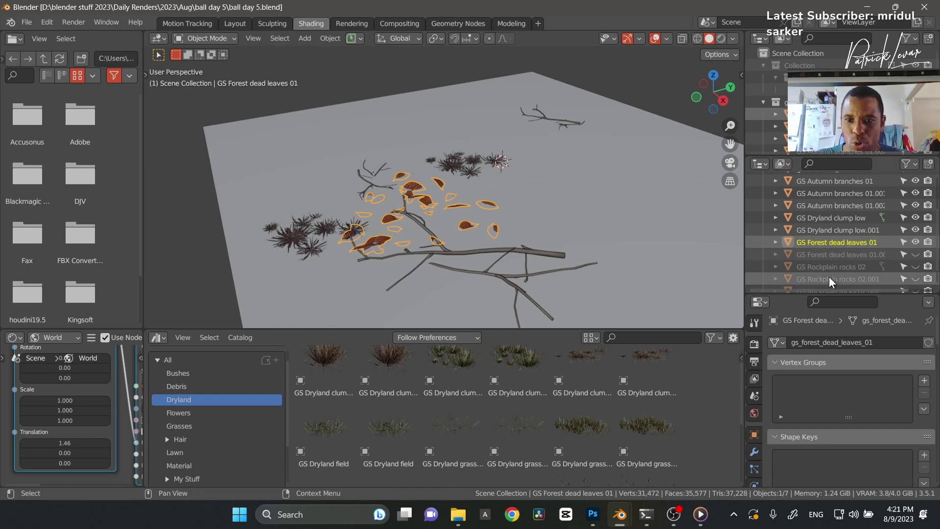
Unhide the second forest dead leaves object, GS Rockplain rocks 02 and GS Rockplain rocks 02.001, and select rocks 02.001
left_click(915, 255)
left_click(915, 266)
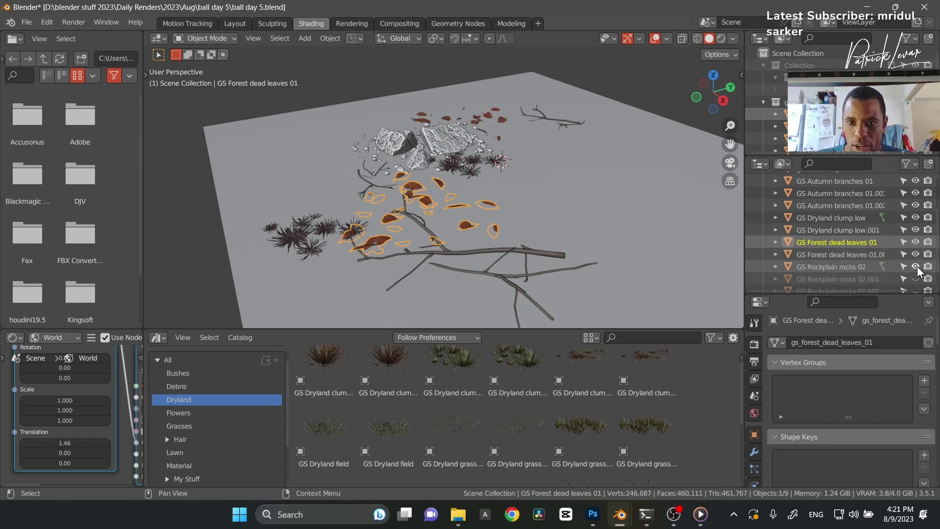
scroll(865, 260, "down", 1)
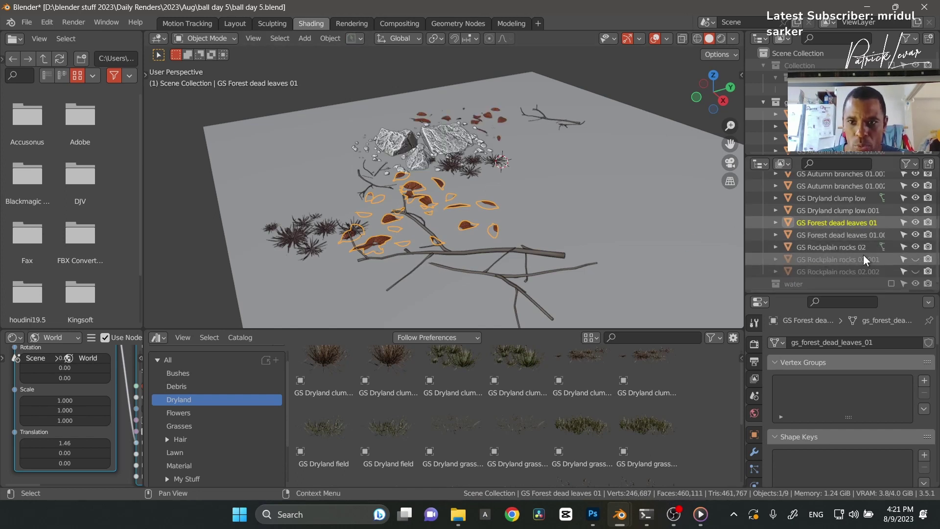
left_click(915, 260)
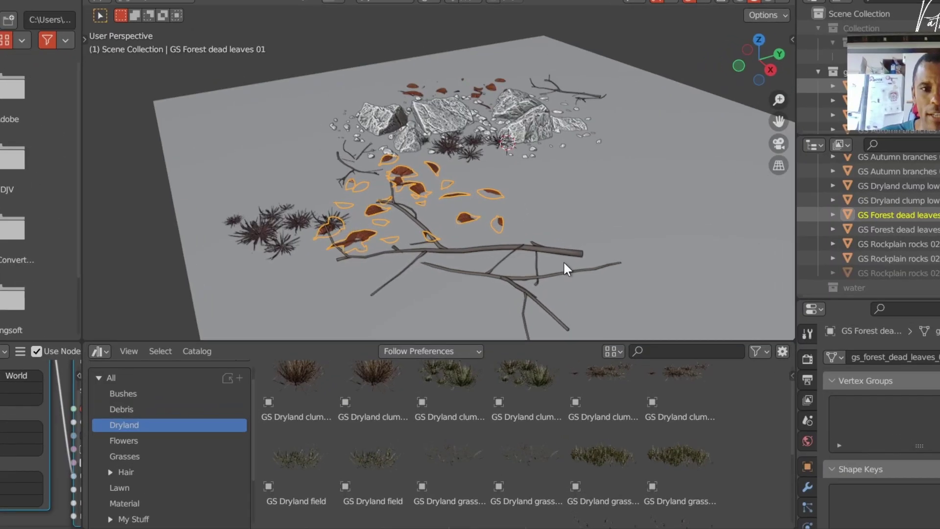
left_click(525, 131)
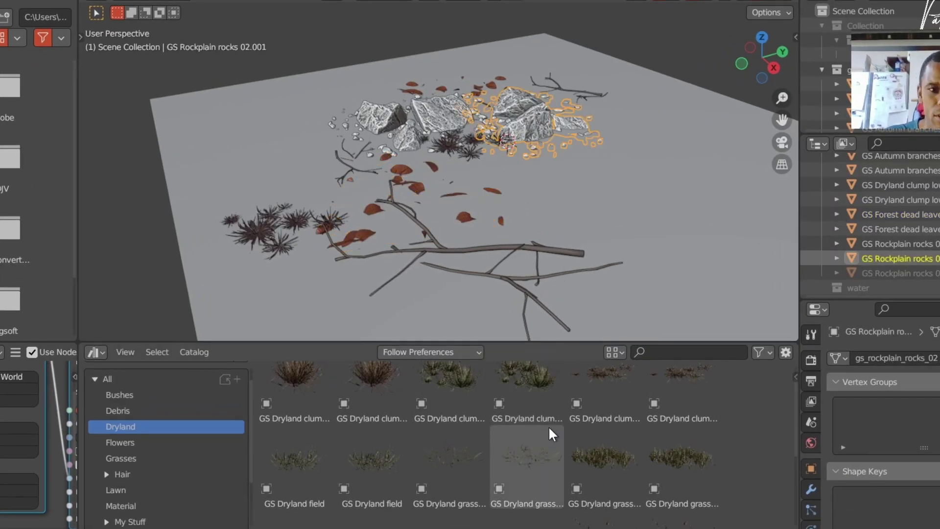
Place the GS Dryland grass medium asset from the Dryland catalog onto the ground plane
left_click(681, 456)
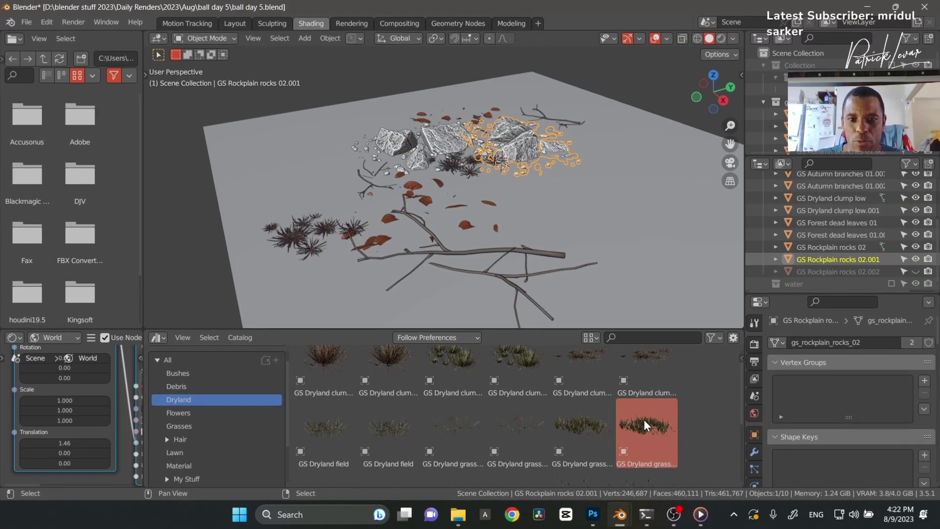
left_click_drag(645, 424, 687, 263)
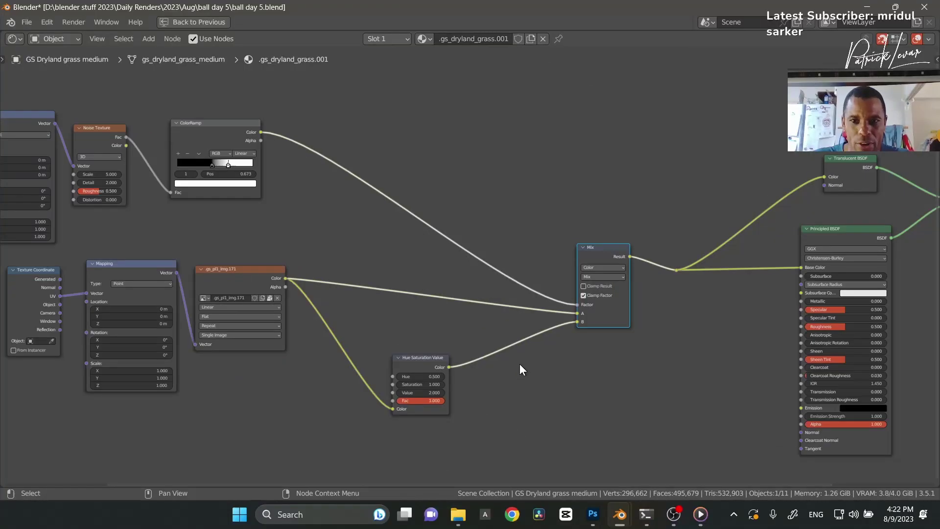
Examine the .gs_dryland_grass.001 material nodes from Object Info and Texture Coordinate through to the Mix node
scroll(462, 258, "up", 2)
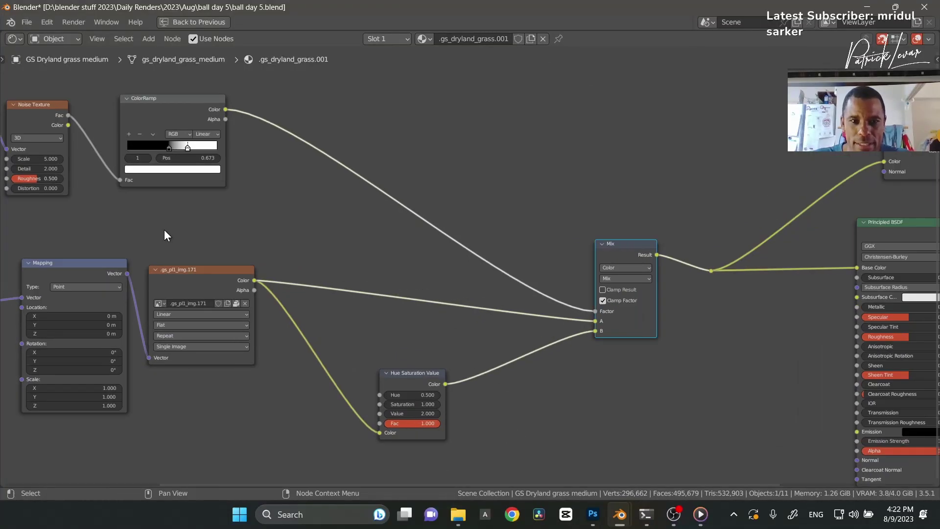
middle_click_drag(166, 229, 429, 240)
middle_click_drag(276, 239, 315, 238)
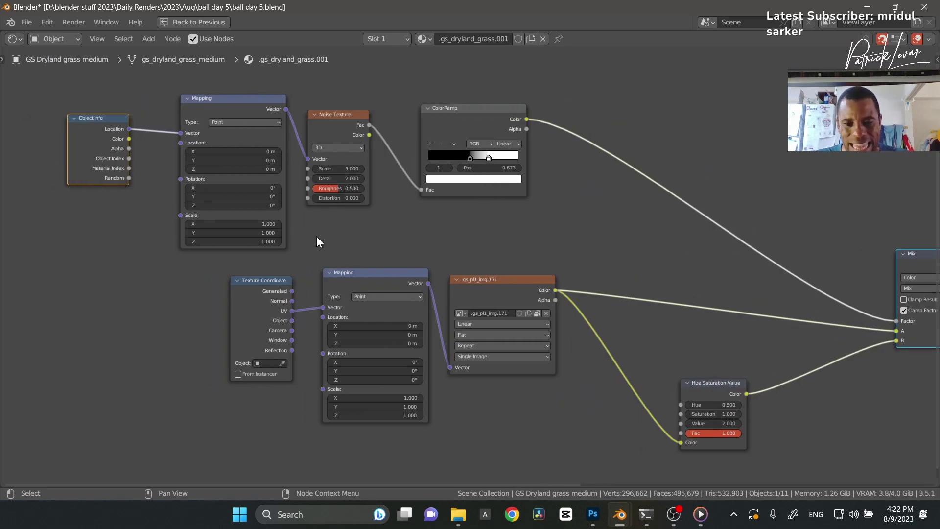
scroll(424, 234, "up", 1)
middle_click_drag(426, 235, 374, 241)
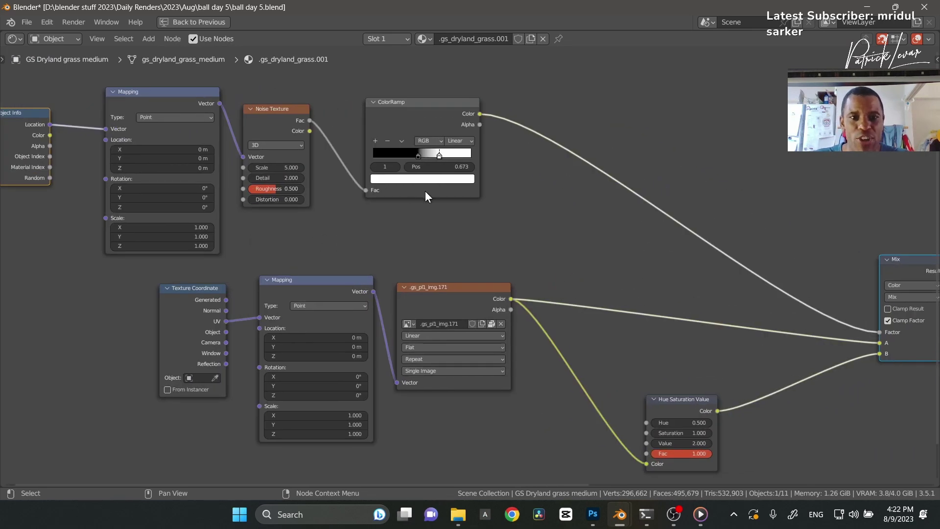
Reroute the .gs_pl1_img.171 color output from the Mix node's A input directly to the Principled BSDF's Base Color
middle_click_drag(632, 267, 340, 260)
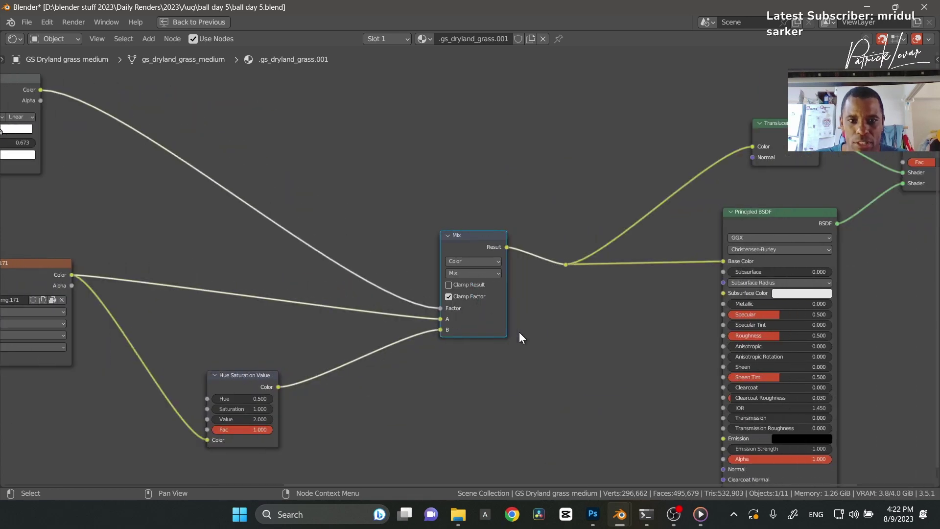
scroll(537, 349, "down", 5)
scroll(343, 289, "left", 5)
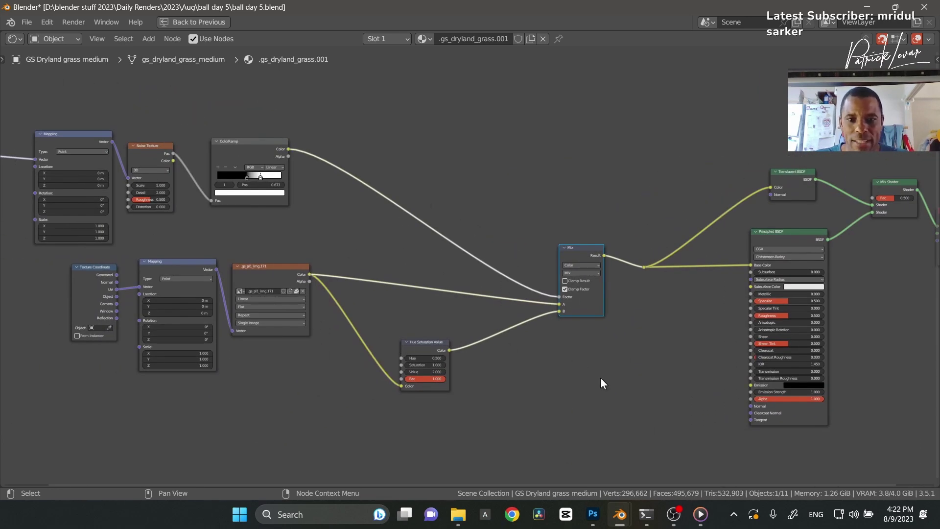
left_click(610, 415)
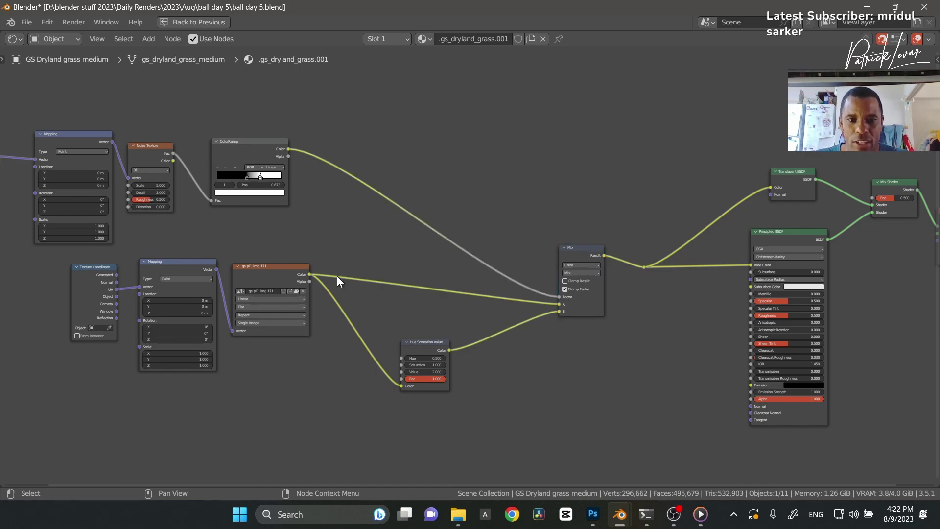
scroll(274, 367, "up", 3)
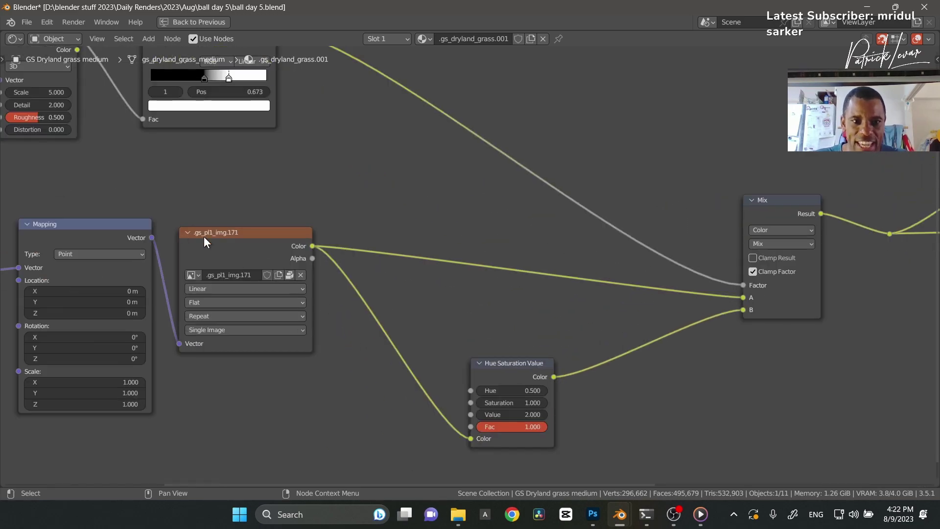
left_click(204, 236)
middle_click_drag(738, 384, 553, 347)
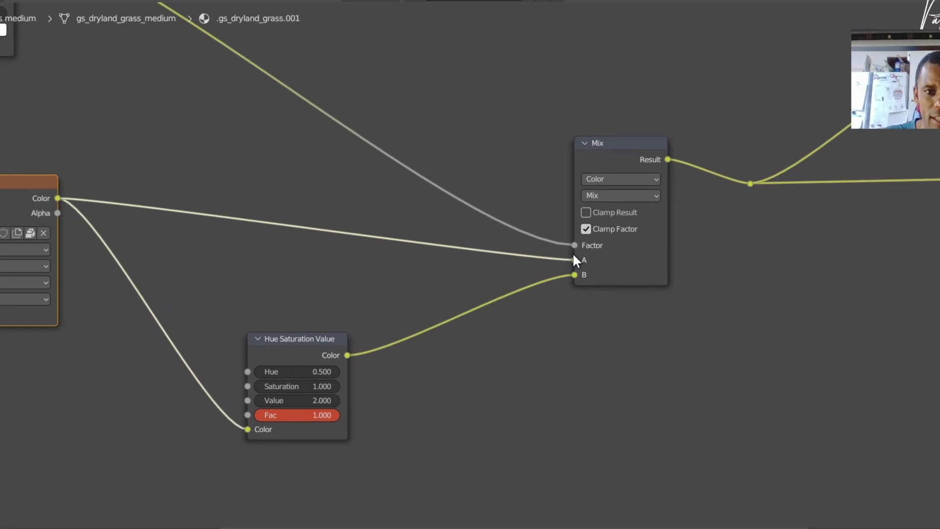
left_click_drag(556, 260, 775, 242)
left_click_drag(836, 239, 939, 179)
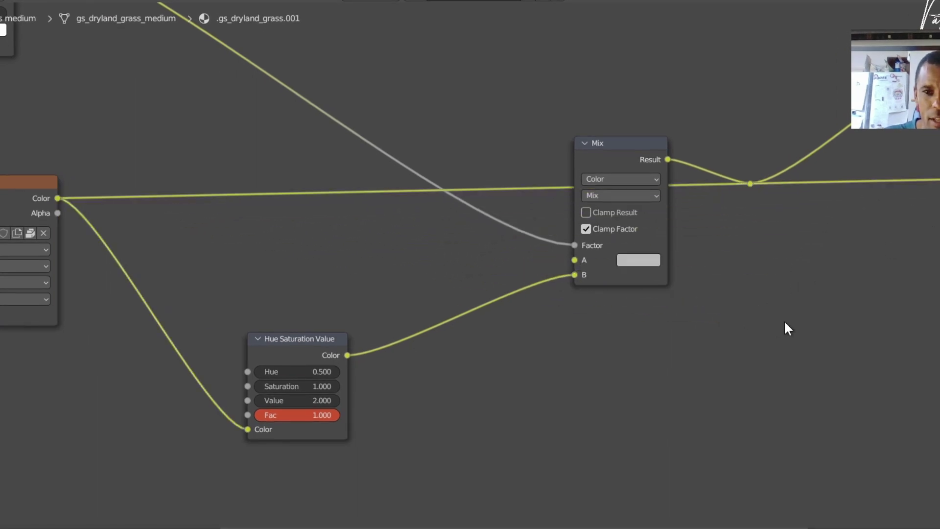
Delete the Hue Saturation Value and Mix nodes from the dryland grass material
middle_click_drag(939, 226, 857, 208)
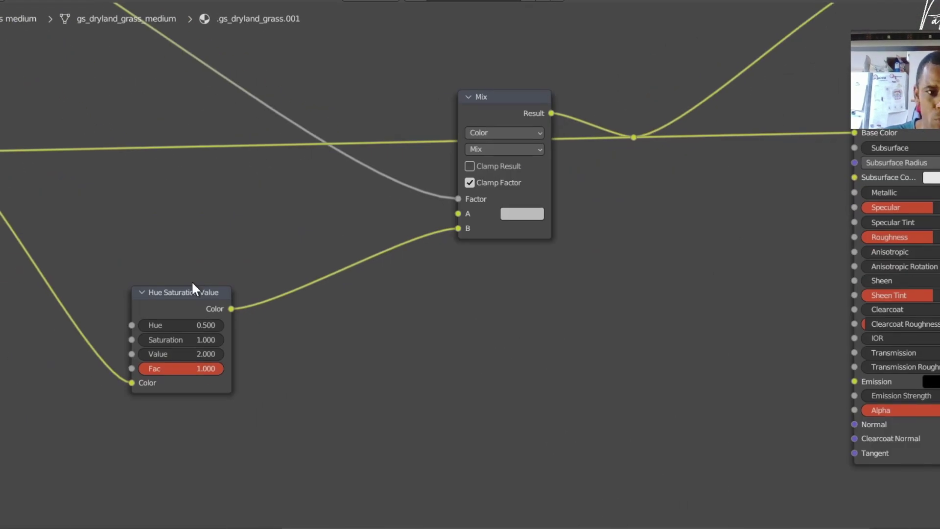
left_click(190, 294)
key("x")
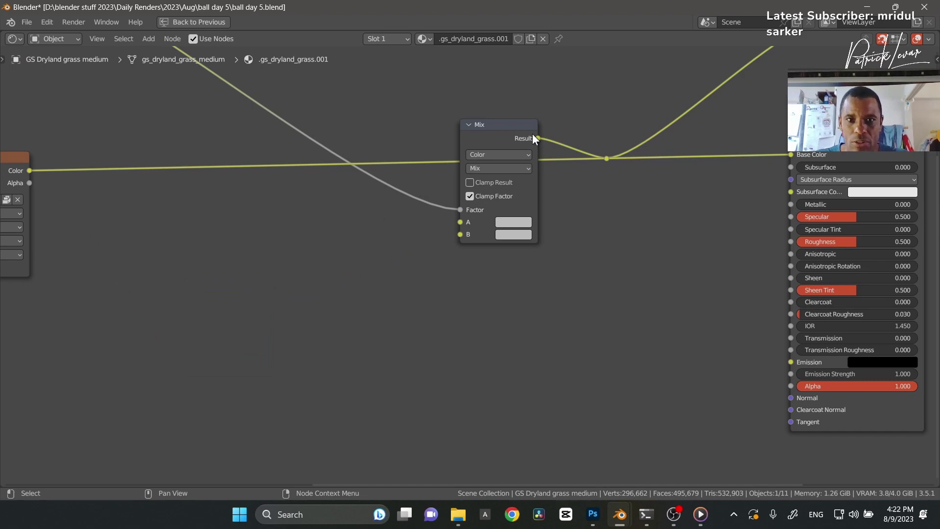
left_click(532, 134)
key("x")
Delete the noise mask nodes with their ColorRamp, plus the image texture's Texture Coordinate and Mapping nodes
scroll(558, 304, "up", 1)
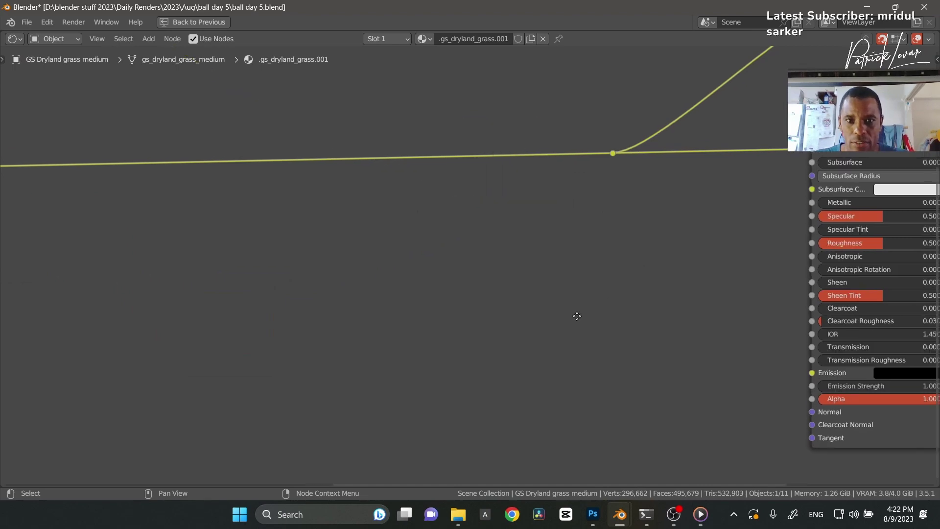
middle_click_drag(577, 317, 311, 455)
scroll(463, 328, "down", 4)
left_click_drag(597, 123, 868, 207)
key("x")
middle_click_drag(704, 201, 607, 227)
left_click_drag(155, 260, 312, 417)
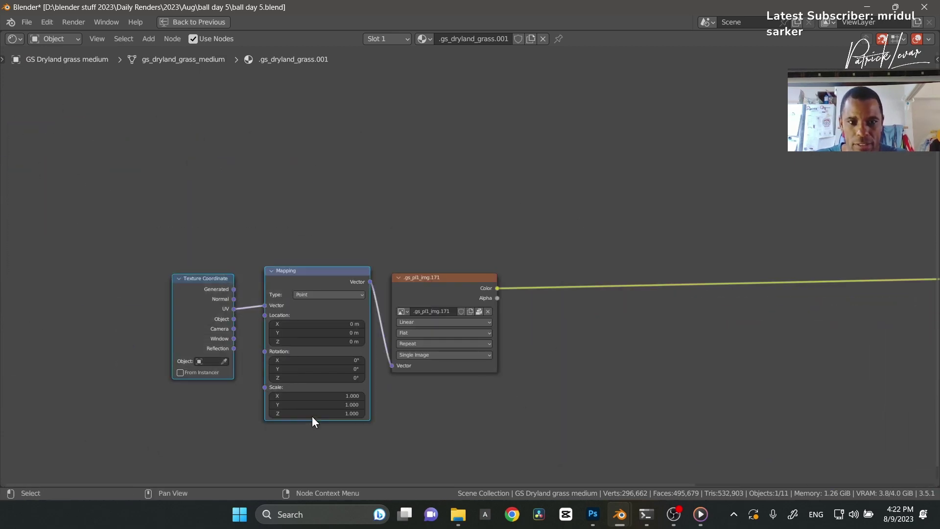
key("x")
Move the image texture beside the Principled BSDF, reduce the grass material to these two nodes, and select both
middle_click_drag(768, 380, 561, 358)
left_click_drag(269, 261, 807, 247)
middle_click_drag(889, 204, 211, 198)
scroll(469, 309, "down", 9)
scroll(468, 309, "up", 1)
left_click_drag(211, 227, 413, 323)
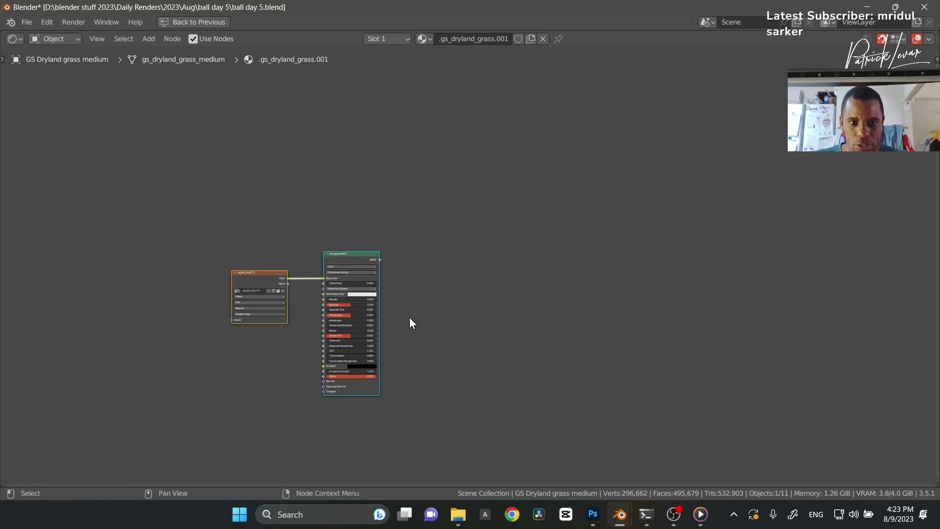
Try to convert the .gs_dryland_grass.001 material to Octane using Only the selected material
key("ctrl+space")
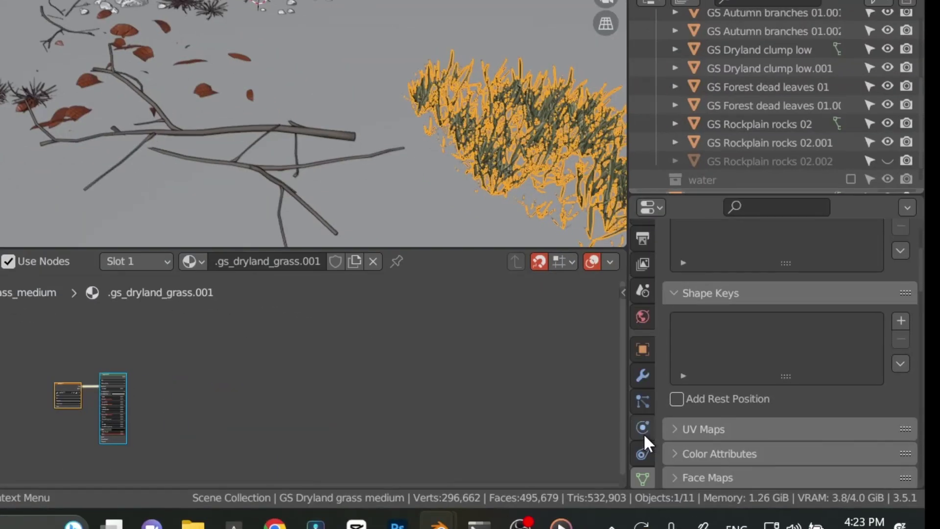
left_click(643, 434)
scroll(791, 381, "down", 2)
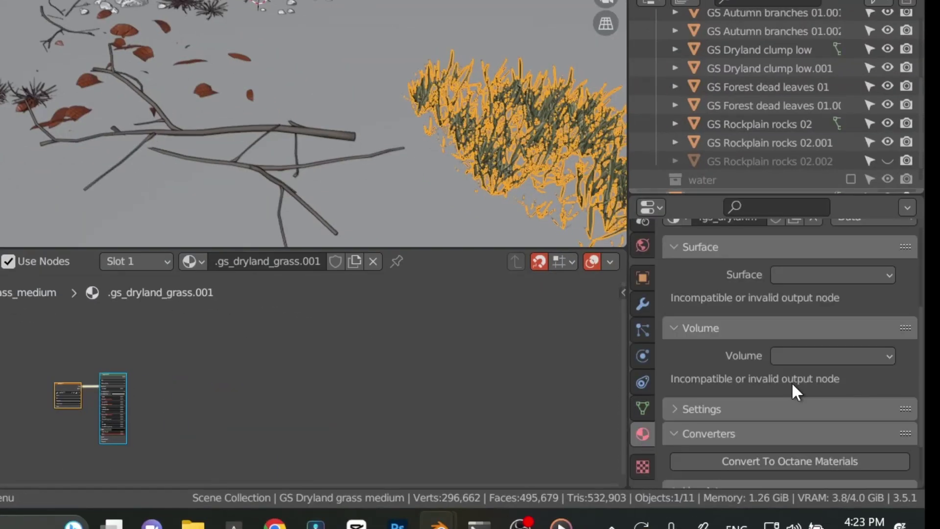
scroll(683, 434, "down", 3)
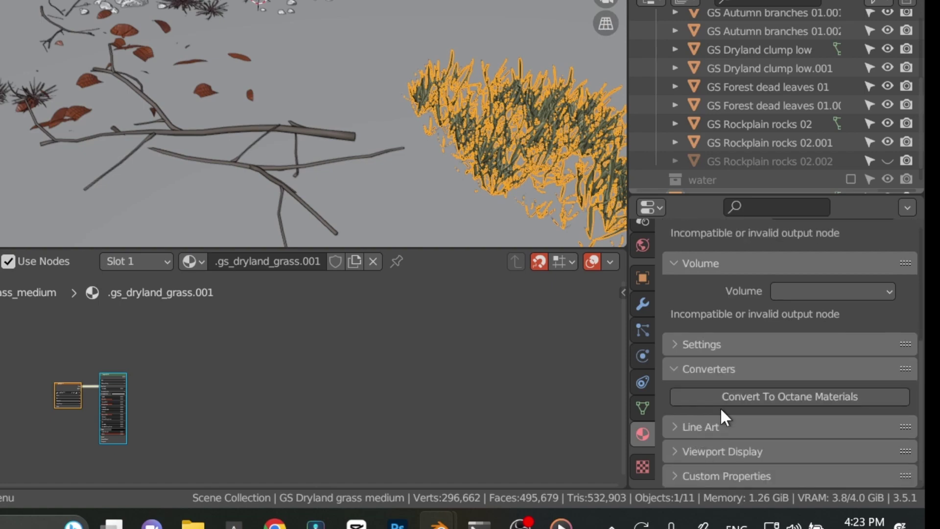
left_click(729, 395)
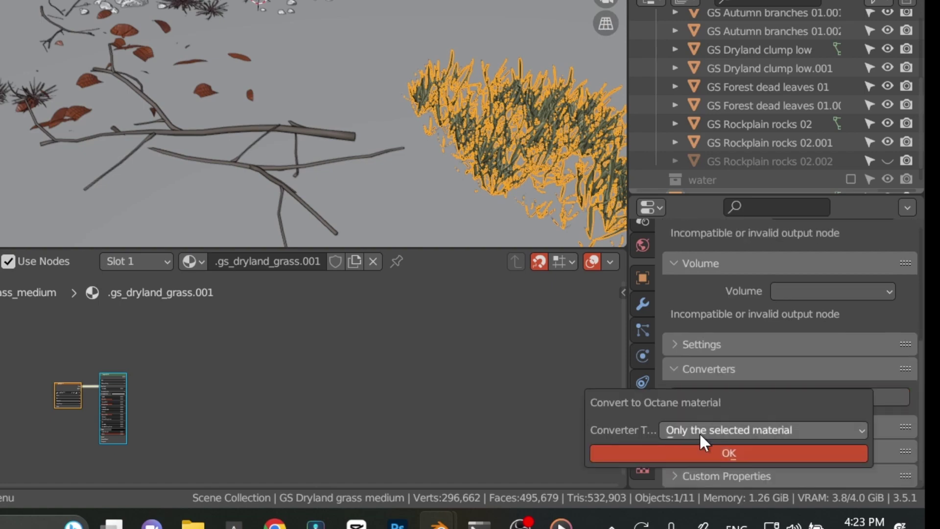
left_click(715, 452)
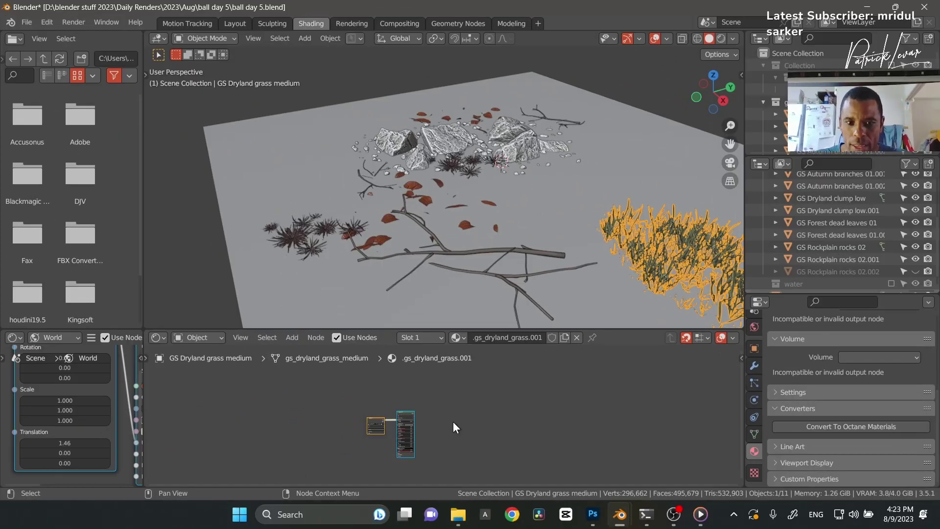
Add a Material Output node to the .gs_dryland_grass.001 material
scroll(453, 422, "up", 8)
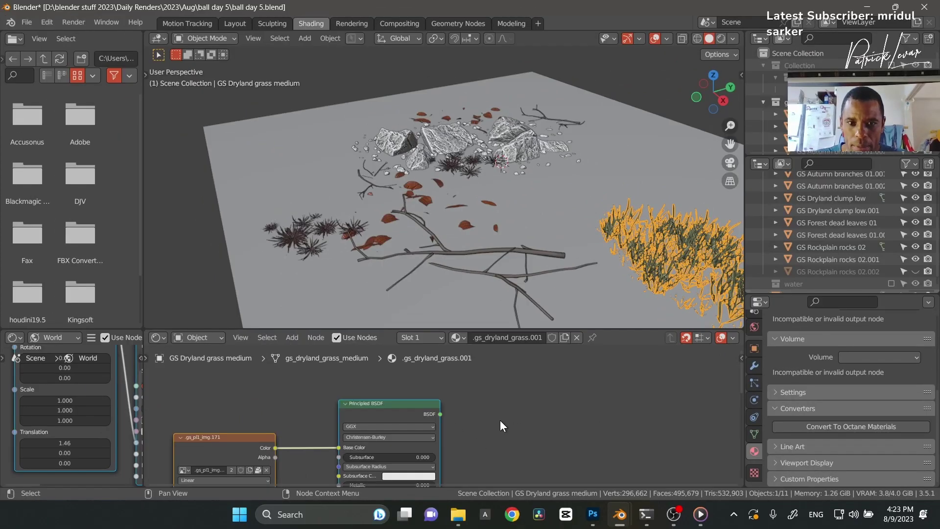
key("q")
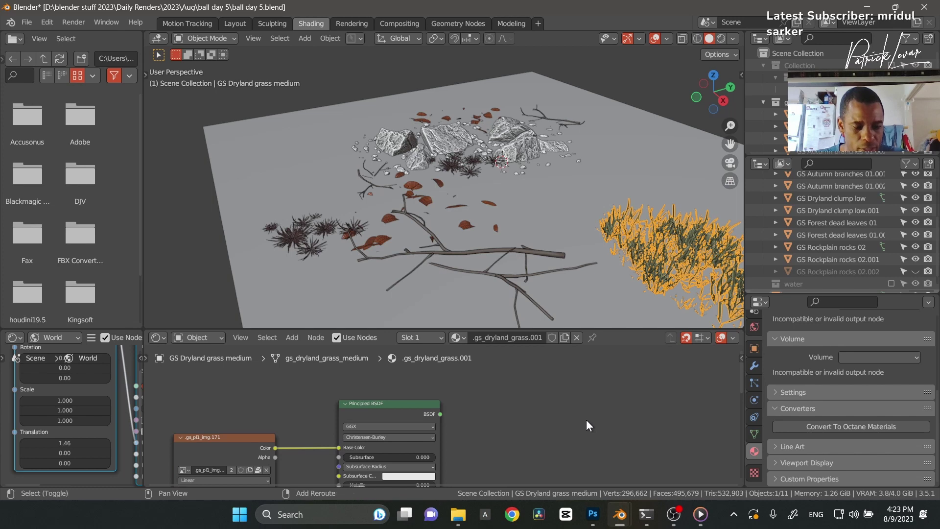
key("shift+a")
key("s")
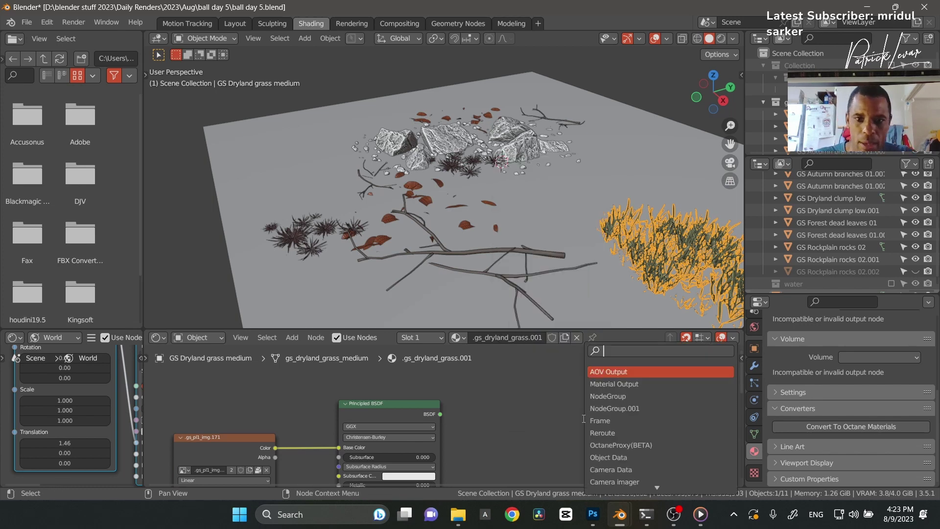
left_click(610, 385)
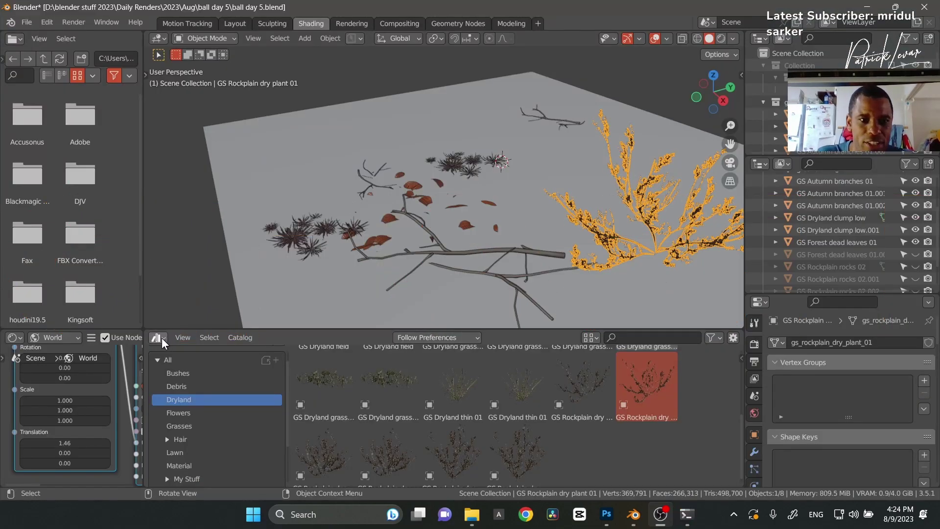
Show the GS Rockplain dry plant 01 stem material nodes in a maximized Shader Editor
left_click(157, 338)
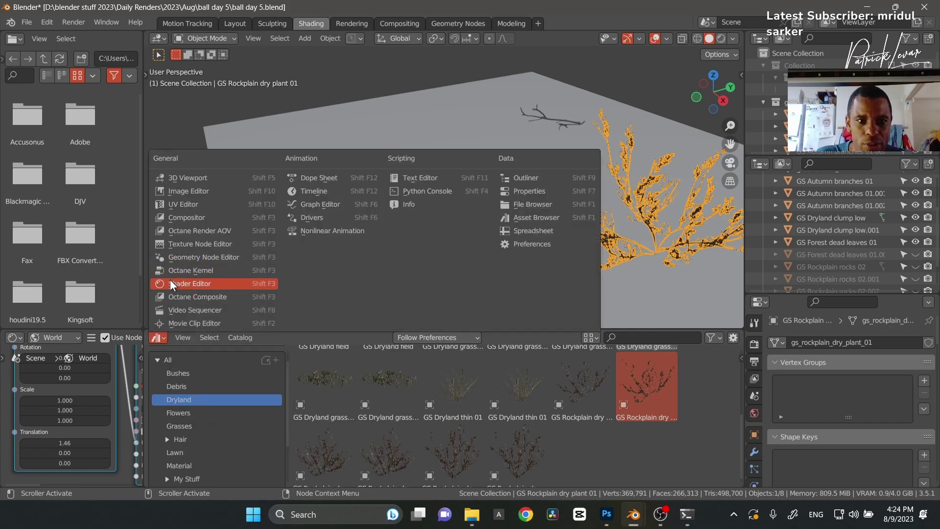
left_click(189, 283)
key("ctrl+space")
scroll(659, 340, "up", 3)
middle_click_drag(512, 363, 114, 417)
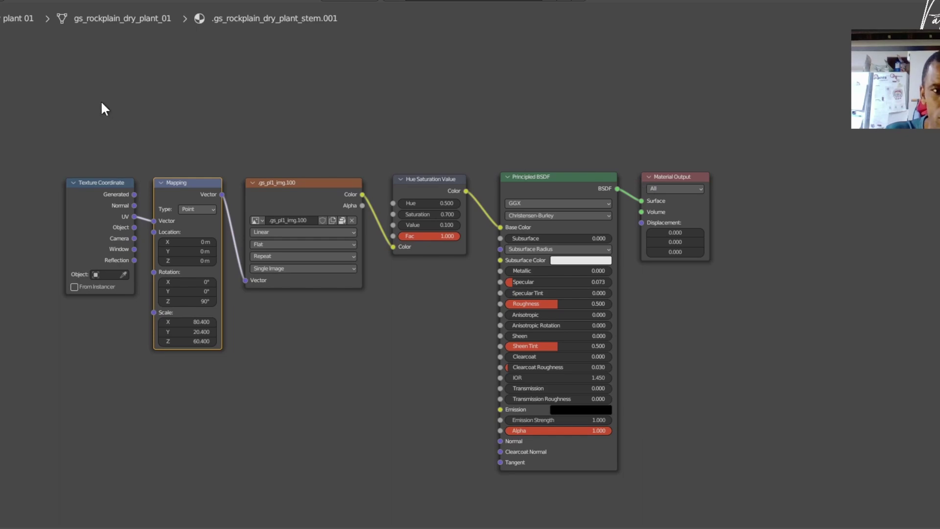
Connect the .gs_pl1_img.100 color directly to Base Color and delete the Texture Coordinate, Mapping and Hue Saturation Value nodes
left_click(64, 108)
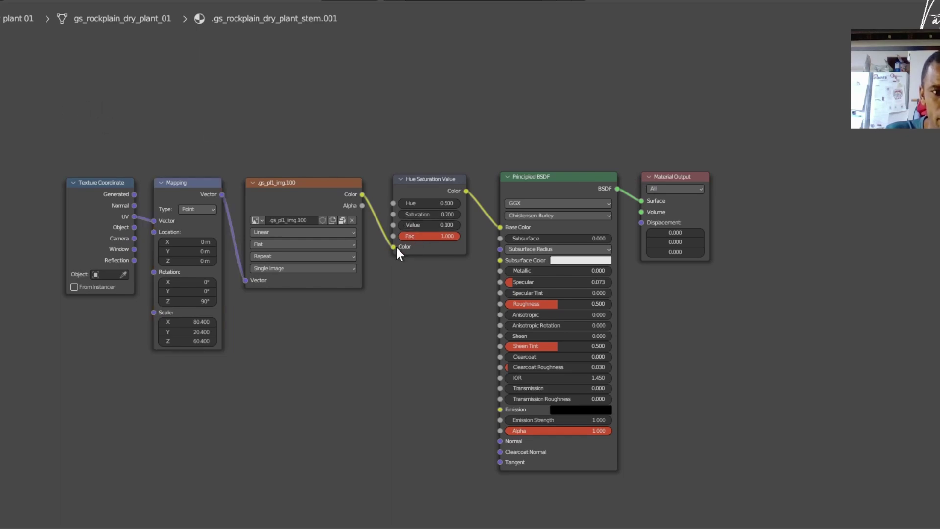
left_click_drag(392, 247, 497, 227)
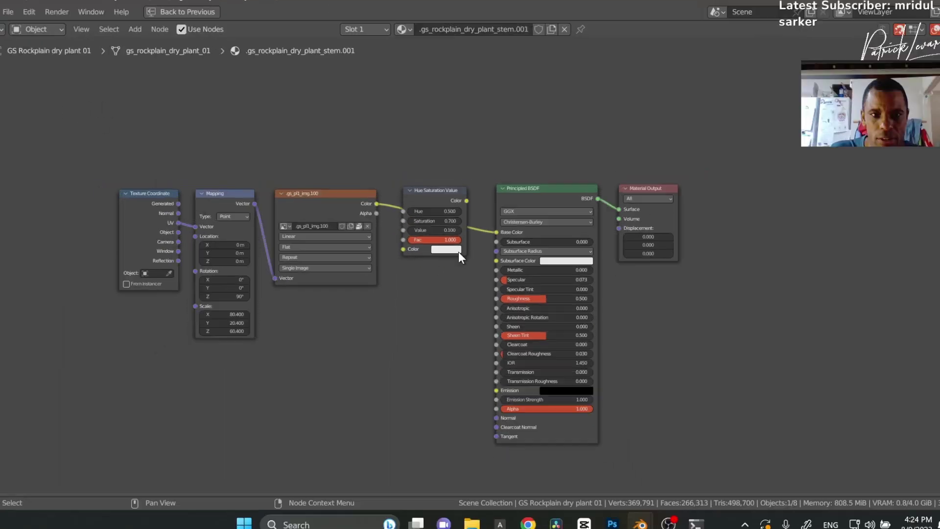
left_click_drag(127, 150, 239, 221)
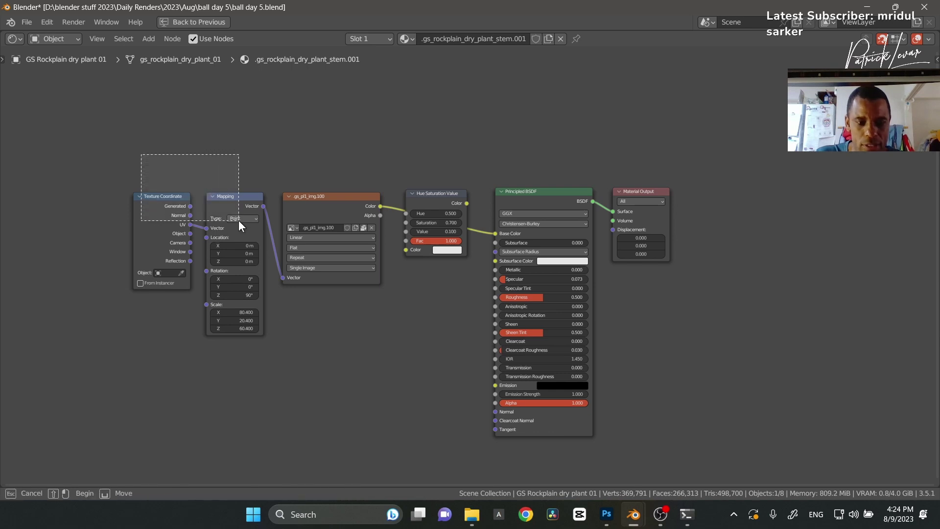
key("x")
left_click(422, 194)
key("x")
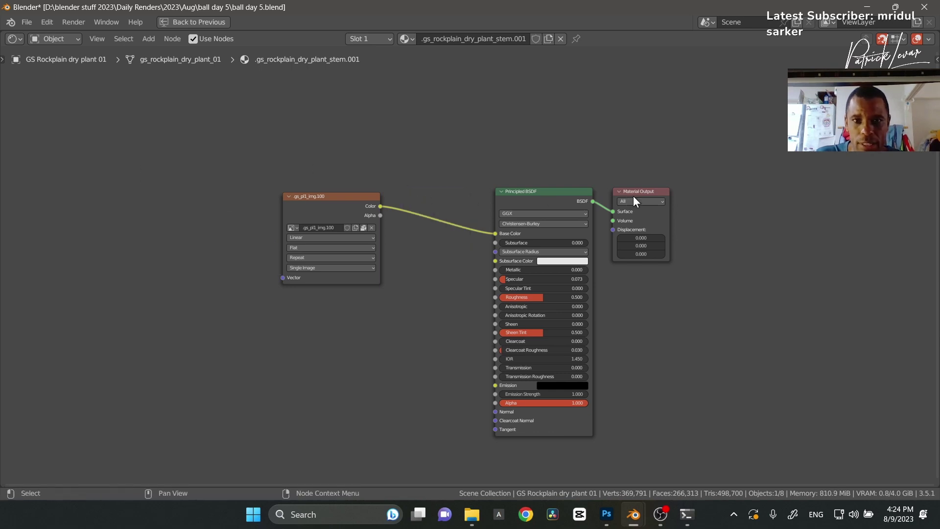
Convert the .gs_rockplain_dry_plant_stem.001 material to Octane using Only the selected material
left_click(636, 190)
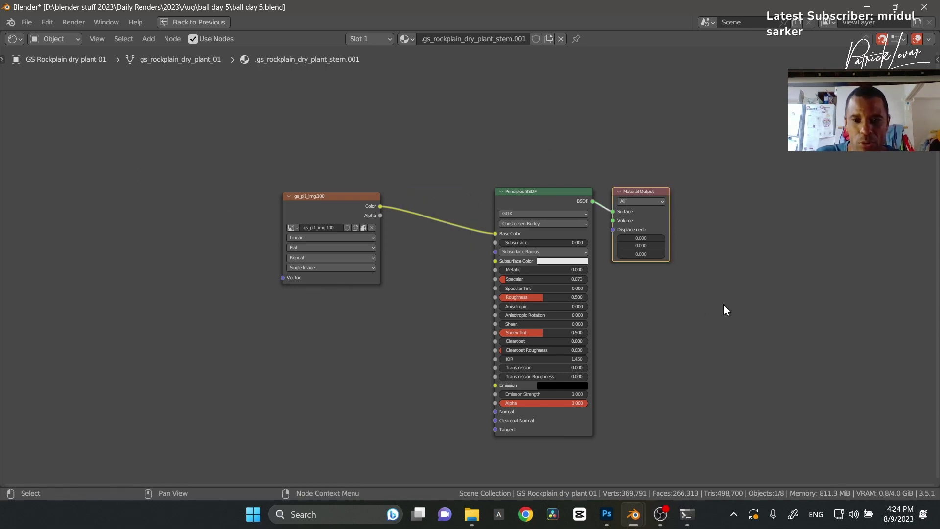
key("ctrl+space")
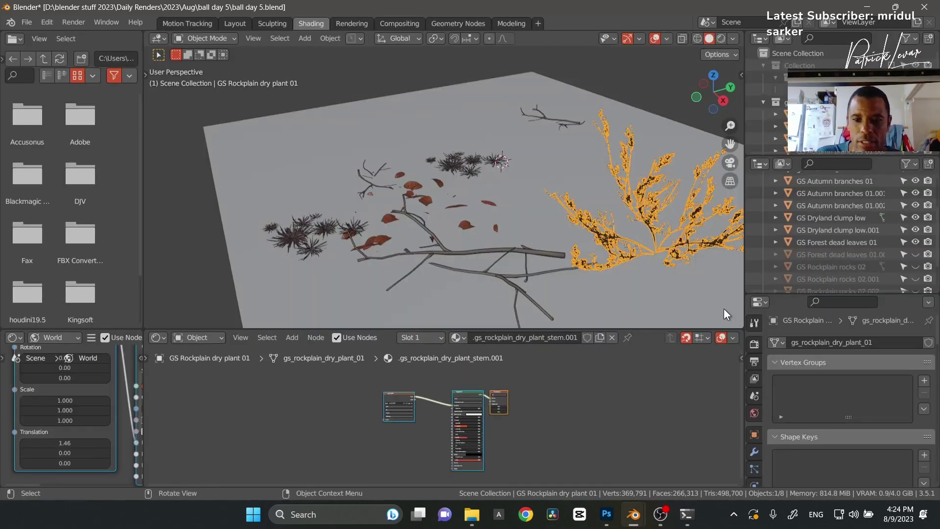
scroll(759, 457, "down", 5)
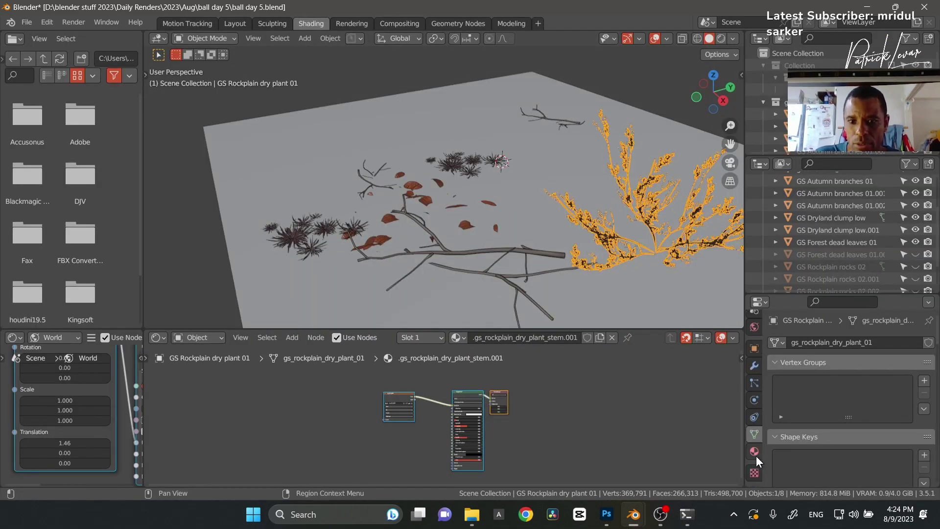
left_click(755, 453)
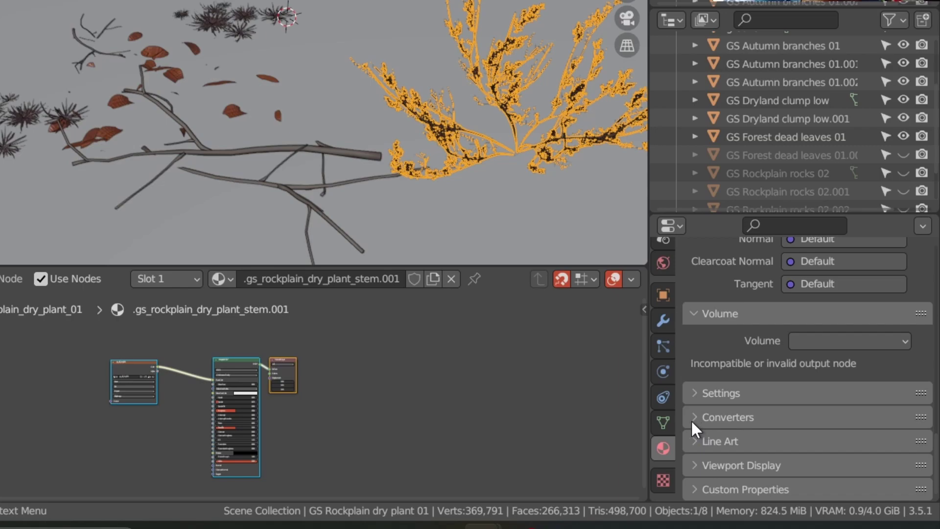
left_click(692, 420)
left_click(763, 443)
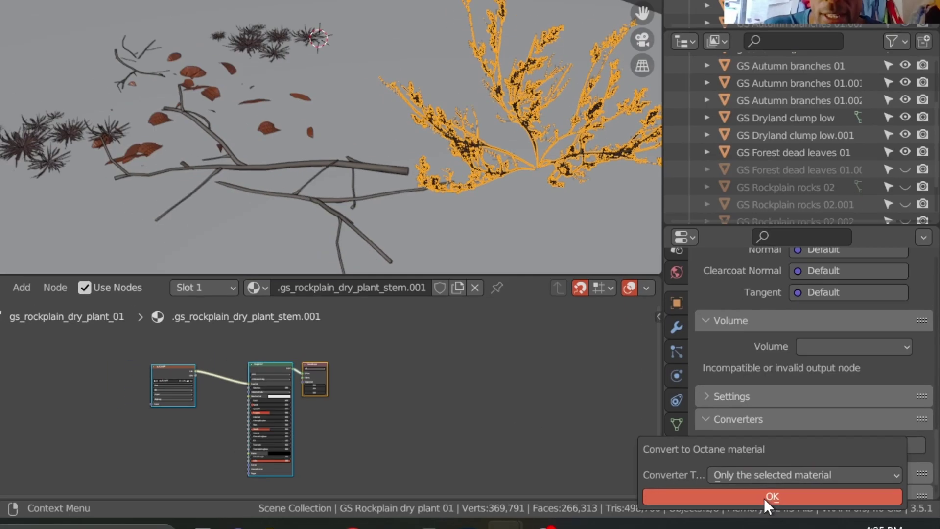
left_click(764, 498)
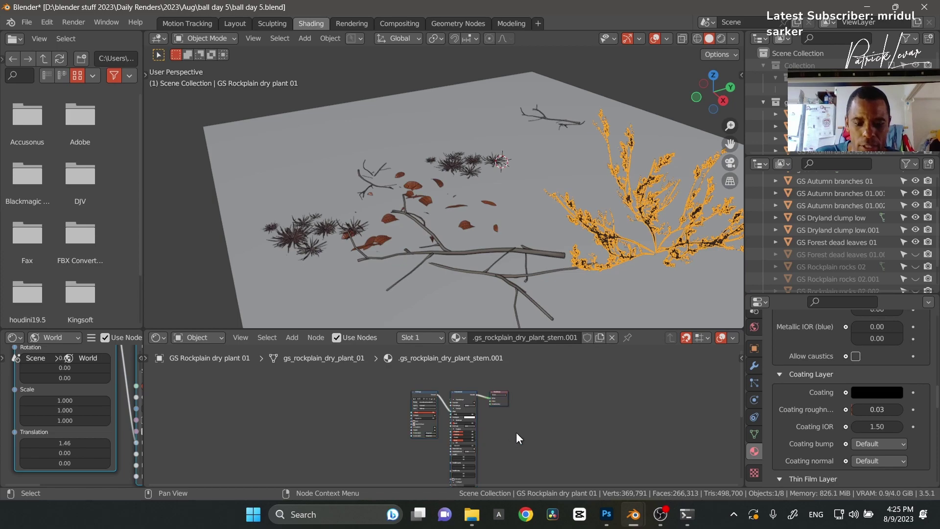
Inspect the converted stem material's RGB image and Universal material nodes, and frame the dry plant in the viewport
key("ctrl+space")
scroll(516, 433, "up", 7)
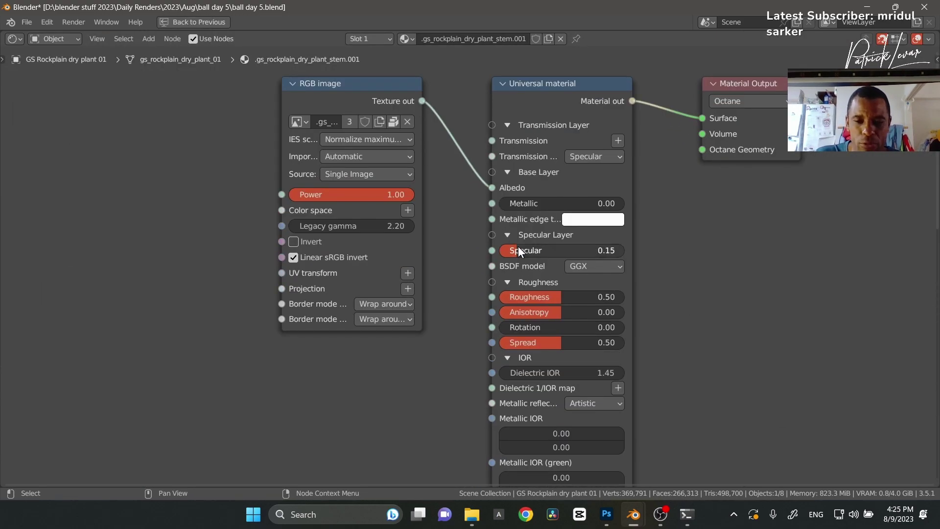
scroll(734, 298, "down", 5)
key("ctrl+space")
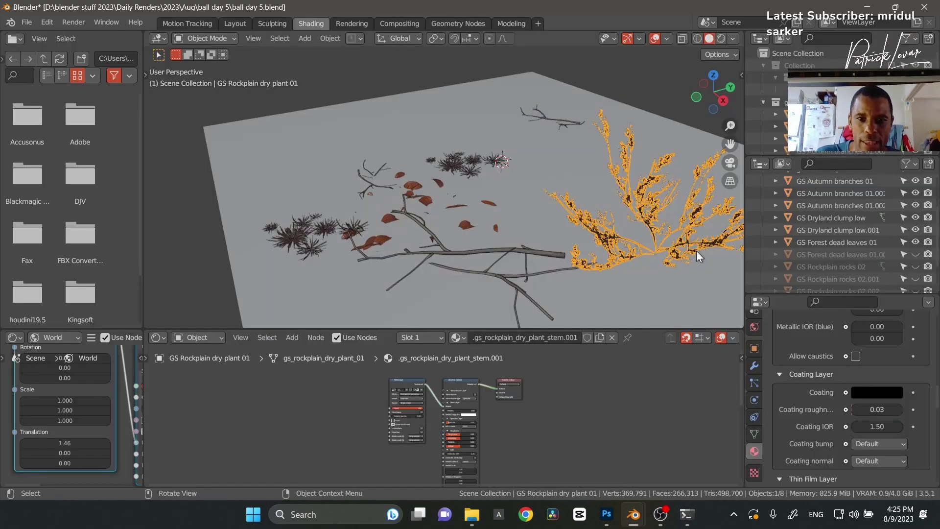
key("KP_Decimal")
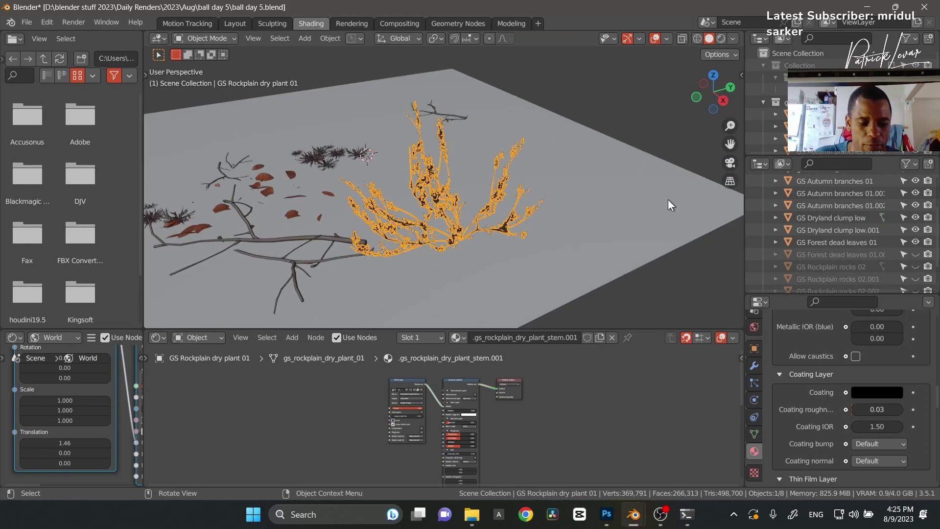
Switch the viewport to rendered shading to preview the dry plant, and save the file
key("z")
left_click(744, 199)
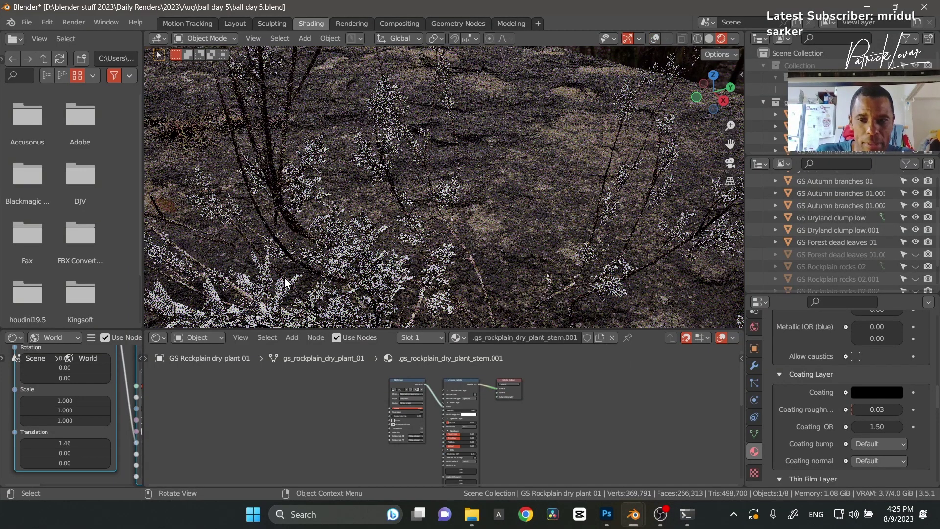
key("ctrl+s")
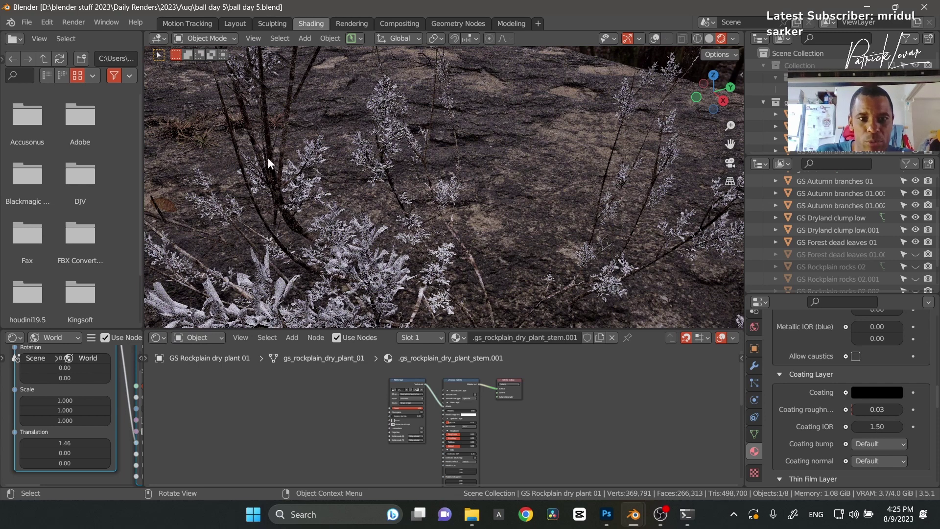
left_click(376, 273)
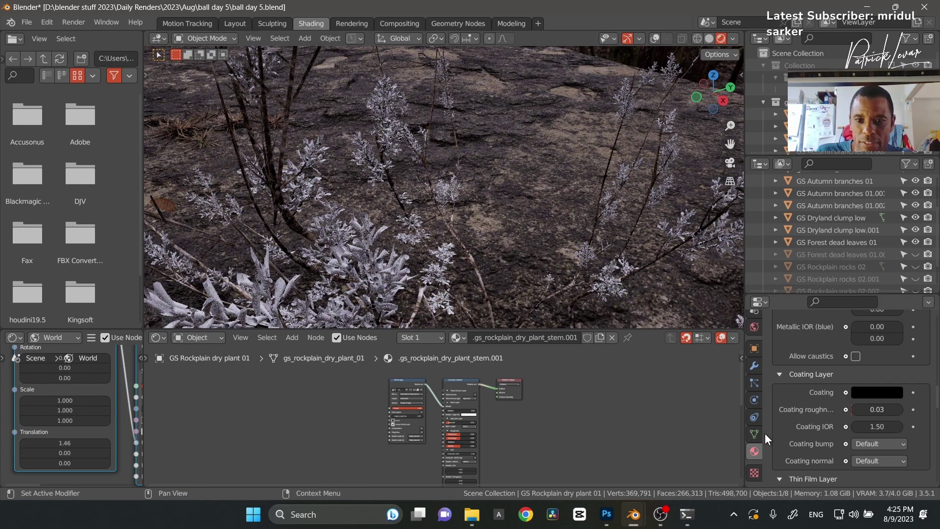
Show the .gs_rockplain_dry_plant_leaves.001 material nodes in a maximized Shader Editor
scroll(809, 415, "up", 10)
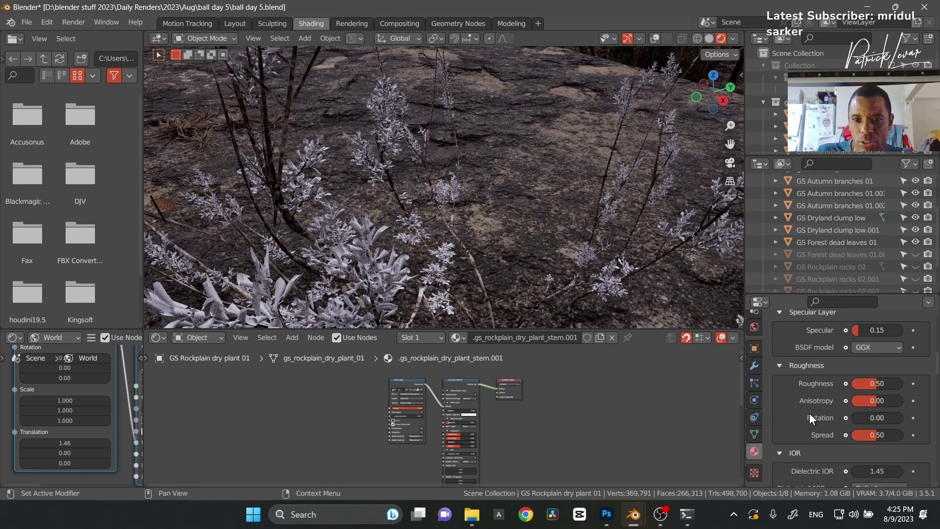
scroll(807, 414, "up", 8)
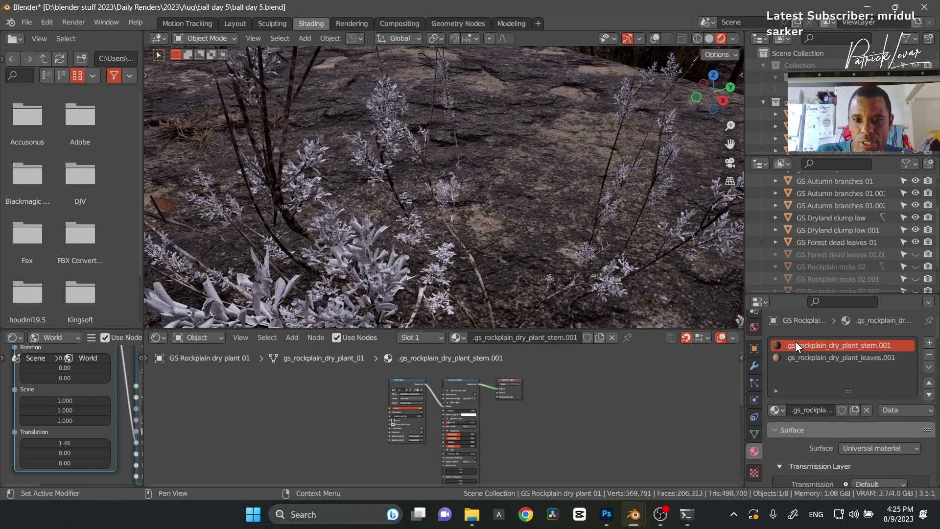
left_click(798, 358)
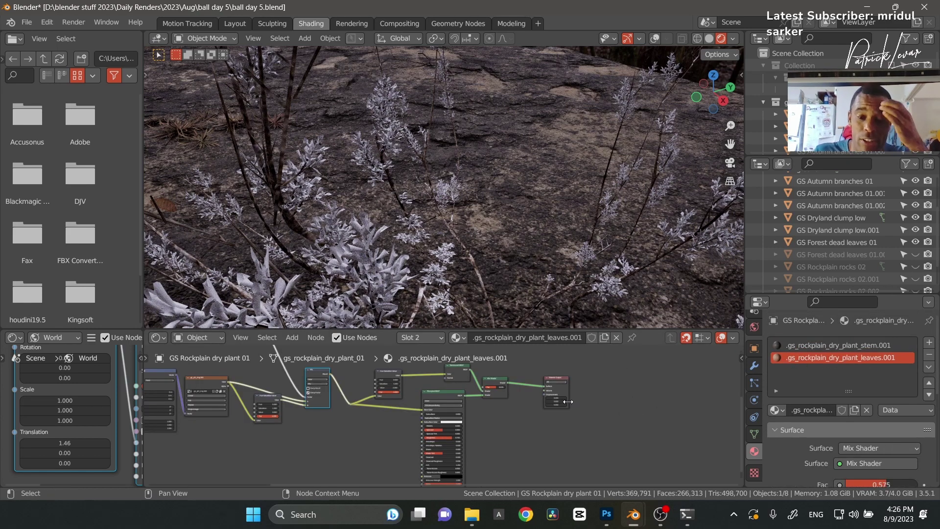
middle_click_drag(509, 422, 527, 418)
key("ctrl+space")
scroll(512, 401, "up", 5)
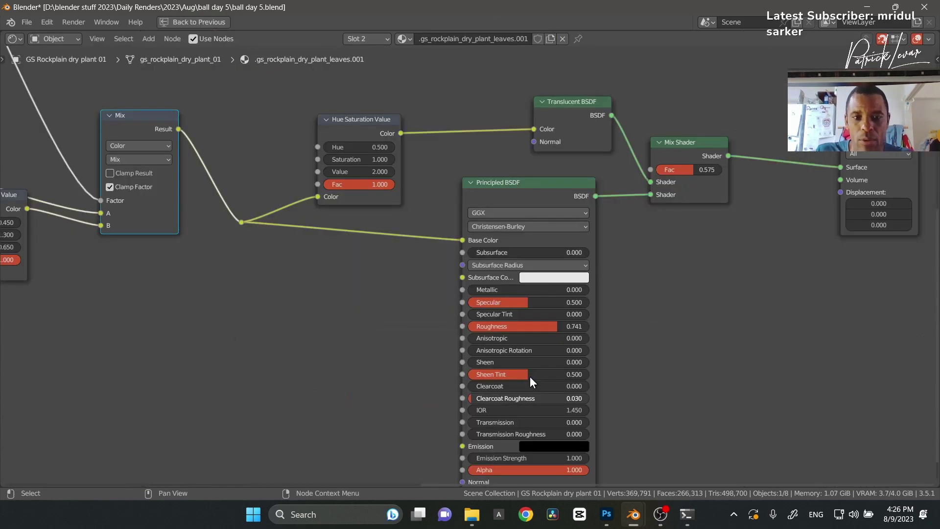
scroll(563, 343, "down", 2)
middle_click_drag(437, 314, 433, 320)
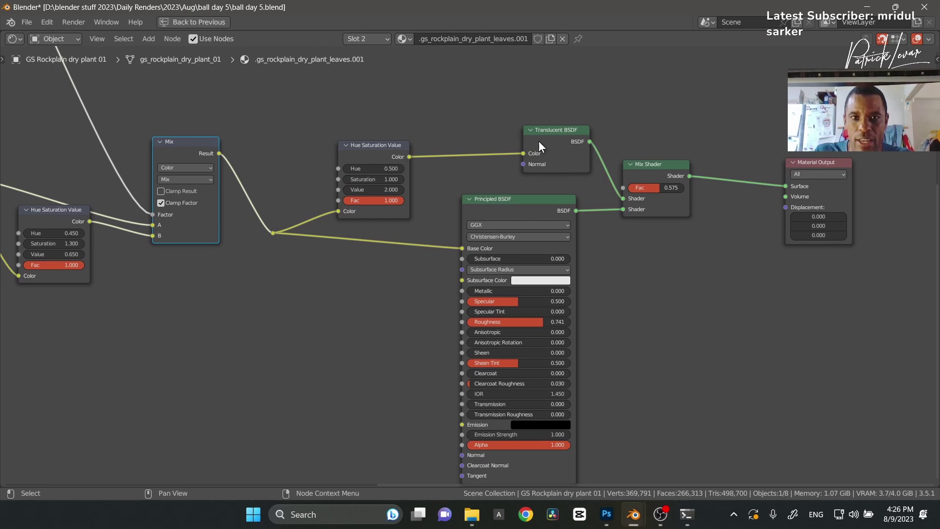
Delete the nodes between .gs_pl1_img.183 and the output except Principled BSDF, and connect the image color to Base Color
left_click_drag(539, 146, 458, 127)
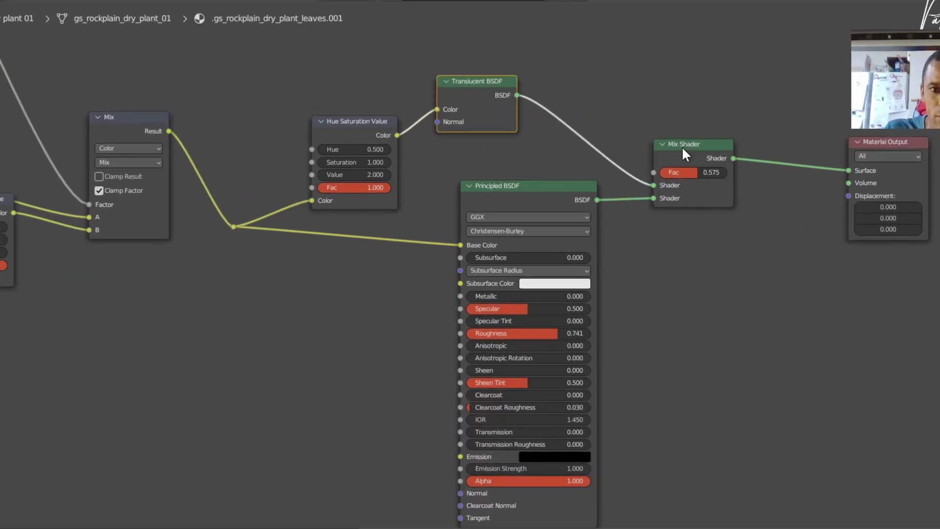
left_click_drag(683, 150, 627, 74)
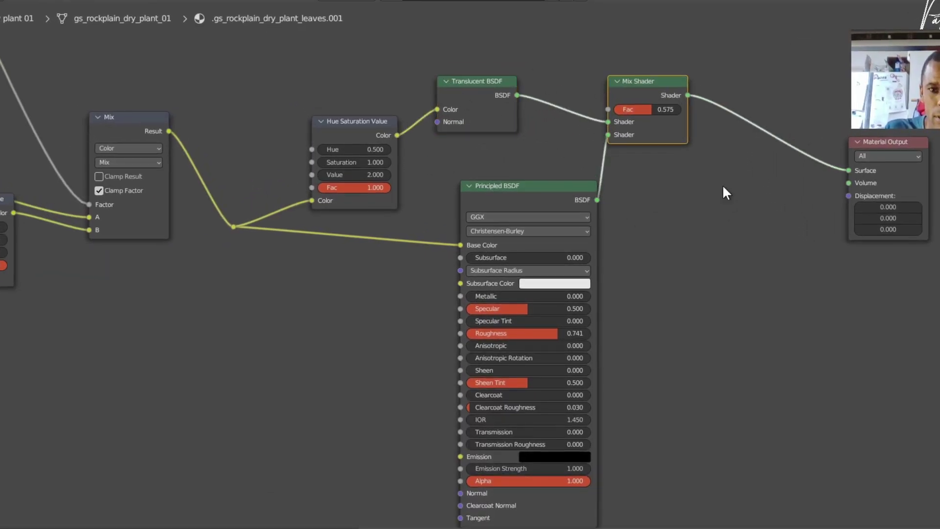
middle_click_drag(275, 279, 560, 347)
left_click_drag(669, 356, 279, 151)
key("x")
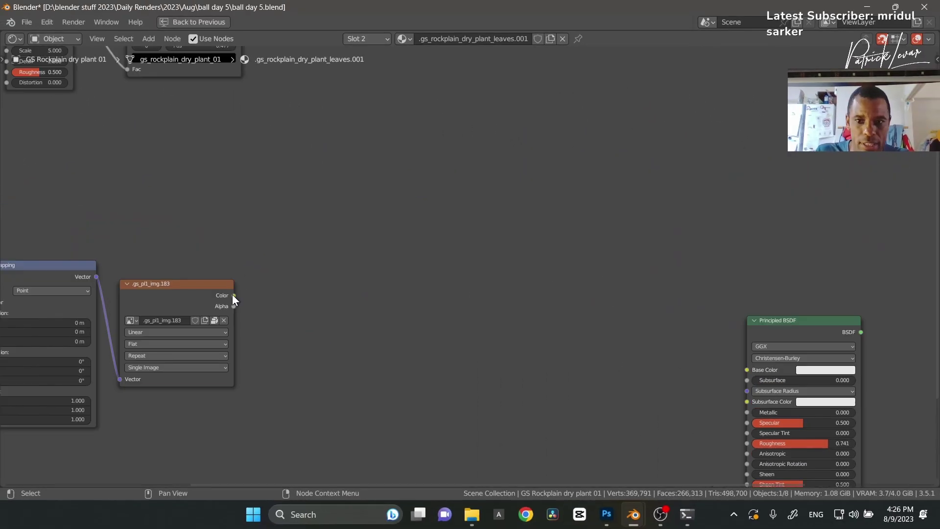
left_click_drag(233, 300, 759, 376)
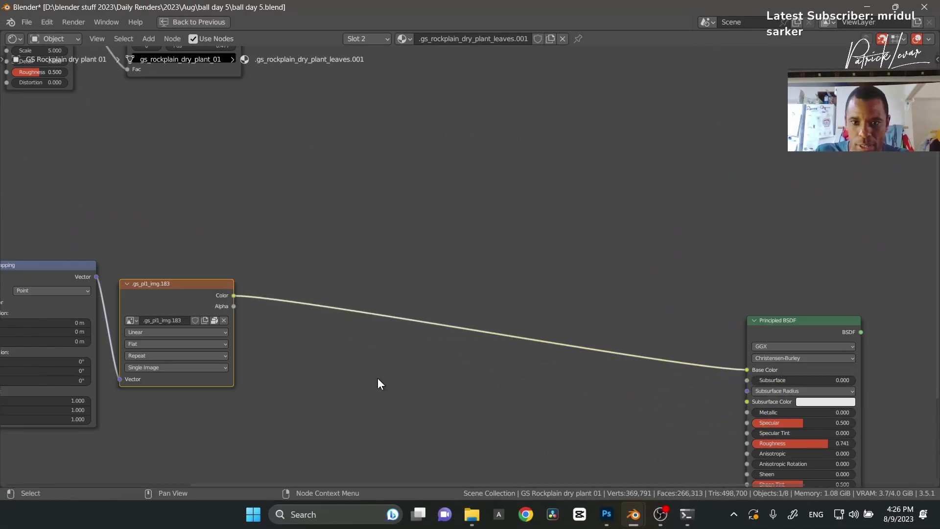
Delete the image's Mapping node and the unused Object Info, Mapping, Noise Texture and ColorRamp nodes
middle_click_drag(380, 383, 470, 368)
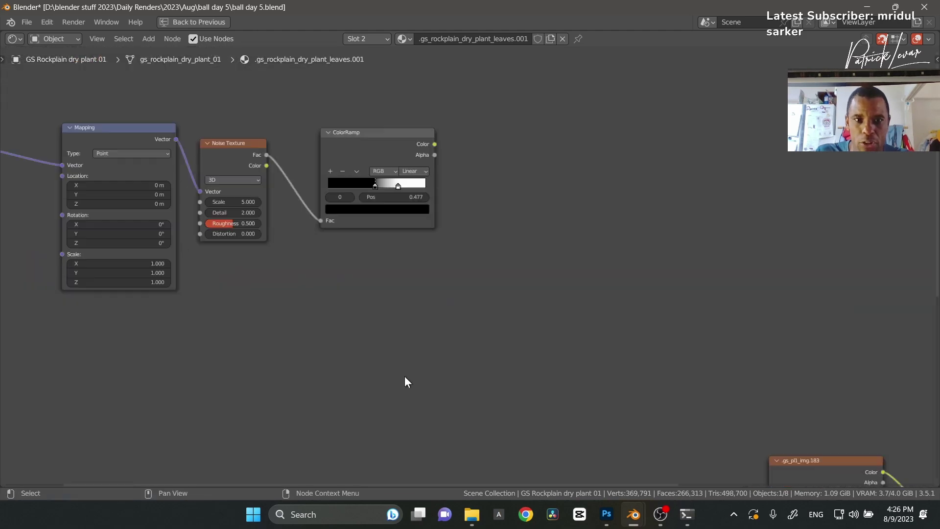
scroll(405, 376, "down", 2)
middle_click_drag(453, 342, 383, 310)
left_click_drag(449, 256, 2, 130)
middle_click_drag(288, 359, 523, 397)
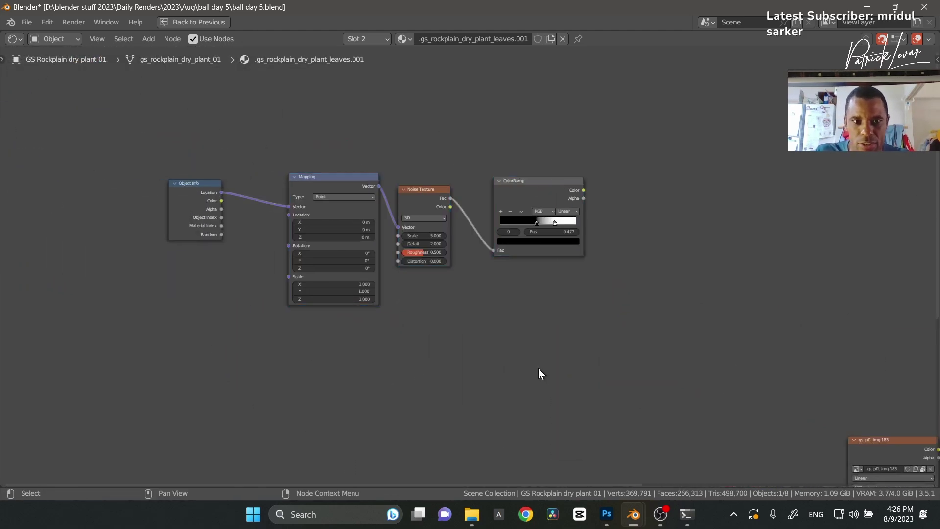
left_click_drag(543, 371, 151, 148)
key("x")
Place the Material Output node beside the Principled BSDF and connect the BSDF to Surface
middle_click_drag(776, 464, 419, 333)
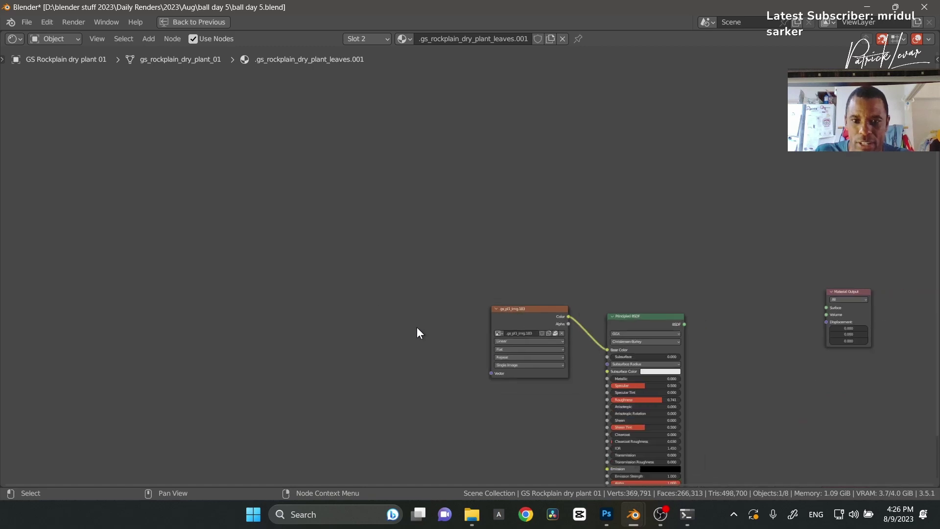
middle_click_drag(828, 428, 688, 390)
left_click_drag(543, 287, 575, 280)
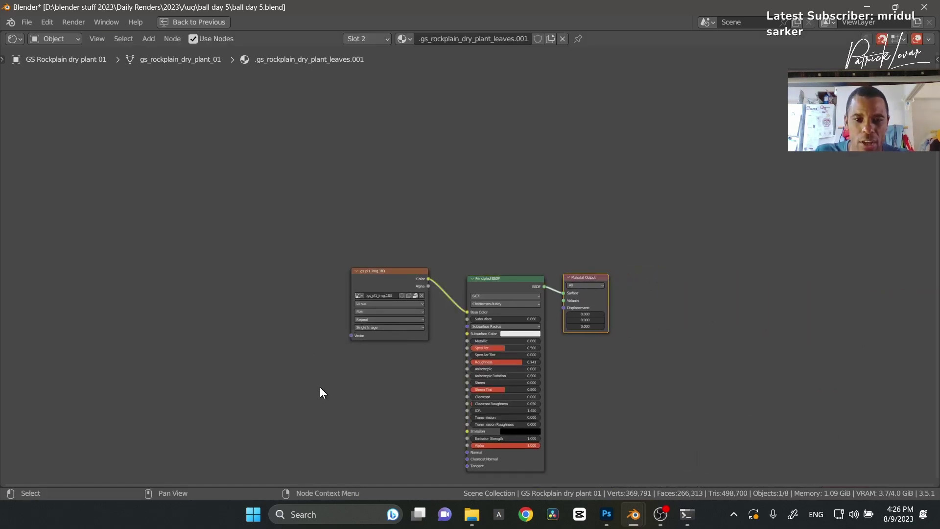
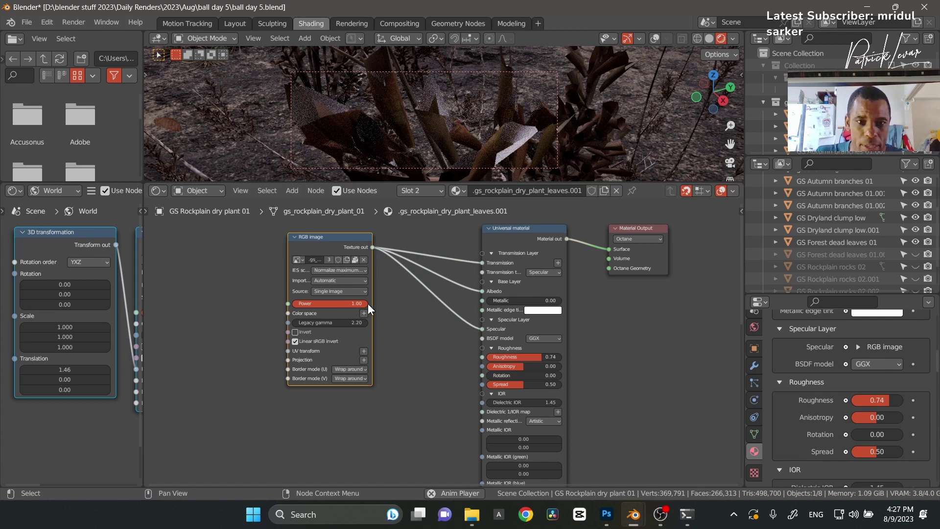
Add an Octane Alpha image texture node below the RGB image node in the leaves material
key("shift+a")
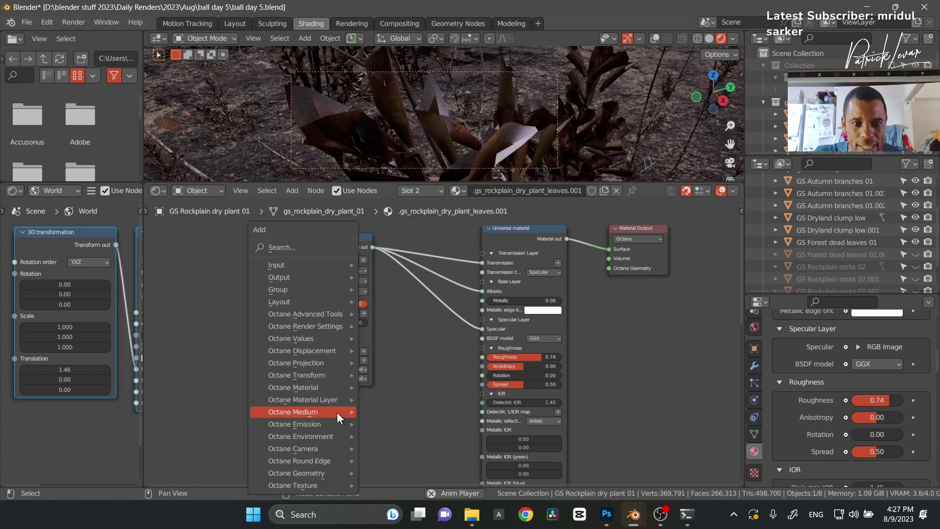
mouse_move(337, 412)
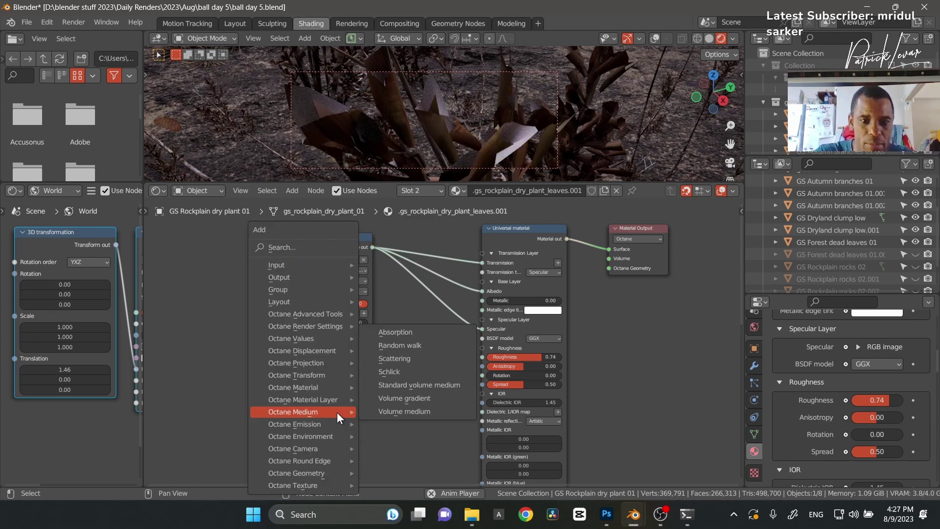
mouse_move(341, 488)
mouse_move(402, 443)
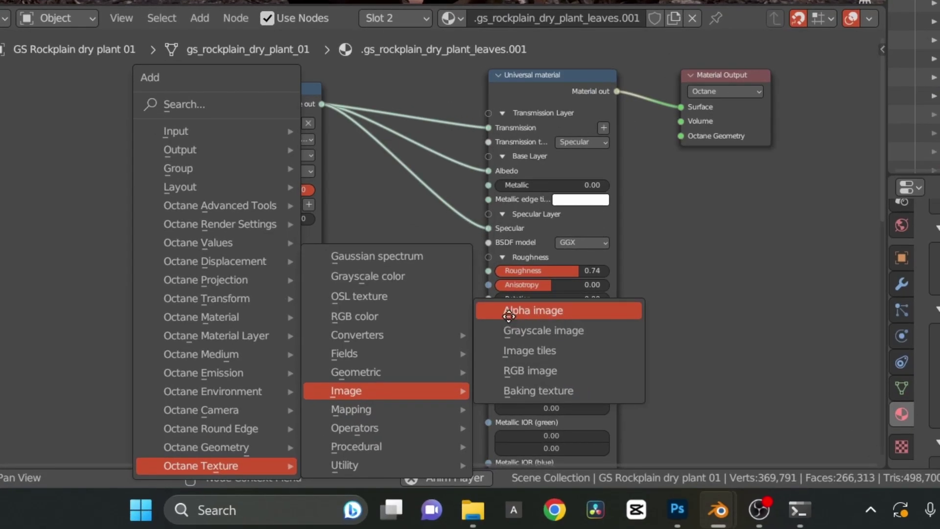
left_click(507, 332)
left_click(237, 348)
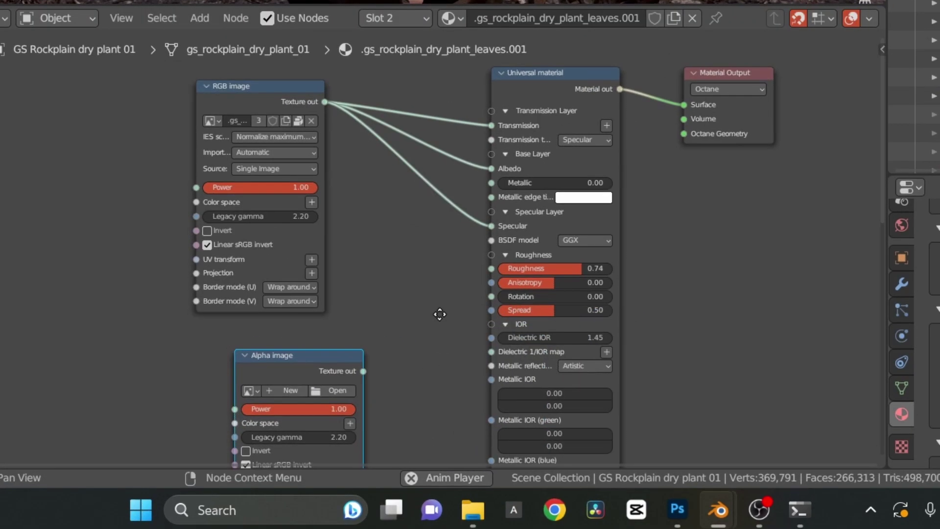
Collapse the Universal material's IOR, Coating Layer and Thin Film Layer sections and expand its Transmission Properties
scroll(435, 270, "down", 6, "shift")
left_click_drag(504, 210, 508, 307)
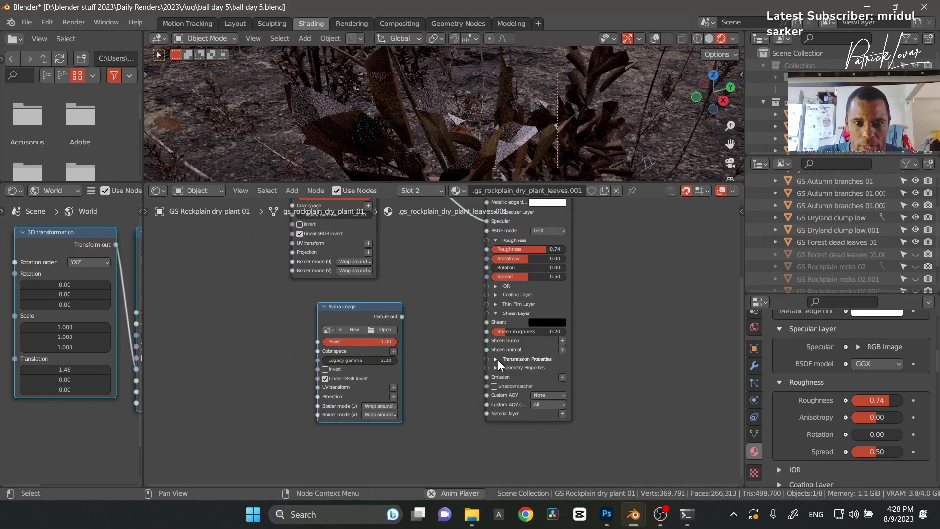
left_click(497, 359)
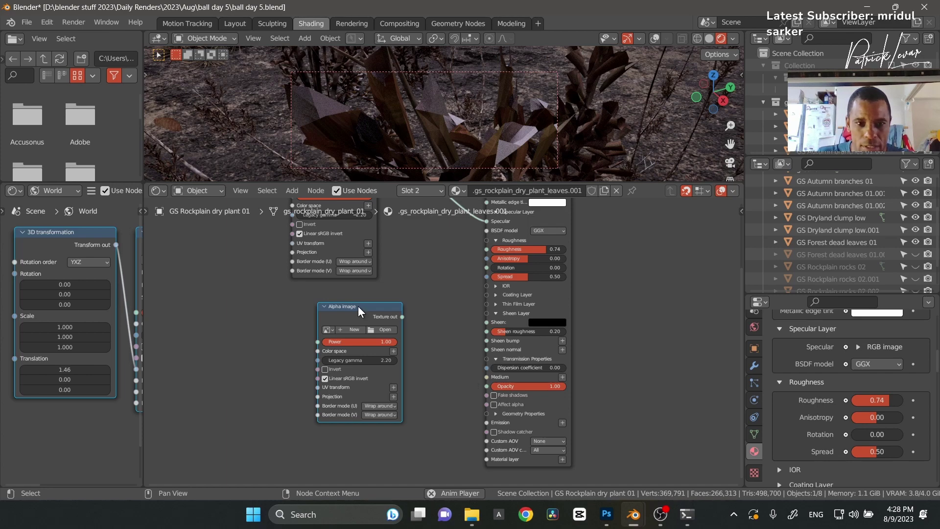
left_click_drag(357, 306, 410, 273)
left_click(411, 273)
Switch the viewport to solid shading and unpack the RGB image's texture with Use file from current directory
scroll(416, 268, "up", 1)
mouse_move(417, 267)
middle_mouse_down()
mouse_move(408, 326)
mouse_move(371, 361)
middle_mouse_up()
left_click(714, 40)
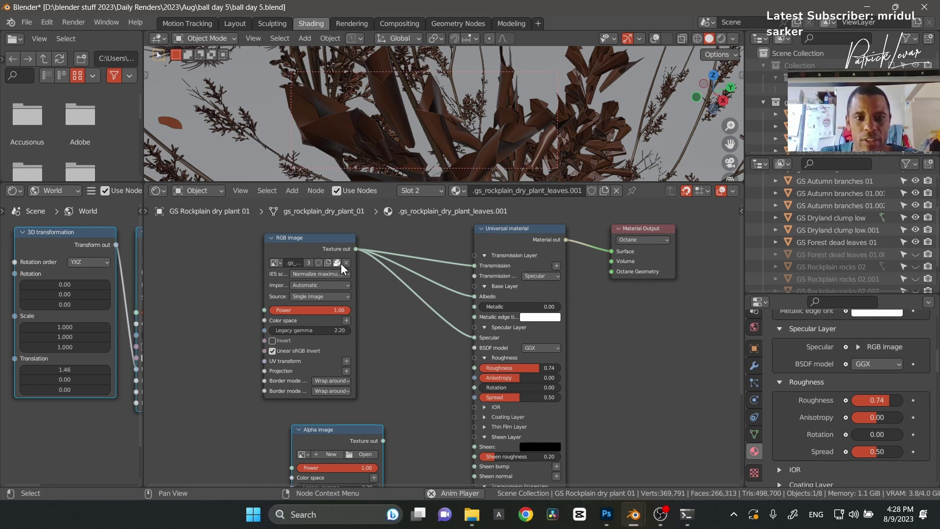
left_click(338, 263)
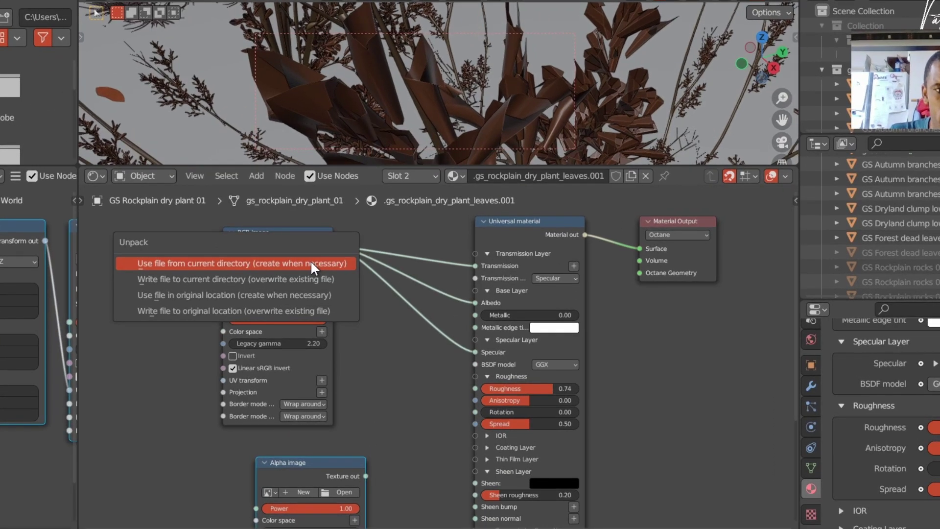
left_click(311, 263)
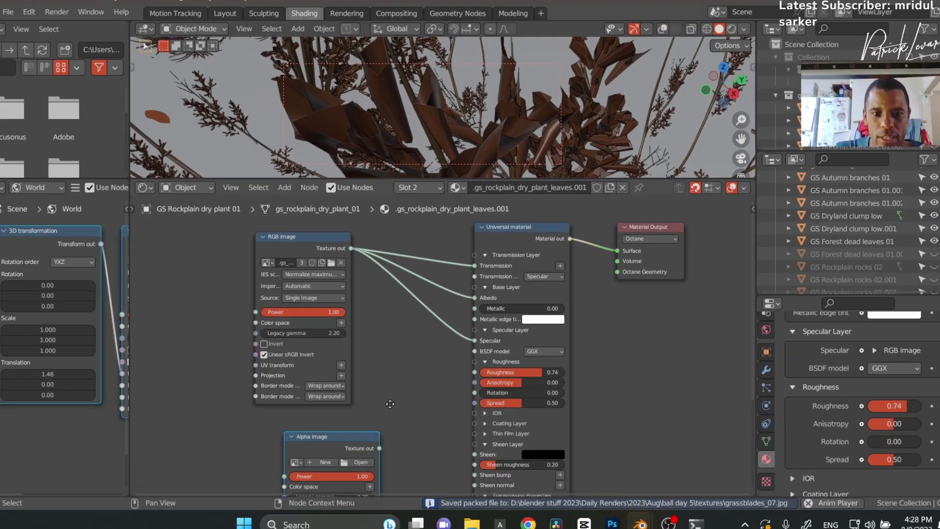
middle_click_drag(390, 404, 380, 357)
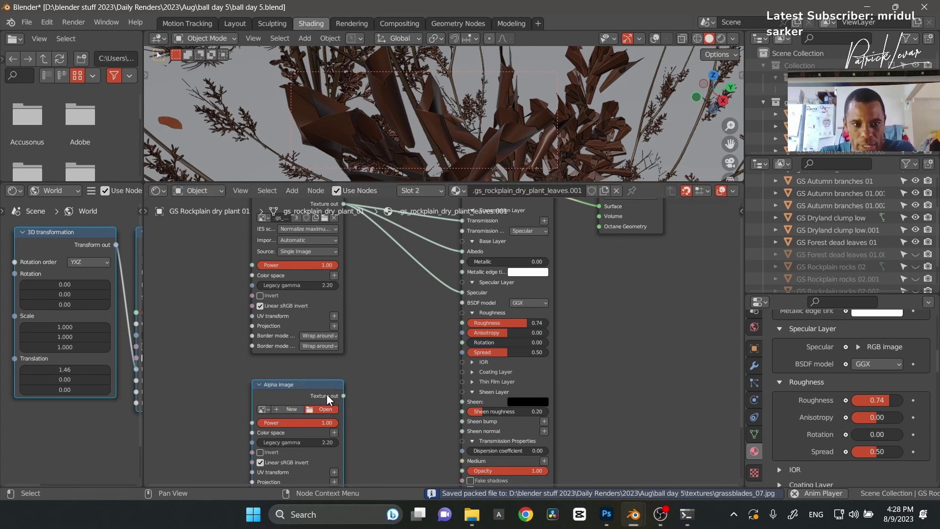
left_click(323, 409)
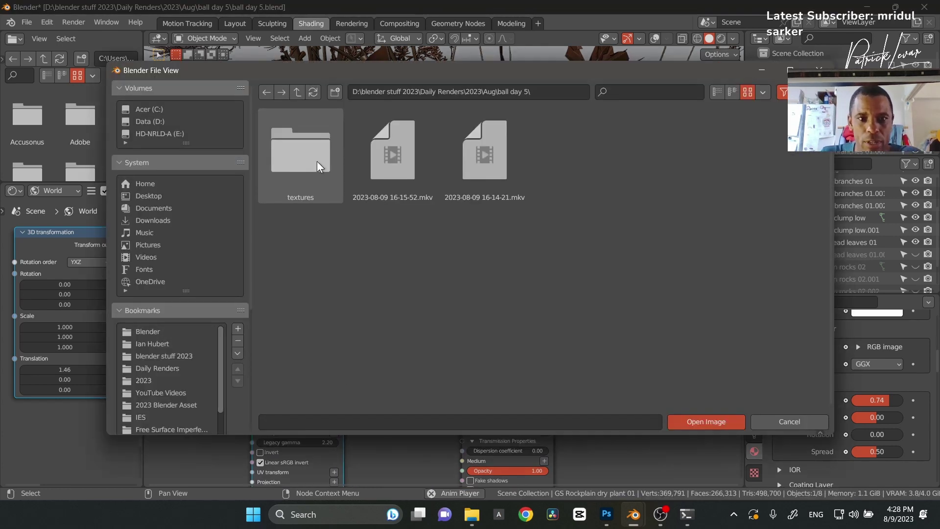
left_click(317, 161)
double_click(317, 160)
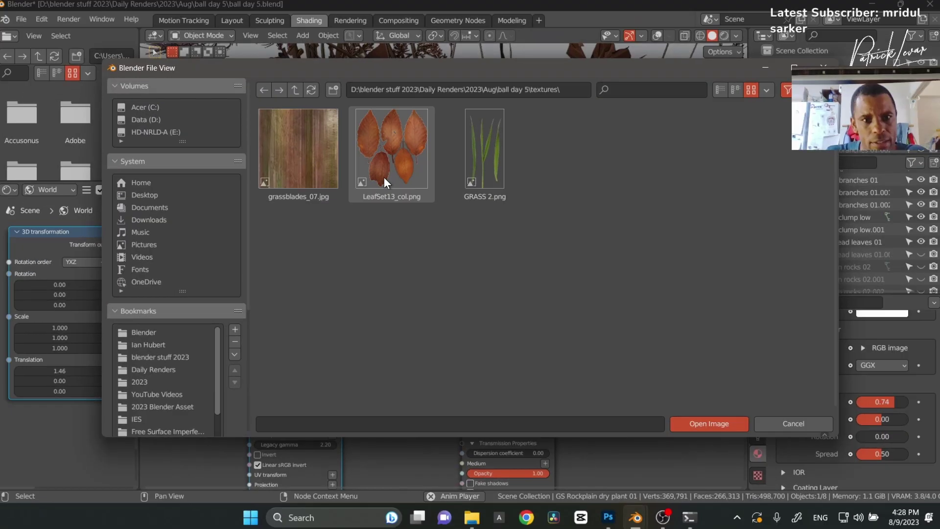
left_click(753, 453)
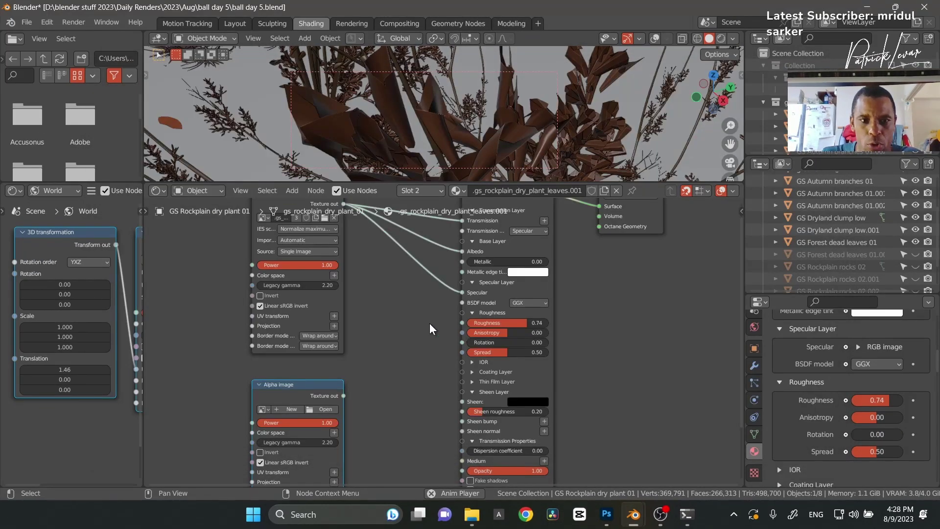
Connect the Alpha image to the Universal material's Opacity and disconnect the RGB image from Transmission
middle_click_drag(362, 308, 361, 288)
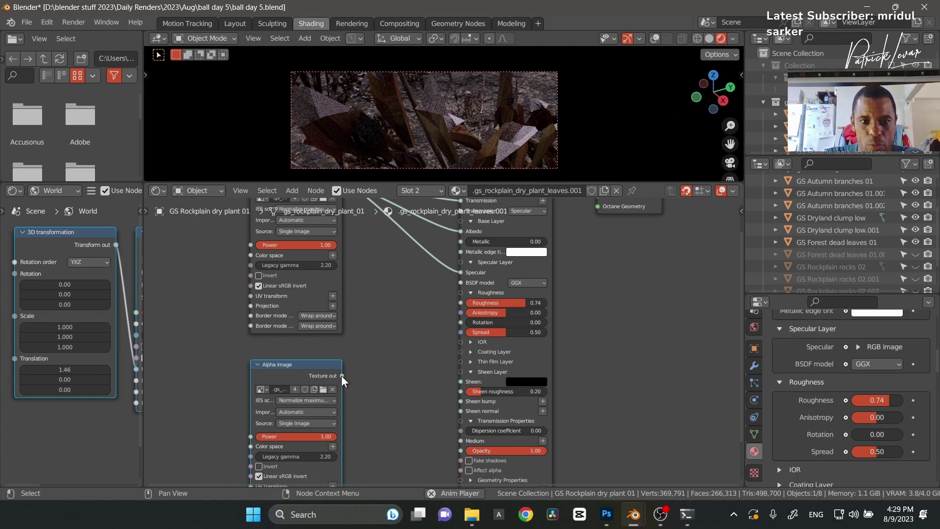
left_click_drag(341, 375, 461, 450)
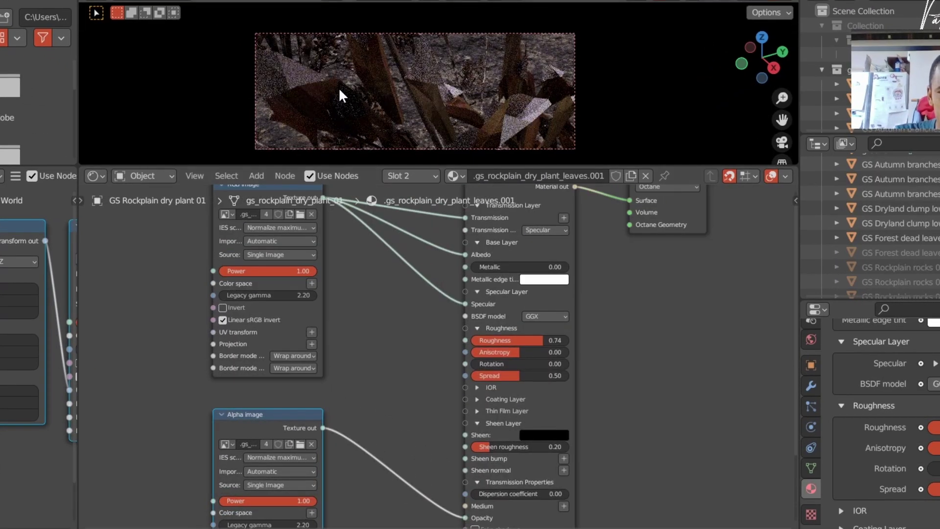
middle_click_drag(379, 310, 372, 377)
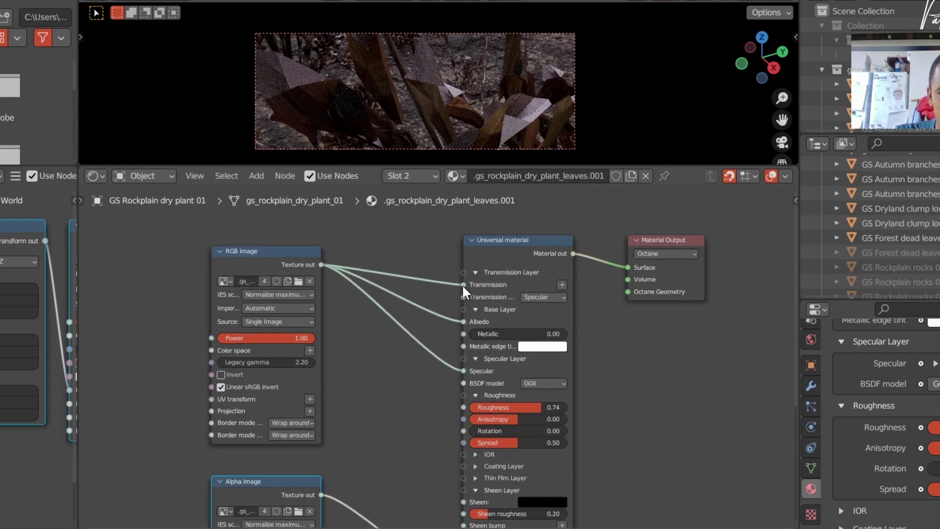
left_click_drag(462, 284, 428, 306)
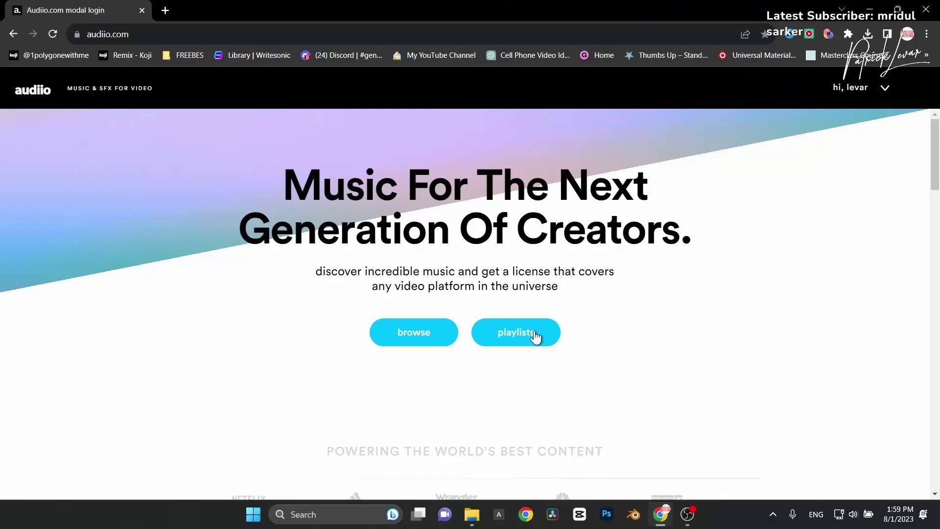
Open the playlists page on the audiio.com website in the browser
left_click(536, 335)
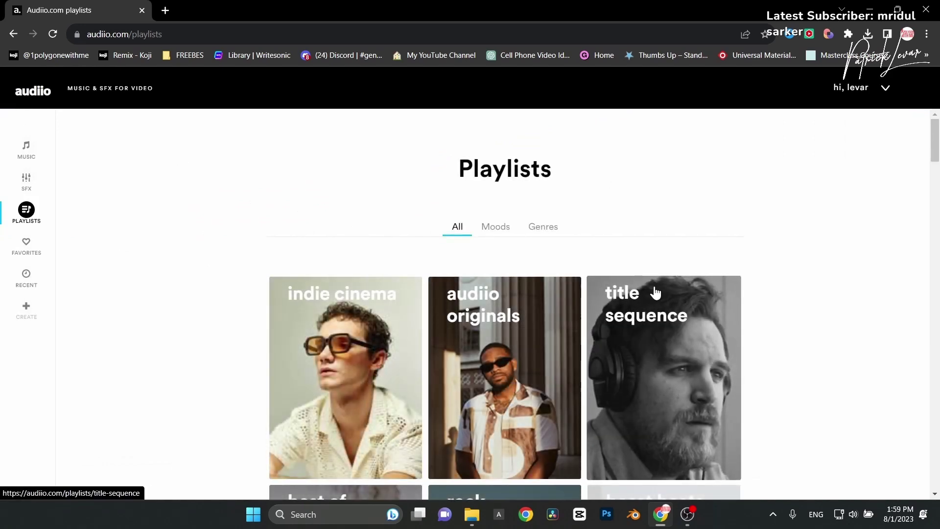
Open the Audiio Originals playlist and look through its list of tracks
left_click(481, 336)
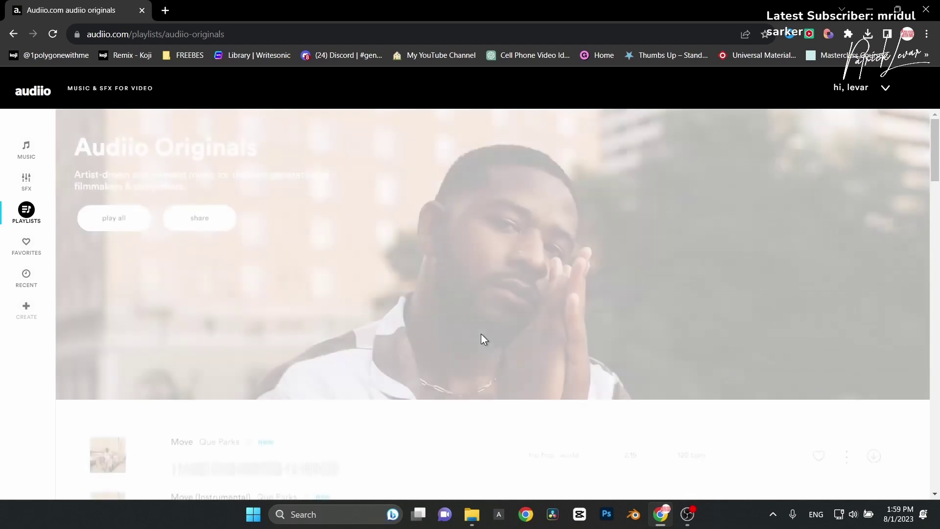
scroll(485, 327, "down", 4)
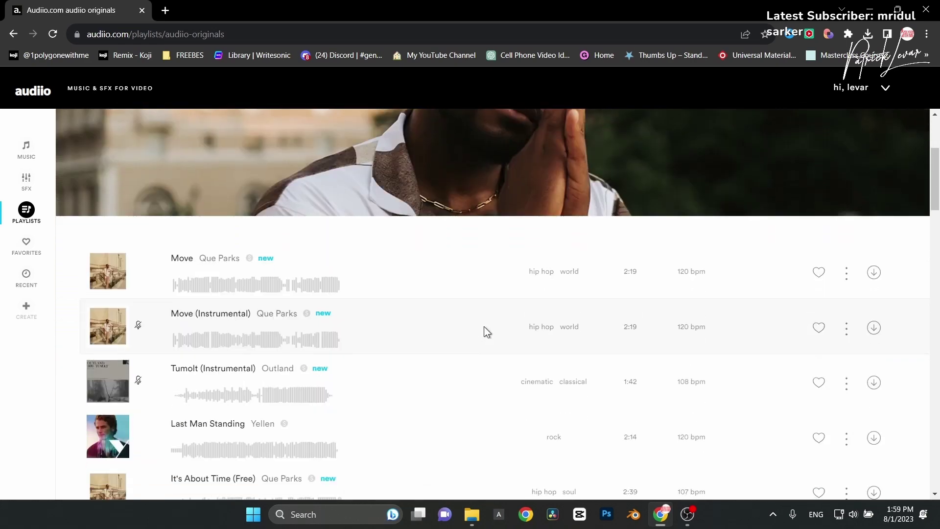
scroll(484, 326, "down", 5)
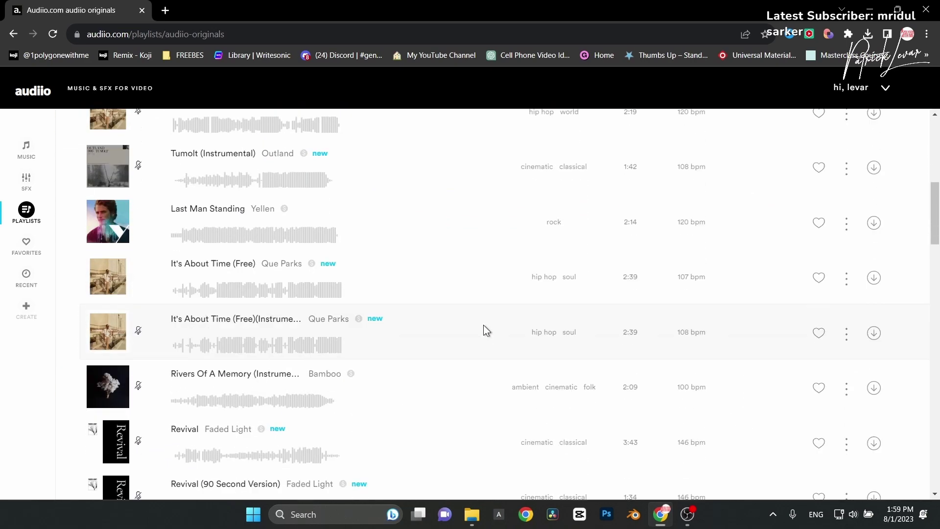
scroll(483, 325, "down", 5)
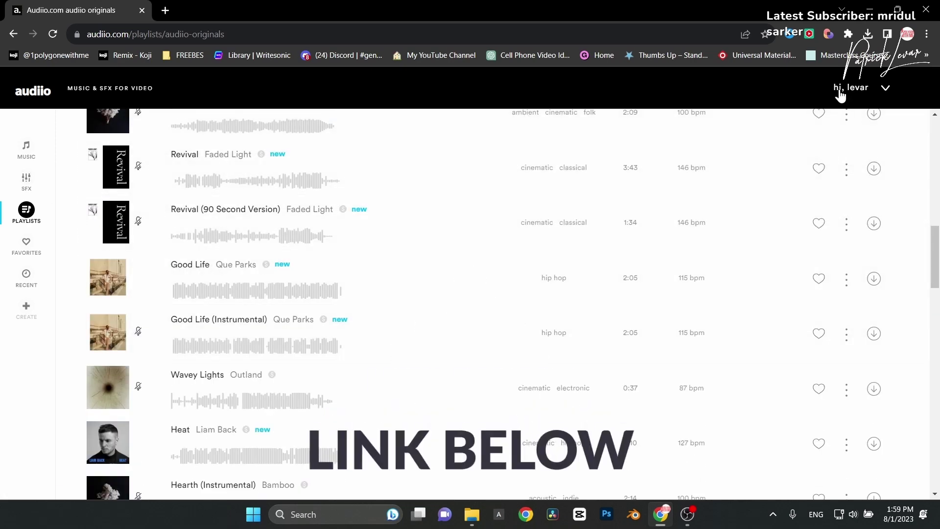
scroll(392, 303, "up", 6)
scroll(386, 312, "up", 4)
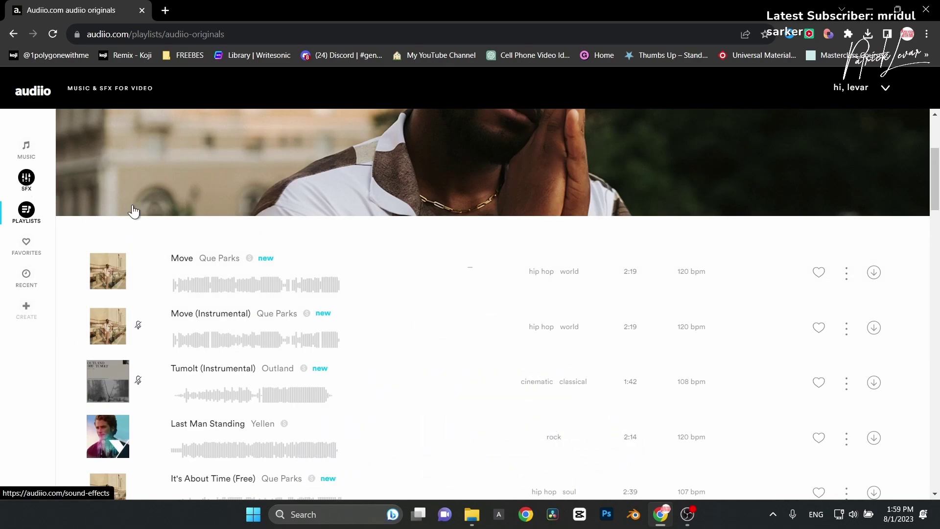
scroll(153, 303, "up", 2)
scroll(155, 304, "up", 1)
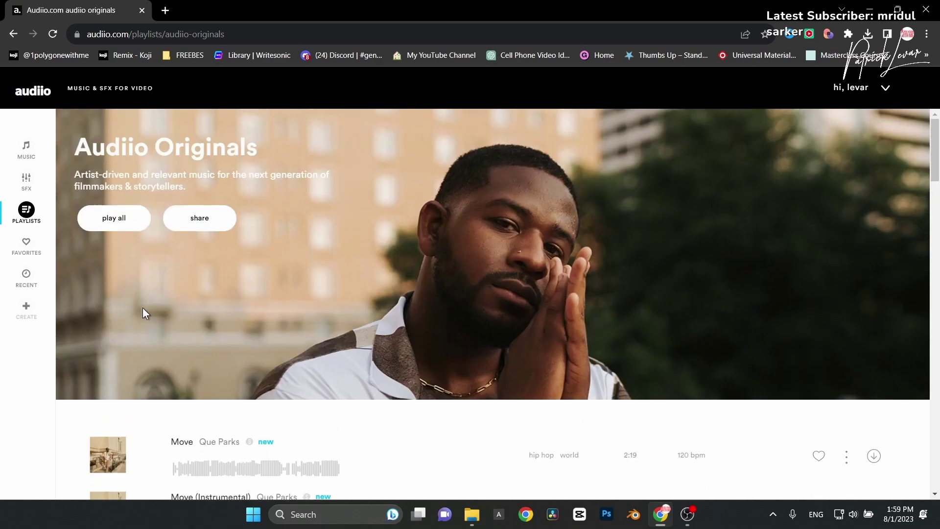
Browse the cinematic collections and featured categories on the site's sound effects page, and go to the music page
left_click(27, 179)
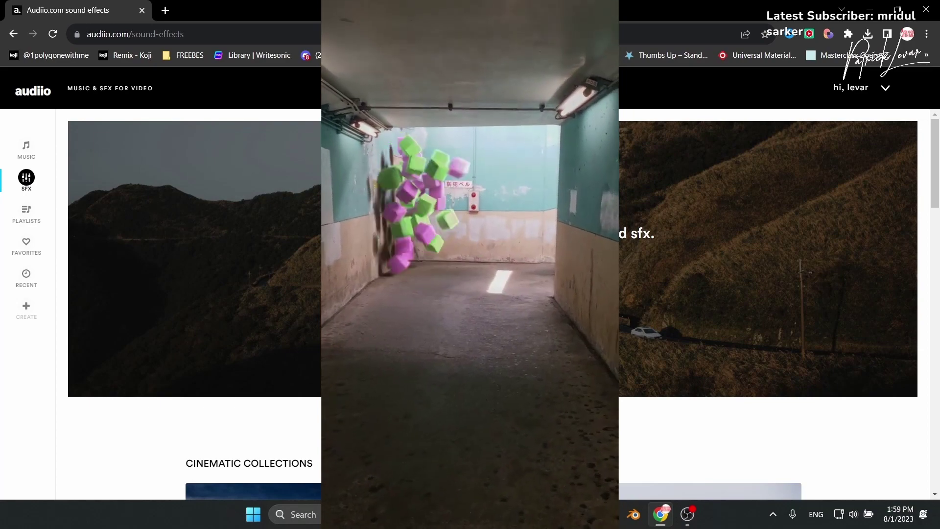
scroll(470, 294, "down", 3)
scroll(247, 373, "down", 3)
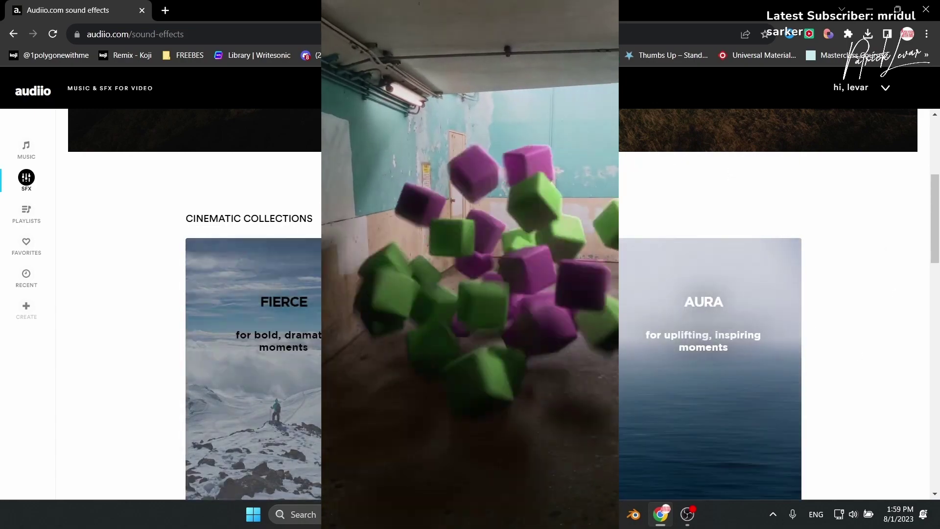
scroll(768, 384, "down", 2)
scroll(857, 348, "down", 3)
scroll(857, 344, "down", 3)
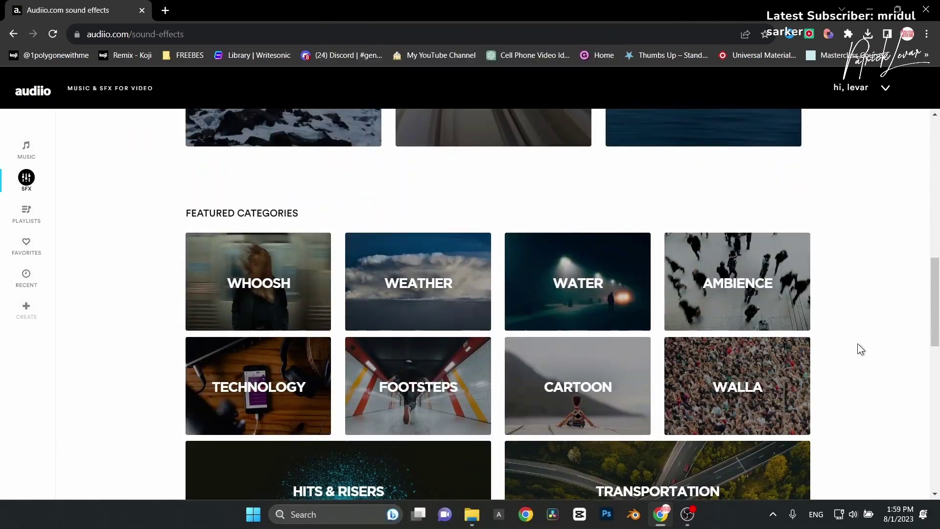
scroll(856, 344, "down", 1)
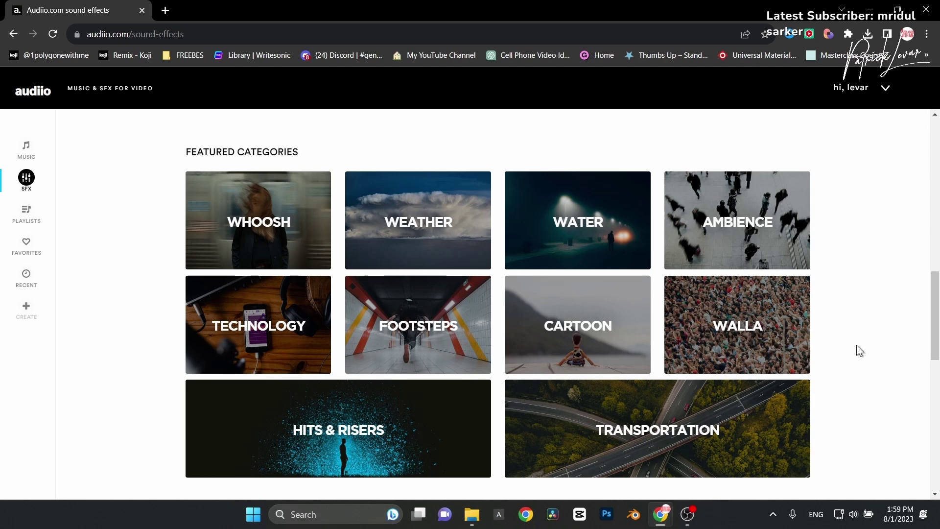
scroll(856, 345, "down", 2)
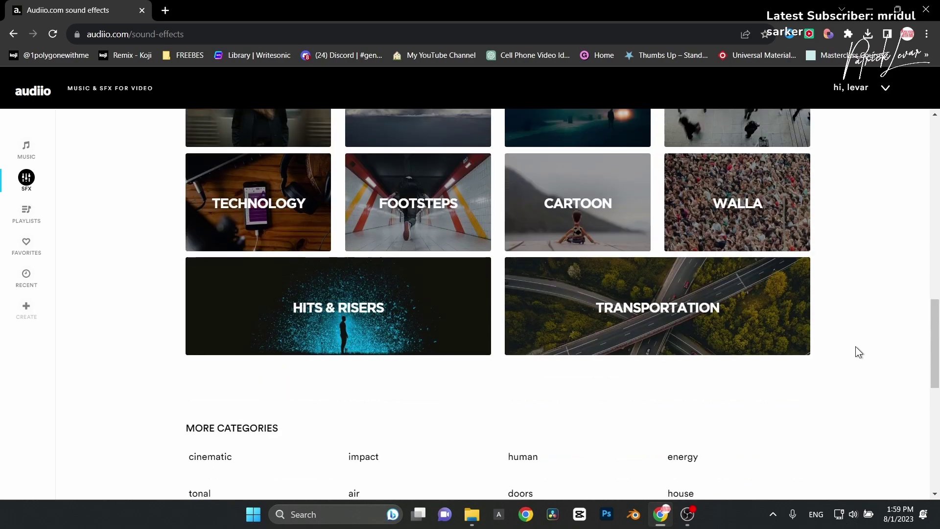
left_click(26, 146)
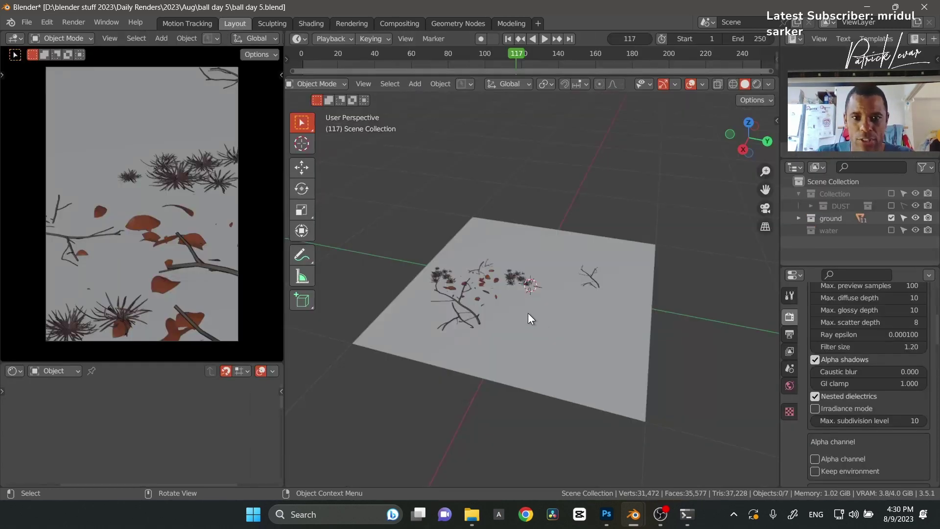
Expand the ground collection in Blender and unhide the second forest dead leaves object and the three Rockplain rock objects
mouse_move(529, 315)
middle_mouse_down()
mouse_move(538, 346)
mouse_move(470, 309)
mouse_move(688, 282)
middle_mouse_up()
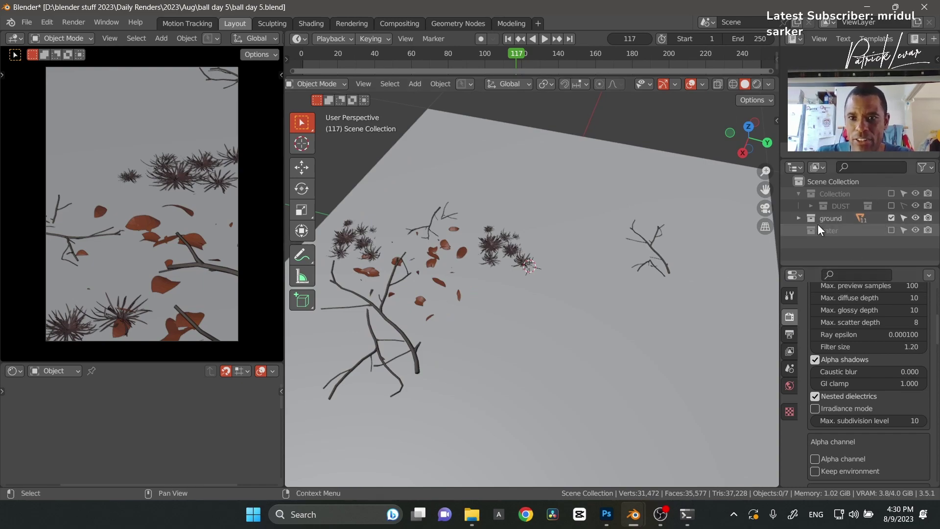
left_click(799, 219)
scroll(871, 247, "down", 4)
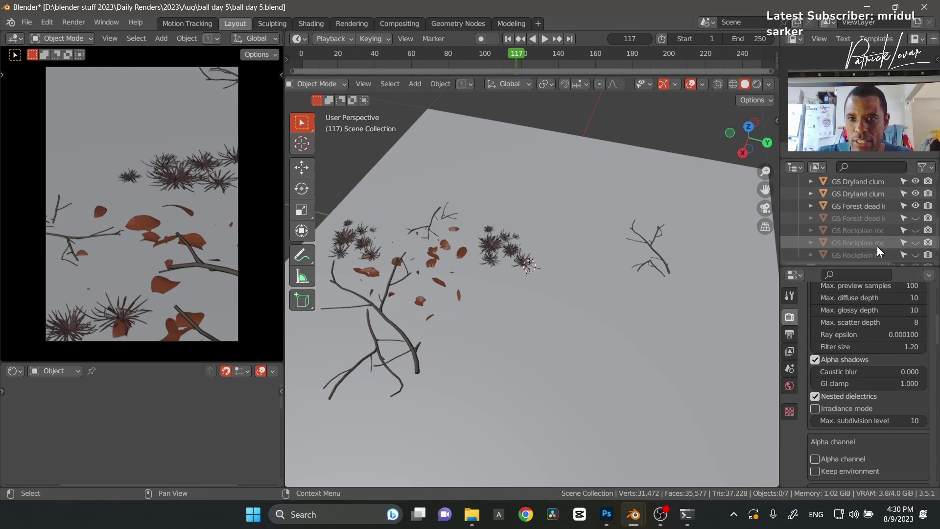
left_click(916, 217)
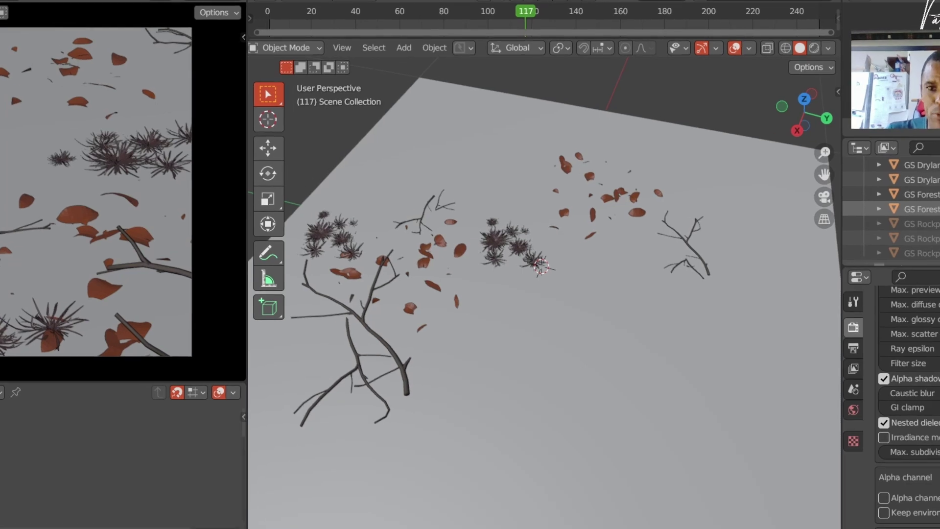
left_click_drag(939, 209, 939, 253)
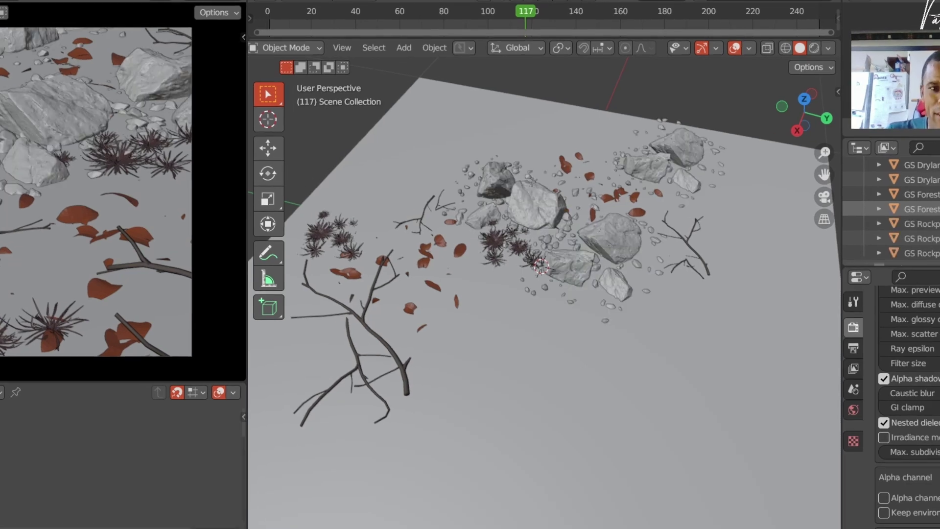
scroll(939, 238, "down", 1)
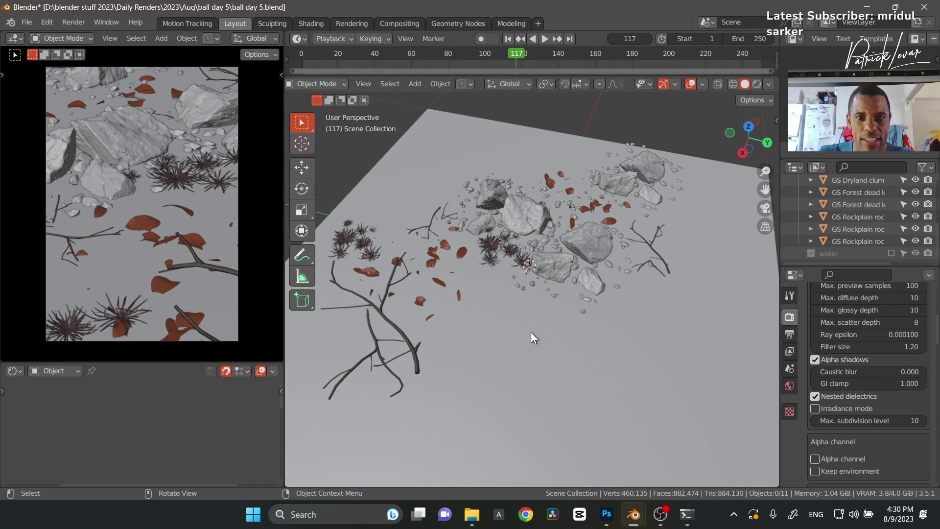
Examine the ground layout from several angles and rendered through the camera, and check the World's muddy_autumn_forest_4k.exr environment image
key("KP_0")
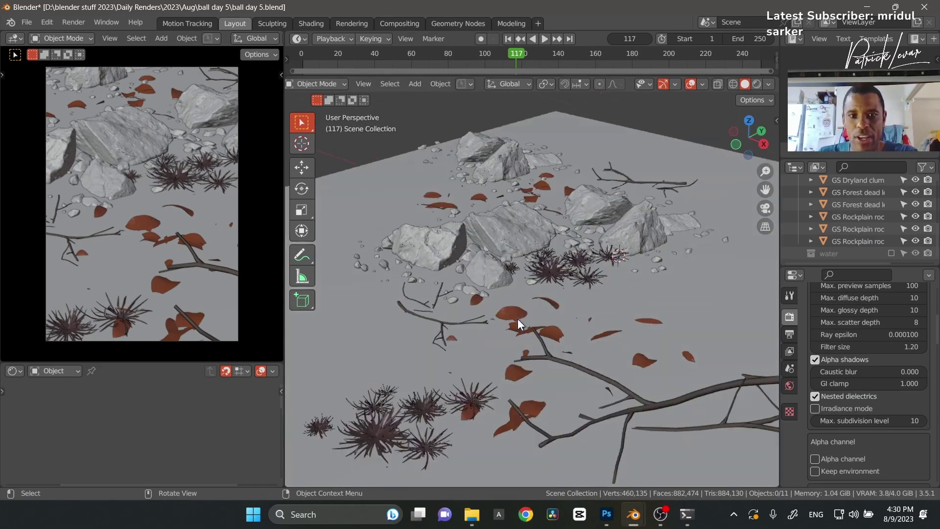
middle_click_drag(490, 149, 497, 162)
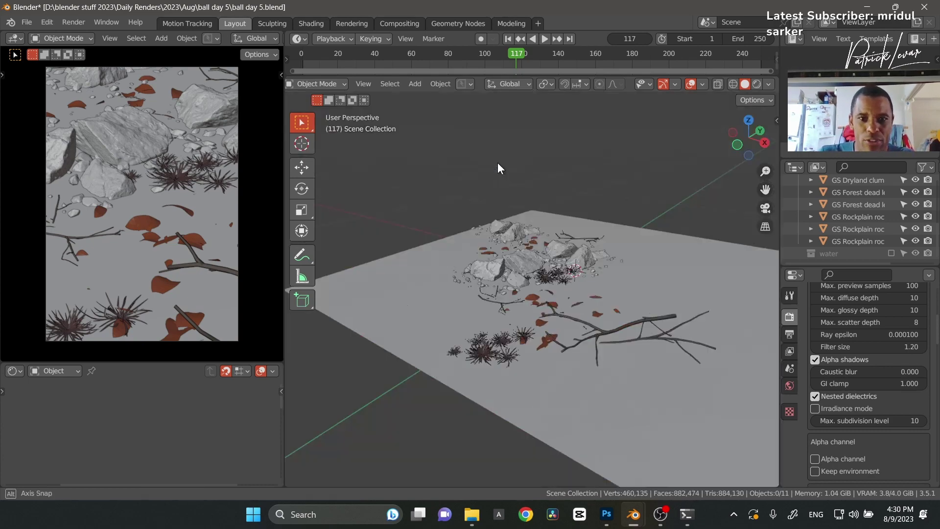
middle_click_drag(464, 285, 600, 321)
middle_click_drag(449, 306, 540, 317)
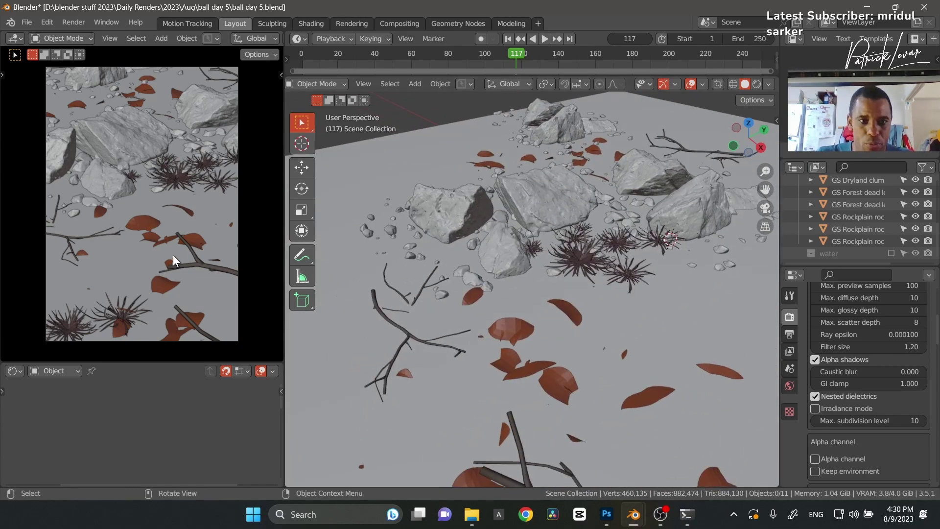
key("KP_0")
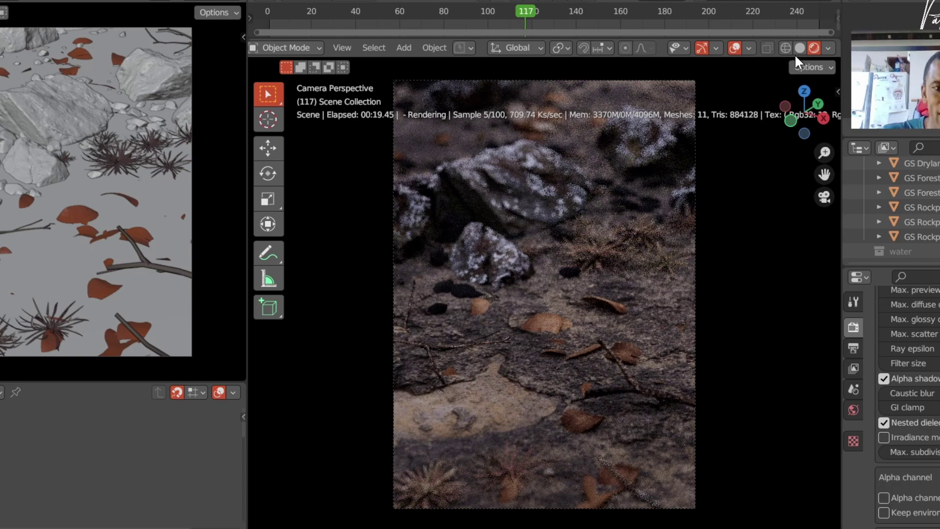
left_click(800, 47)
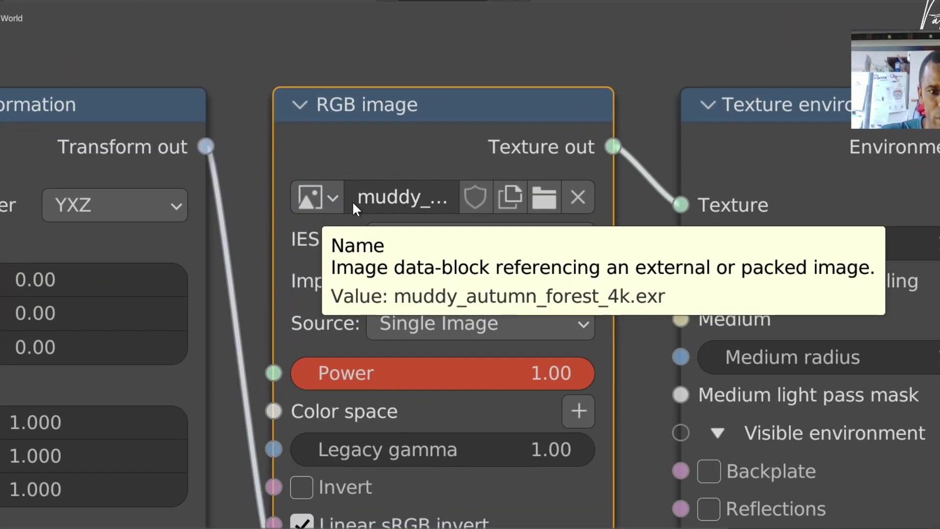
scroll(612, 313, "down", 1)
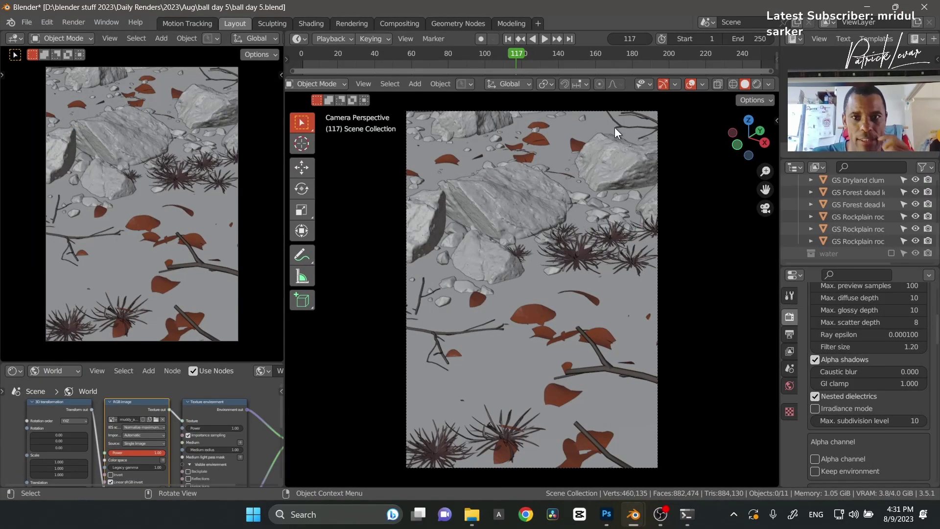
Collapse the ground collection and enable the water collection
scroll(862, 221, "up", 5)
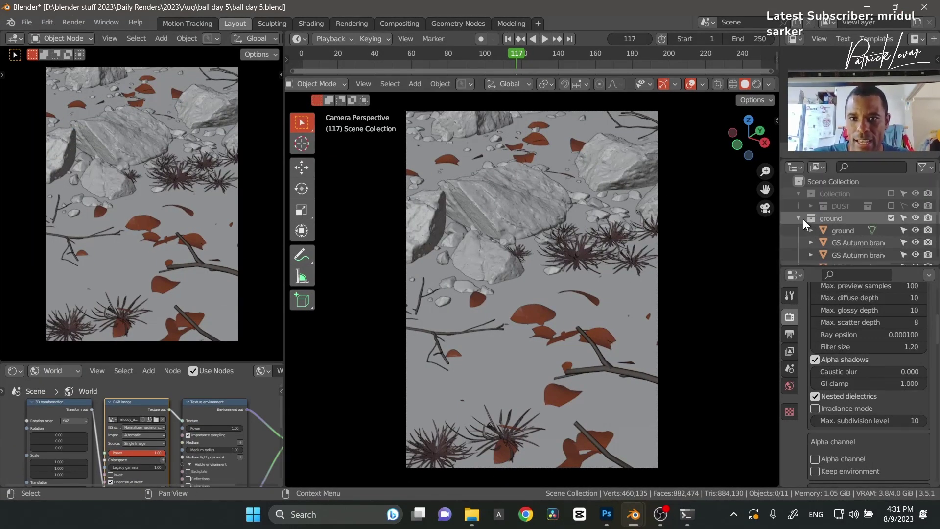
left_click(799, 219)
left_click(891, 230)
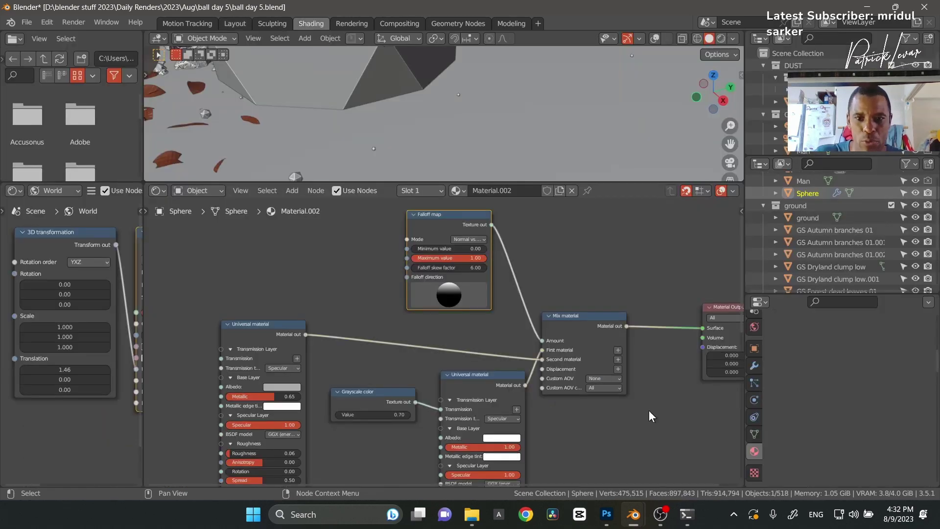
Examine the node setup of the sphere's Material.002, reviewing the first Universal material's base, roughness, coating and thin film settings
scroll(388, 324, "up", 3)
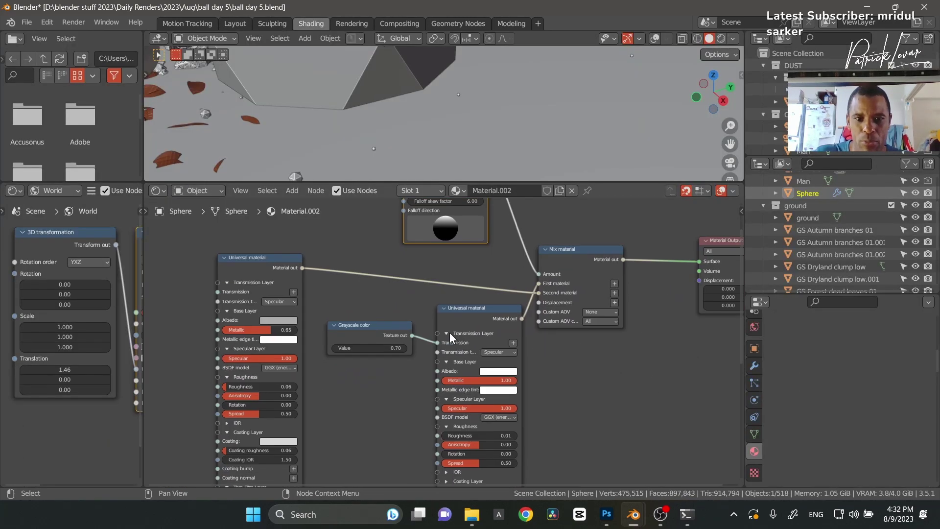
scroll(386, 320, "up", 1)
middle_click_drag(386, 320, 577, 314)
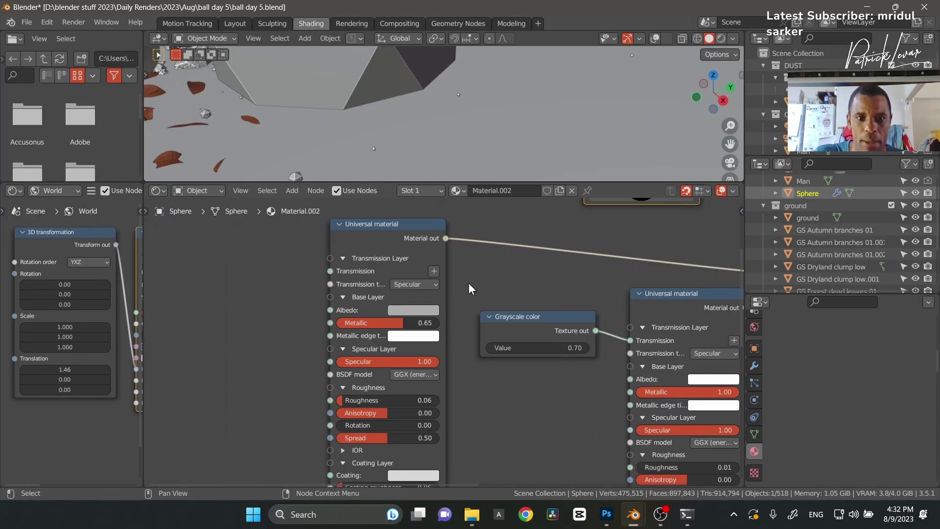
left_click(387, 237)
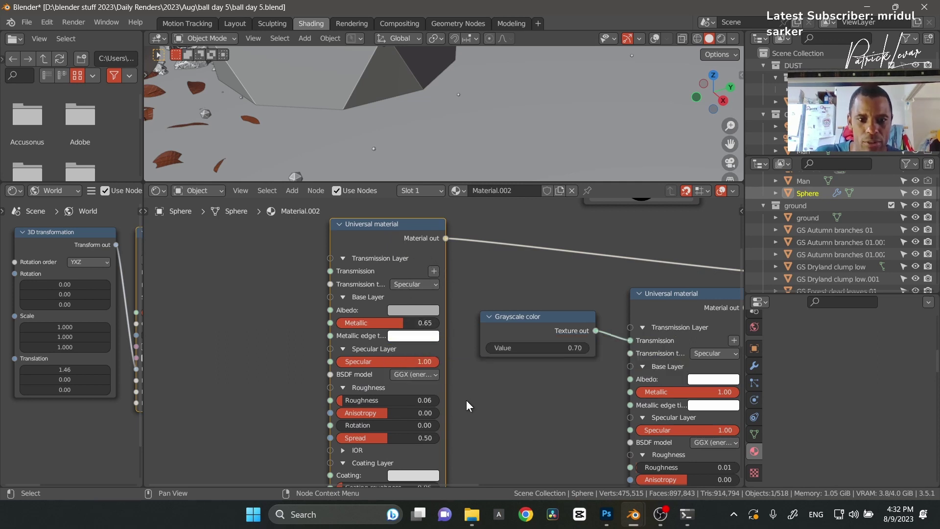
middle_click_drag(466, 397, 451, 314)
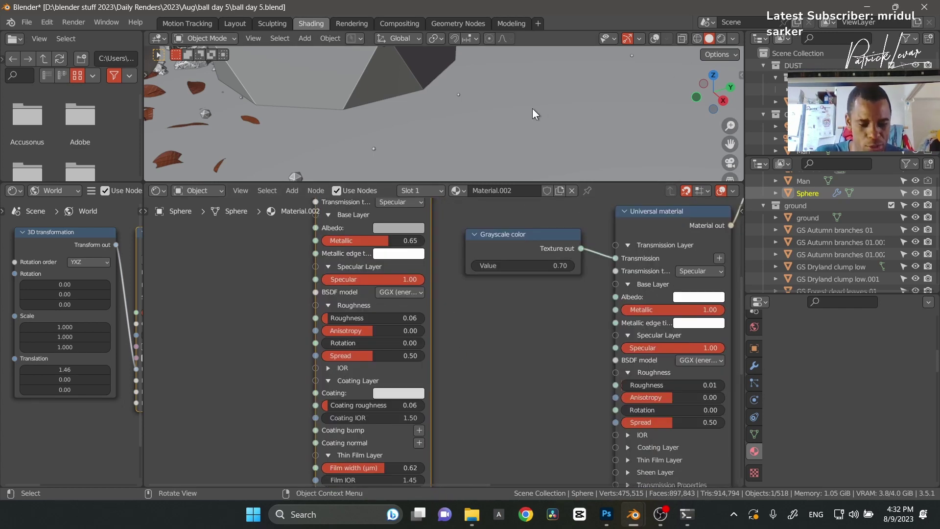
scroll(533, 118, "down", 8)
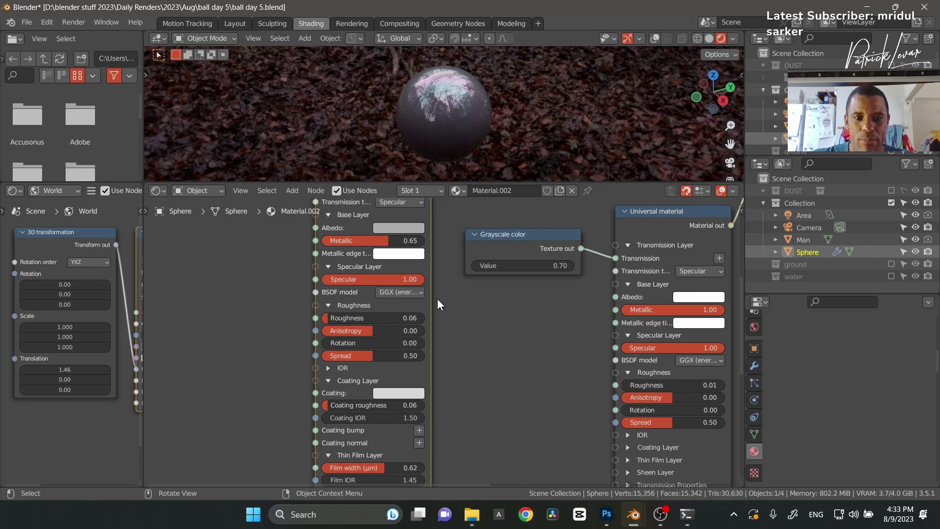
middle_click_drag(481, 354, 490, 393)
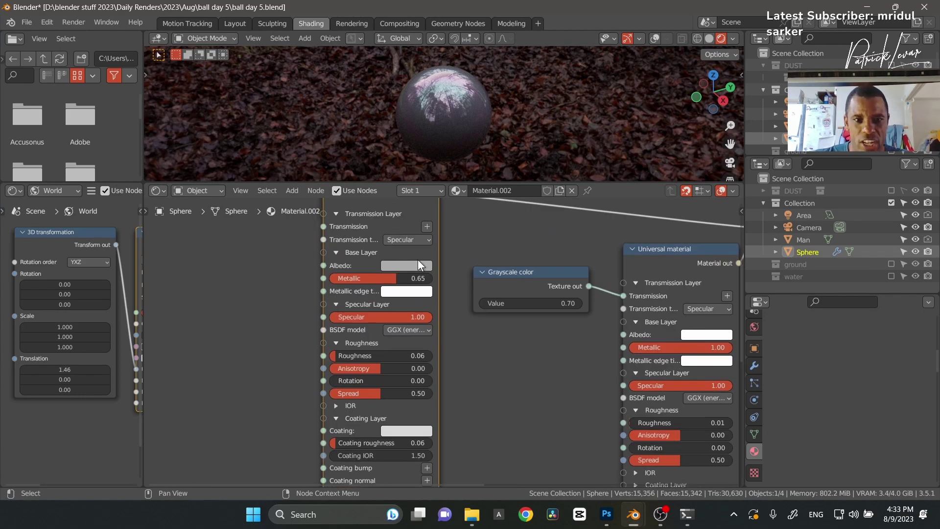
middle_click_drag(473, 437, 469, 250)
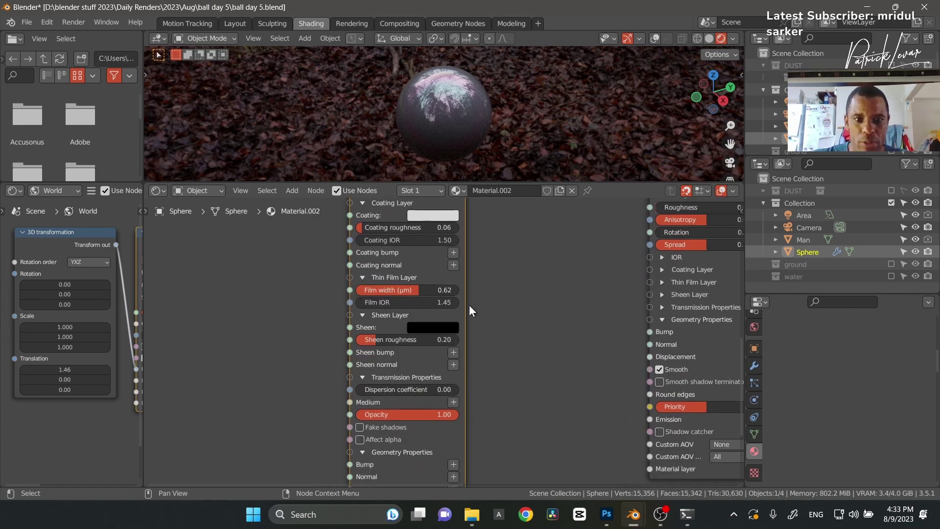
Try a film width of 0.61 µm on the widened first Universal material node and undo the changes
left_click_drag(463, 300, 494, 301)
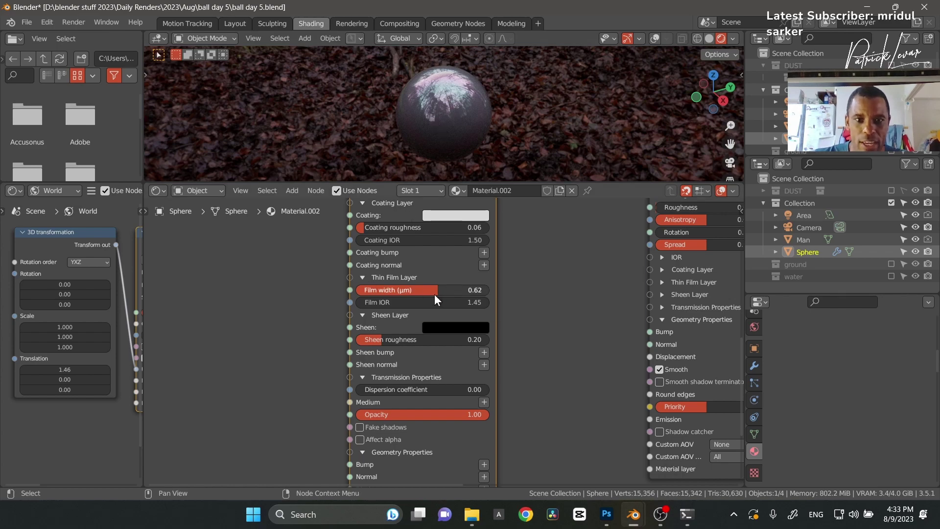
mouse_move(434, 295)
left_mouse_down()
mouse_move(383, 295)
mouse_move(433, 290)
mouse_move(433, 300)
left_mouse_up()
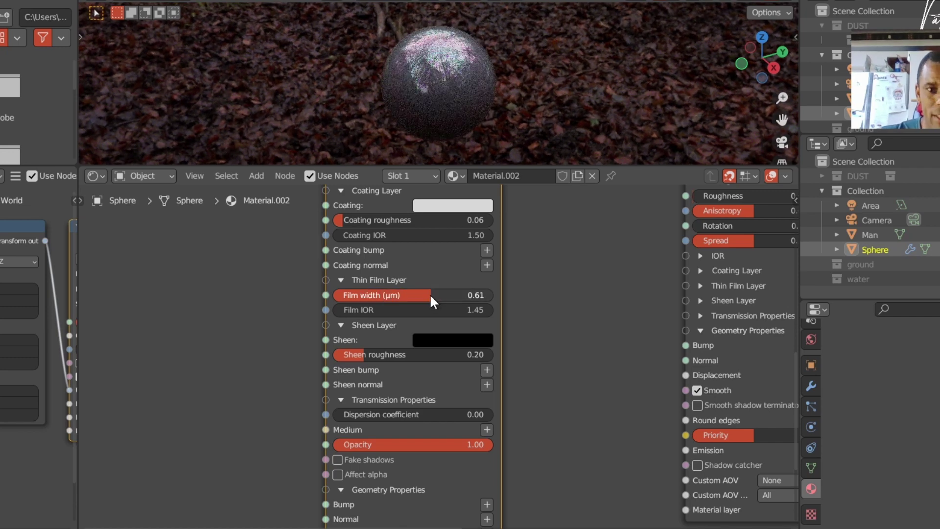
key("ctrl+z")
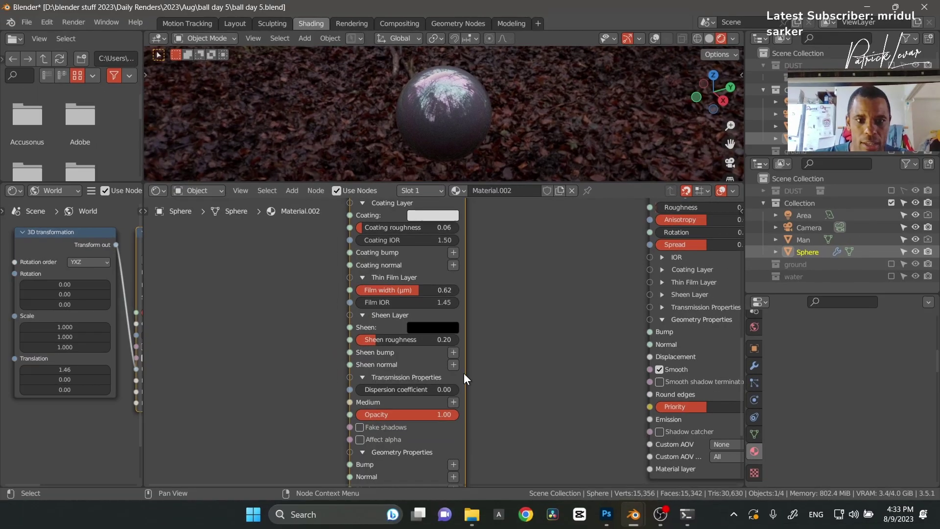
Save the blend file
scroll(493, 323, "up", 3, "shift")
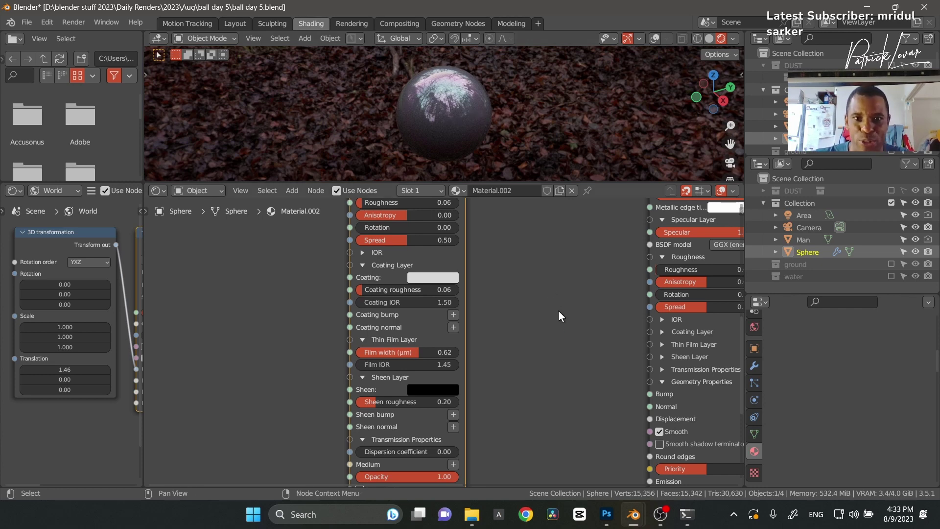
key("ctrl+s")
Disconnect the Falloff map from the Mix material's Amount input and set the Amount to 1
middle_click_drag(567, 325, 358, 451)
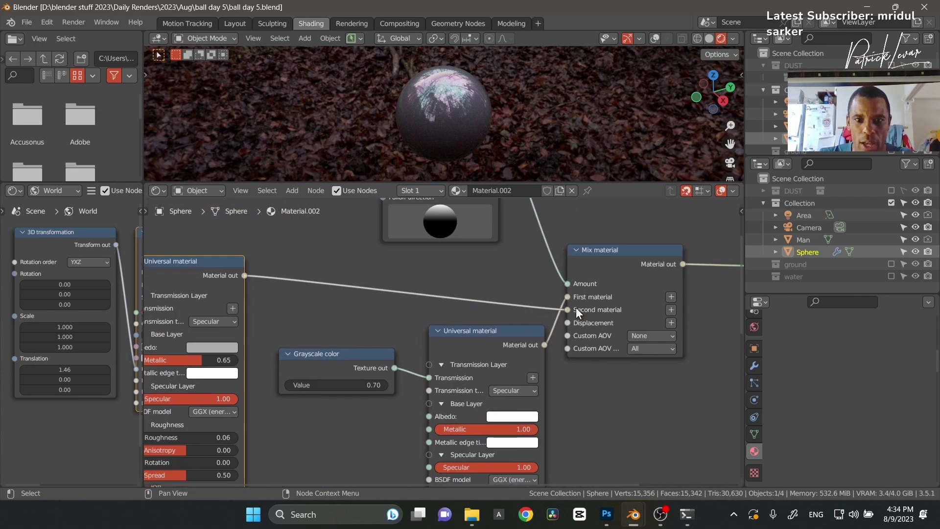
scroll(581, 422, "up", 1)
middle_click_drag(581, 422, 584, 450)
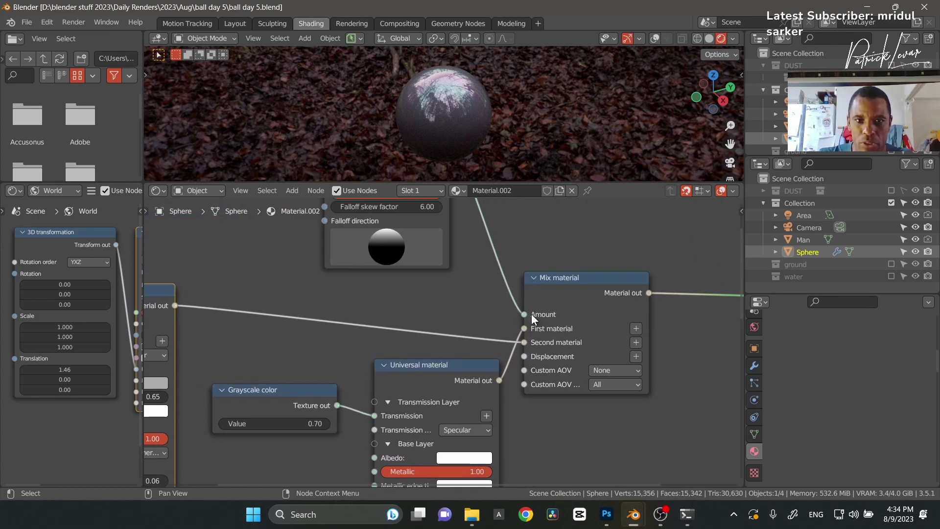
mouse_move(525, 314)
left_mouse_down()
mouse_move(510, 313)
mouse_move(519, 312)
left_mouse_up()
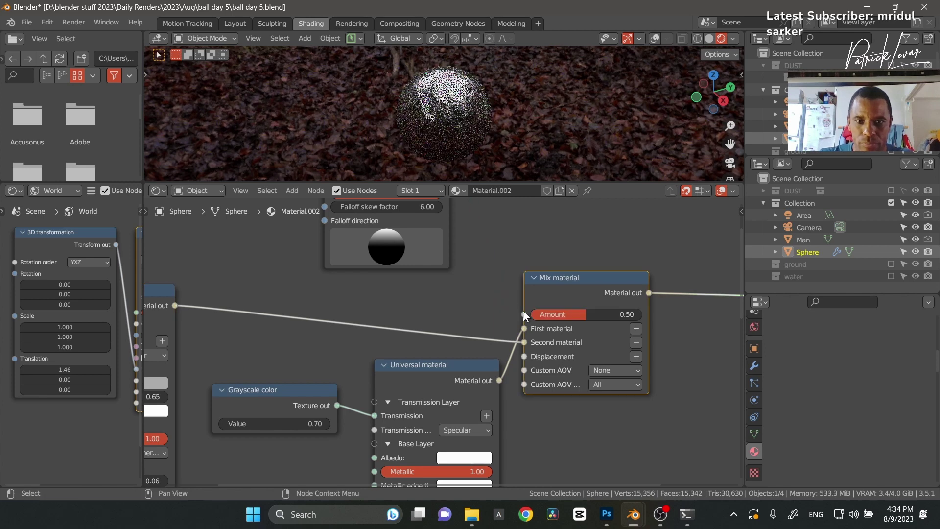
left_click(579, 315)
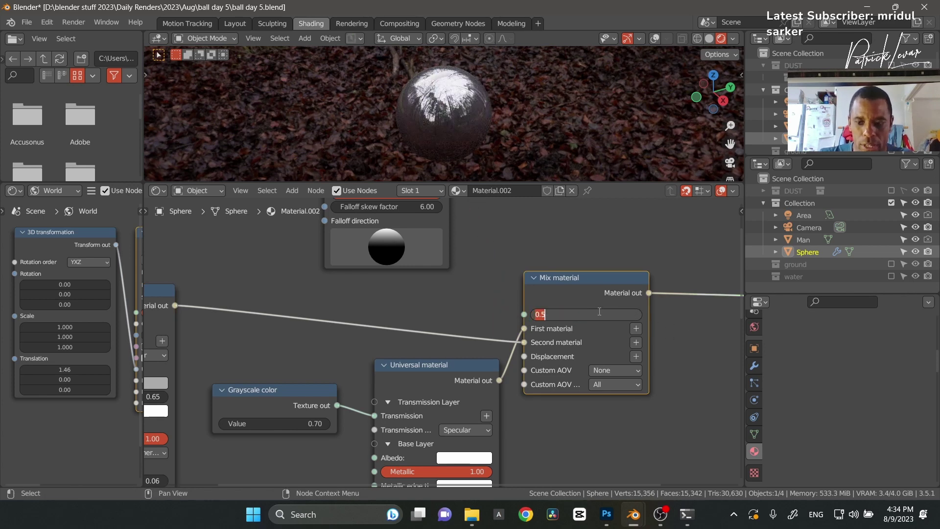
type("1")
key("Return")
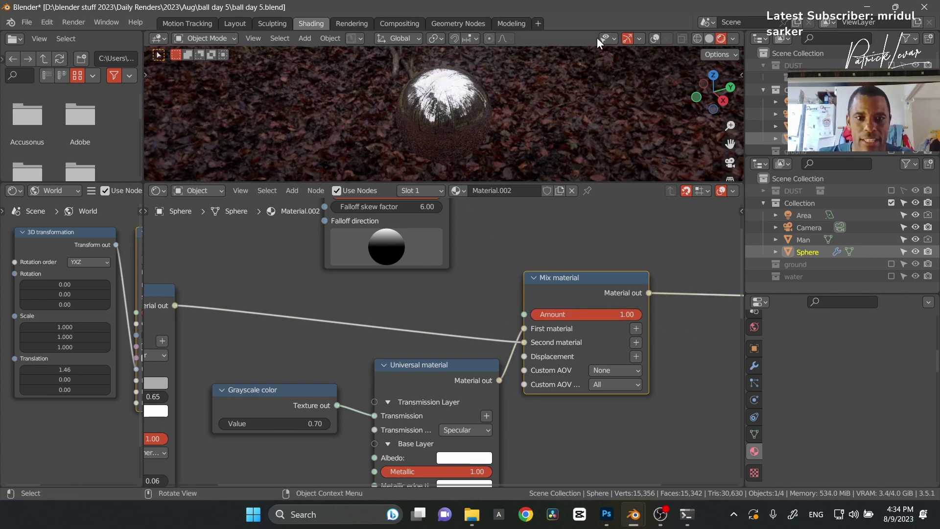
Set the Mix material's Amount to 0 and back to 1 to compare the two Universal materials on the sphere
left_click(579, 315)
type("0")
key("Return")
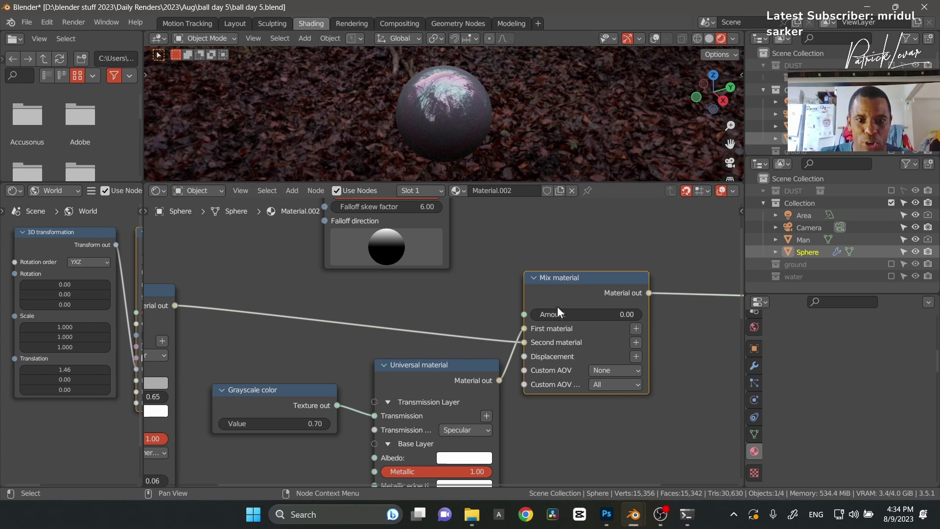
left_click(605, 315)
type("1")
key("Return")
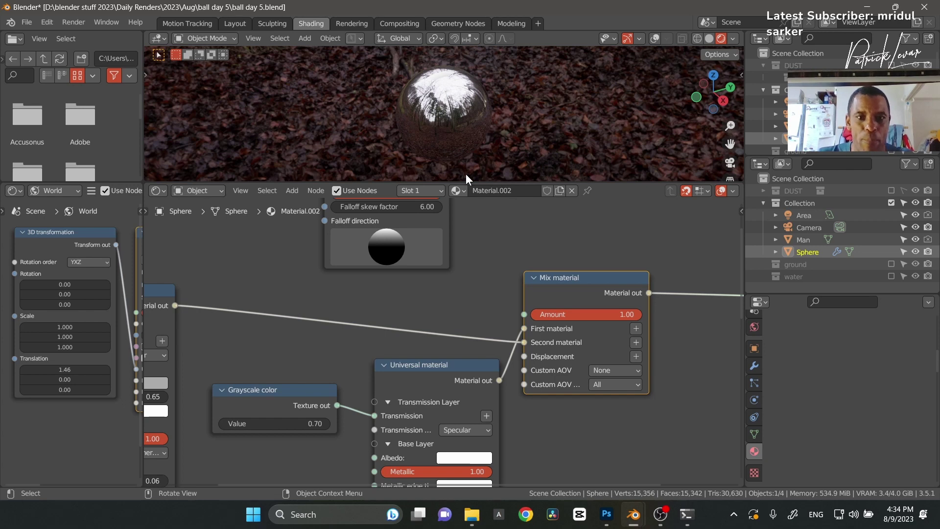
Examine the second Universal material's albedo colour, metallic, specular and roughness settings
middle_click_drag(308, 372, 310, 342)
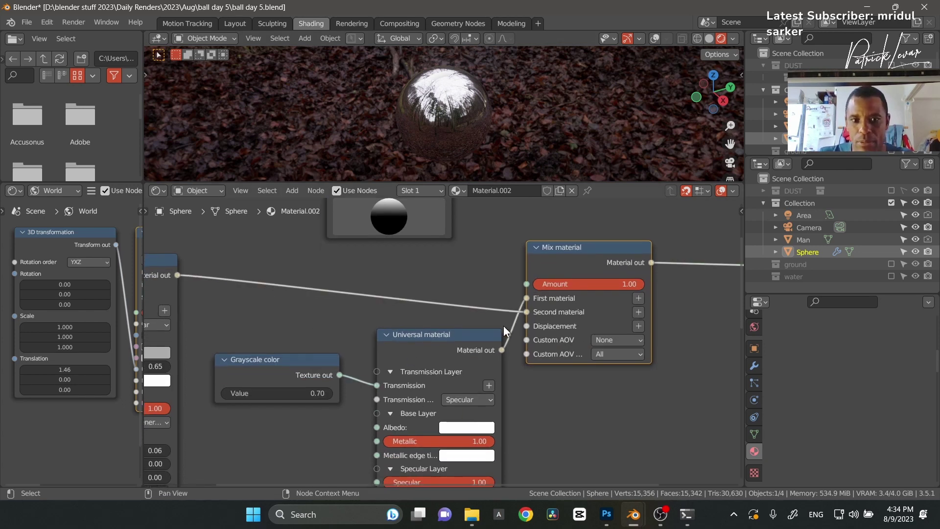
left_click(467, 427)
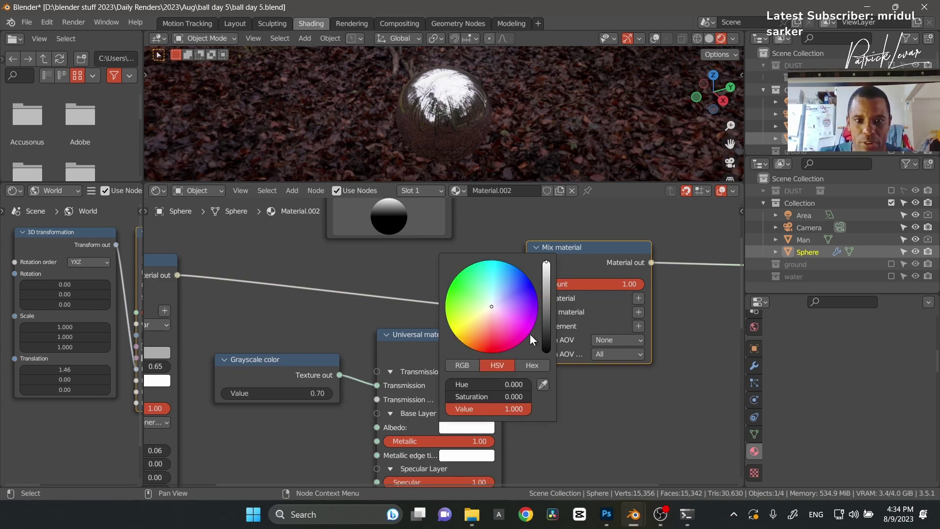
scroll(508, 443, "down", 8)
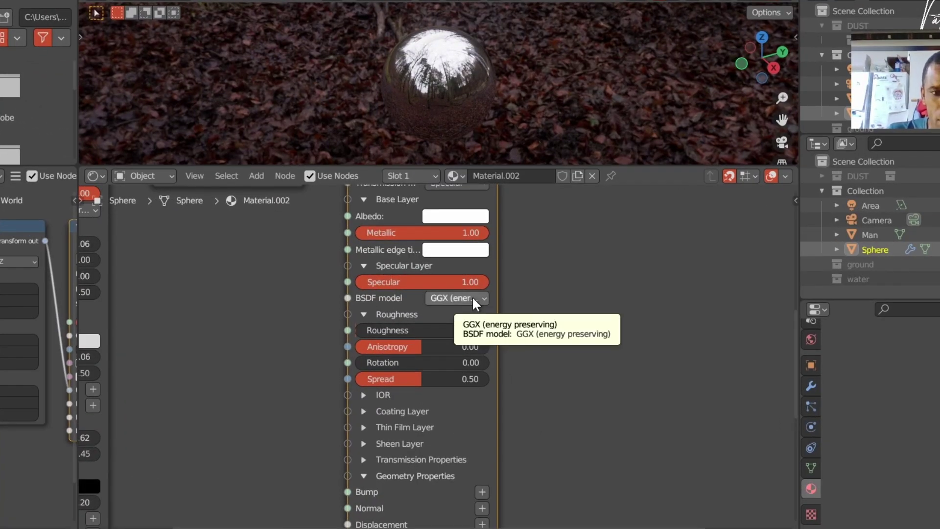
scroll(543, 418, "down", 4)
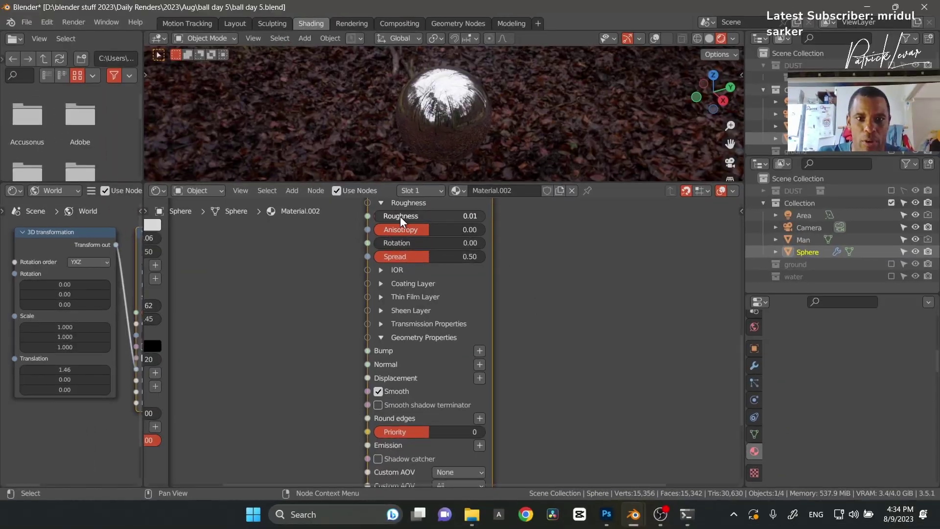
middle_click_drag(553, 353, 550, 453)
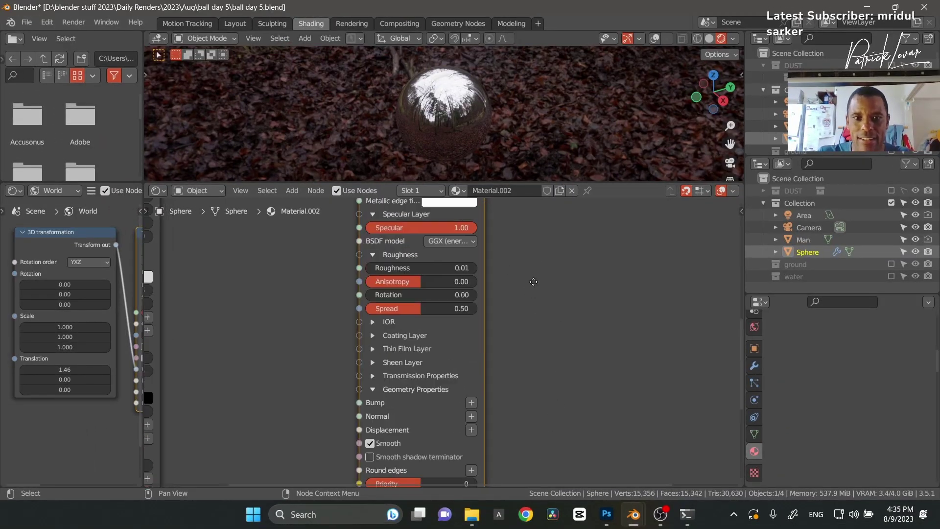
middle_click_drag(534, 279, 500, 485)
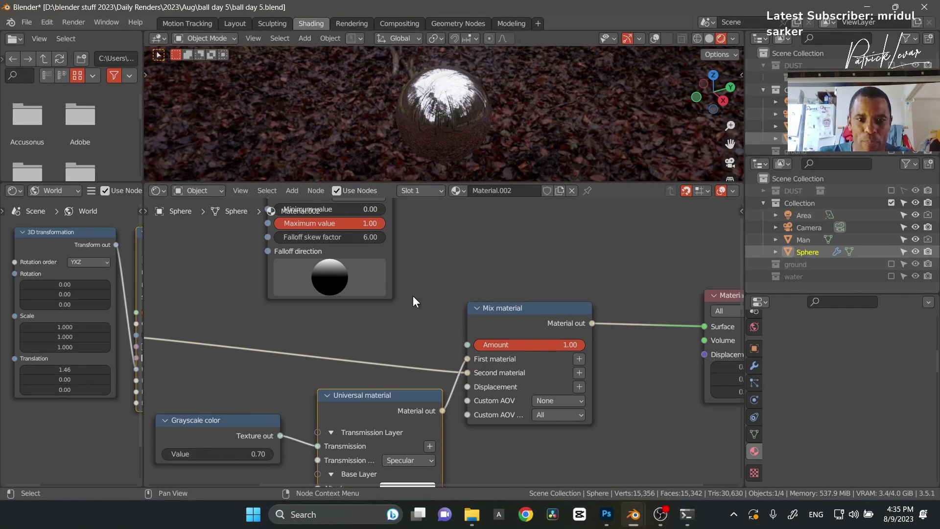
Connect the Falloff map's Texture out to the Mix material's Amount input
middle_click_drag(394, 294, 392, 336)
middle_click_drag(407, 266, 399, 311)
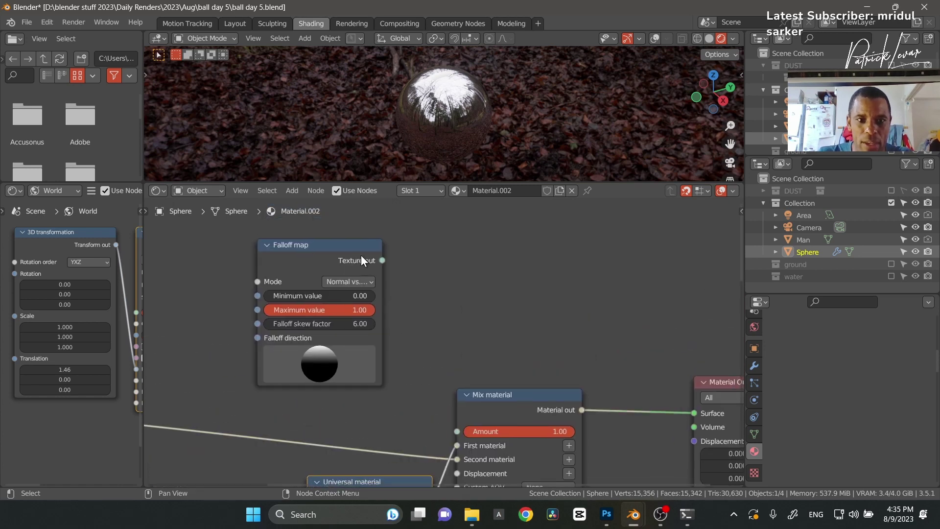
left_click_drag(382, 260, 456, 432)
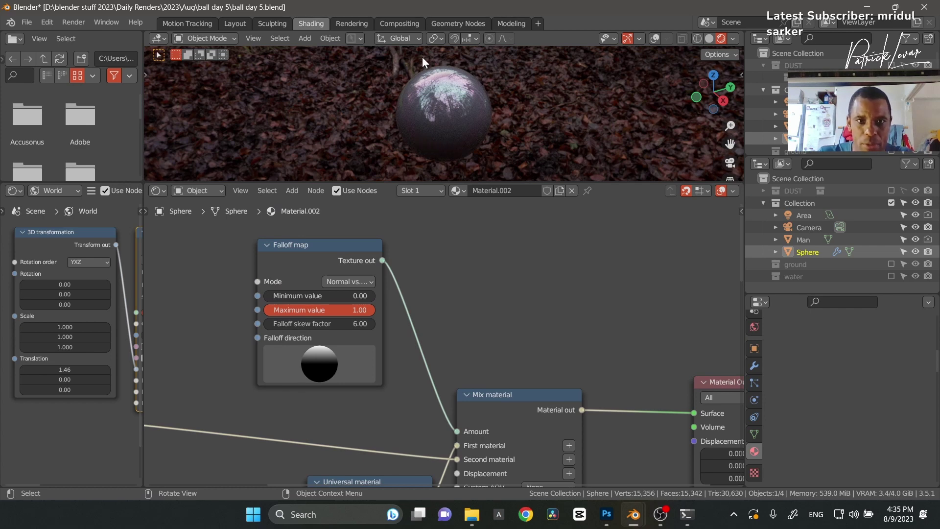
Mute the Falloff map node to compare the sphere without it, and unmute it
left_click(301, 239)
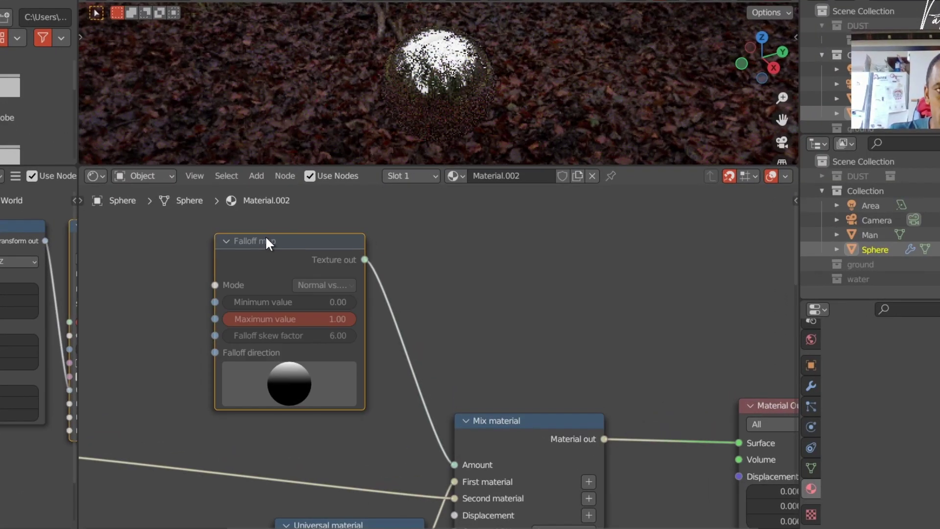
key("m")
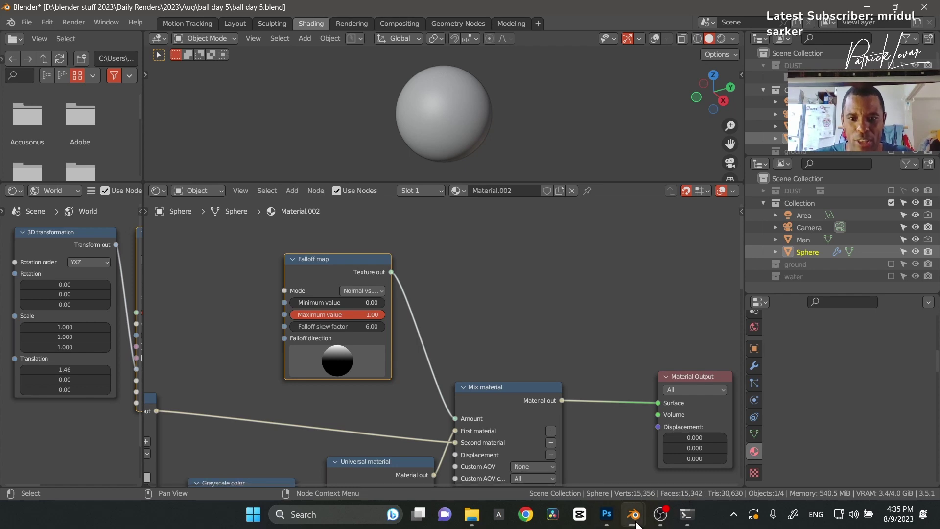
Bring up the render window to view the finished render of the ball scene
mouse_move(636, 523)
left_click(679, 465)
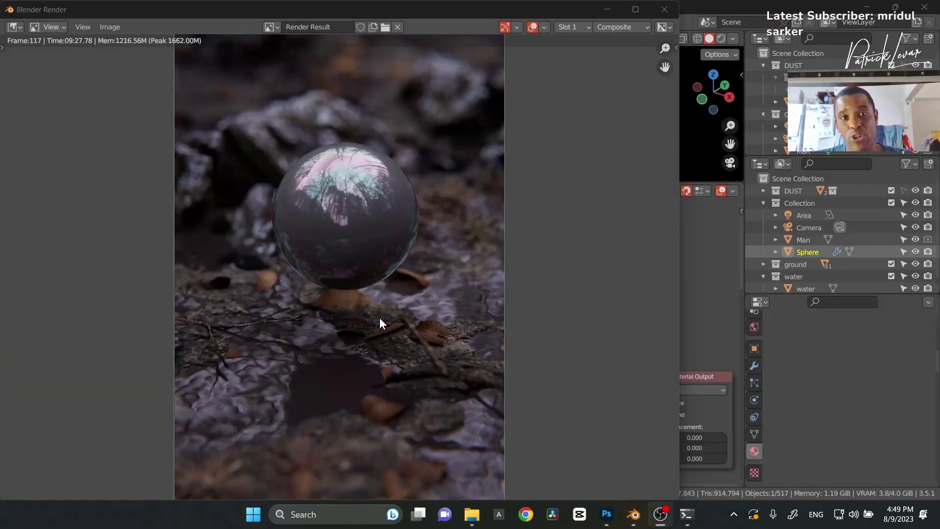